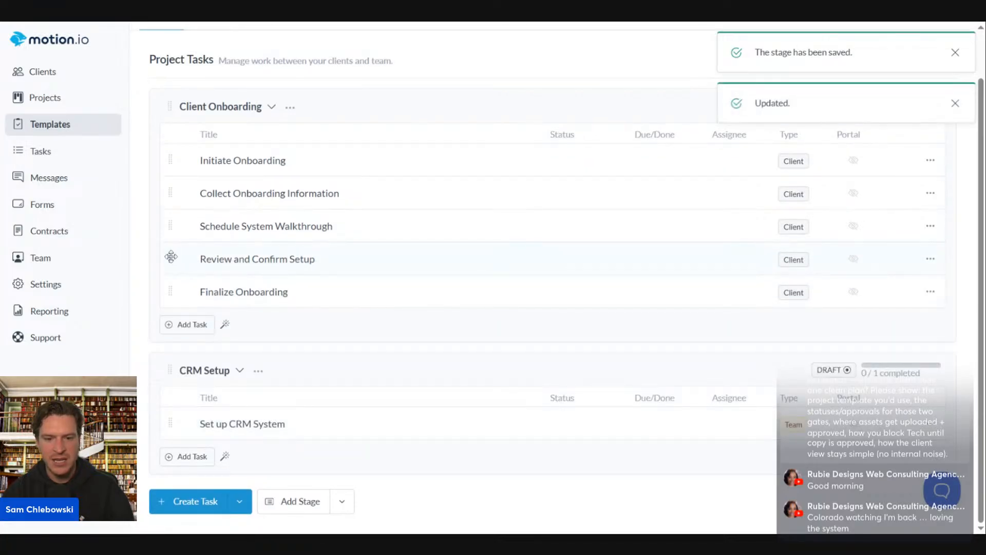
Move Review and Confirm Setup into CRM Setup and rename Finalize Onboarding to Finalize Launch
{"action": "left_click_drag", "start_coordinate": [170, 257], "coordinate": [170, 423]}
{"action": "left_click", "coordinate": [930, 425]}
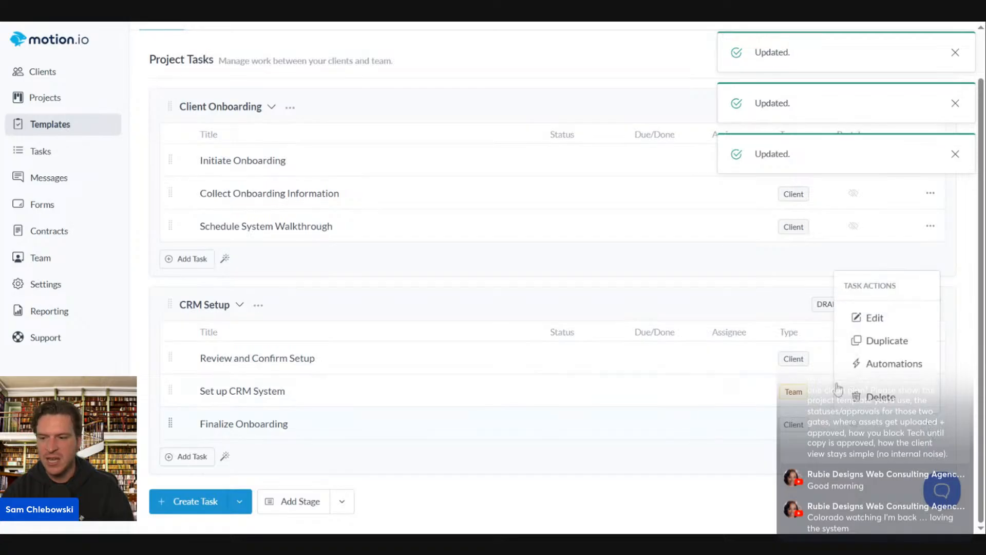
{"action": "left_click", "coordinate": [875, 317]}
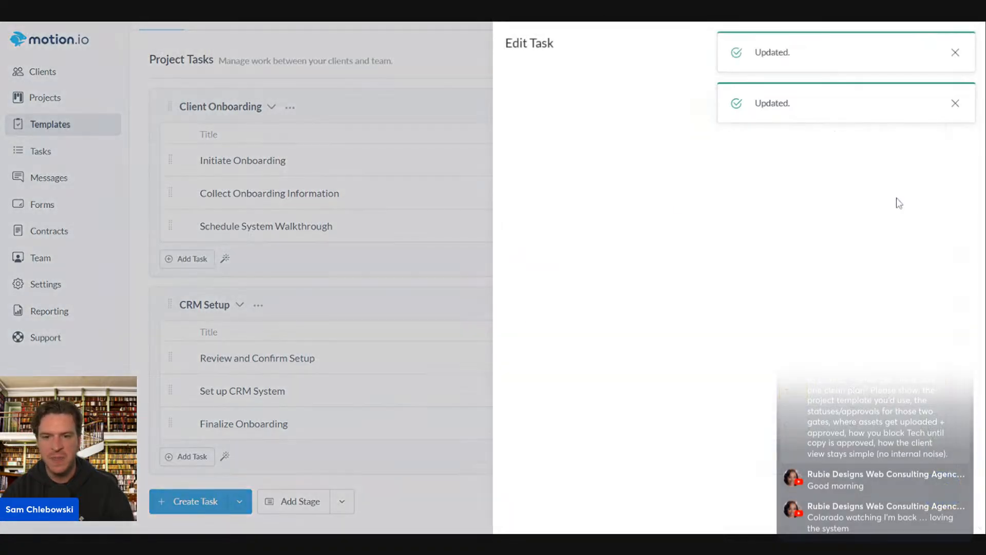
{"action": "left_click", "coordinate": [956, 54]}
{"action": "left_click", "coordinate": [955, 52]}
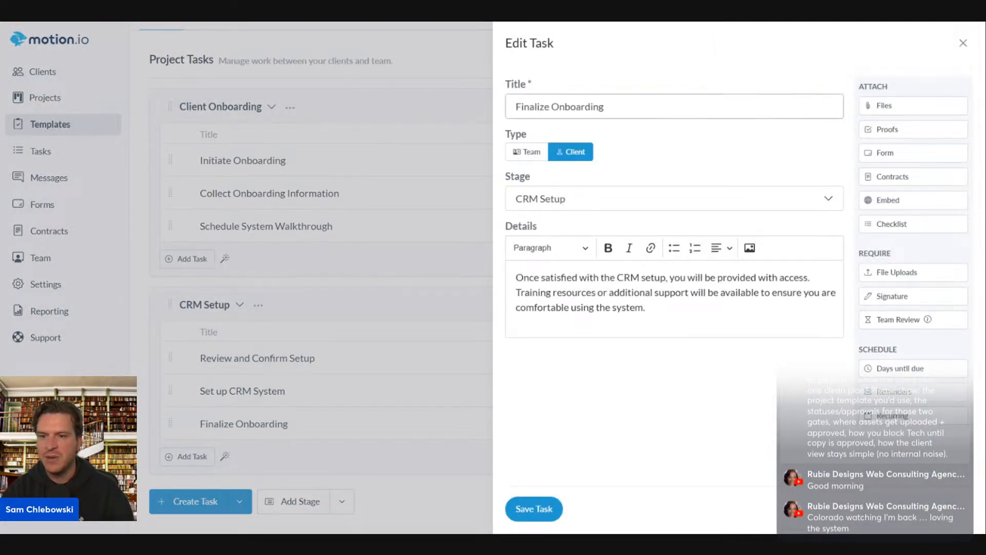
{"action": "left_click_drag", "start_coordinate": [606, 107], "coordinate": [549, 106]}
{"action": "key", "text": "BackSpace"}
{"action": "type", "text": "Launch"}
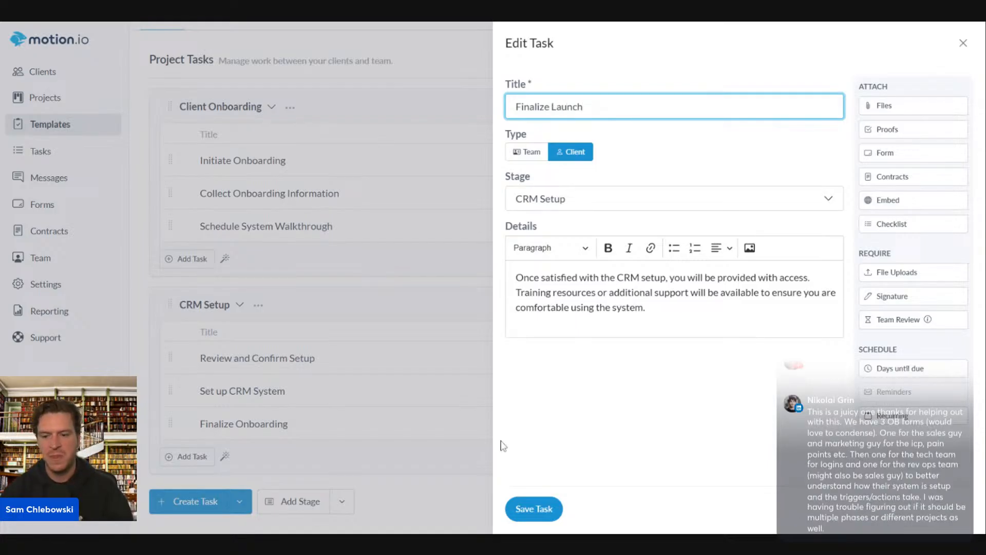
{"action": "left_click", "coordinate": [537, 508]}
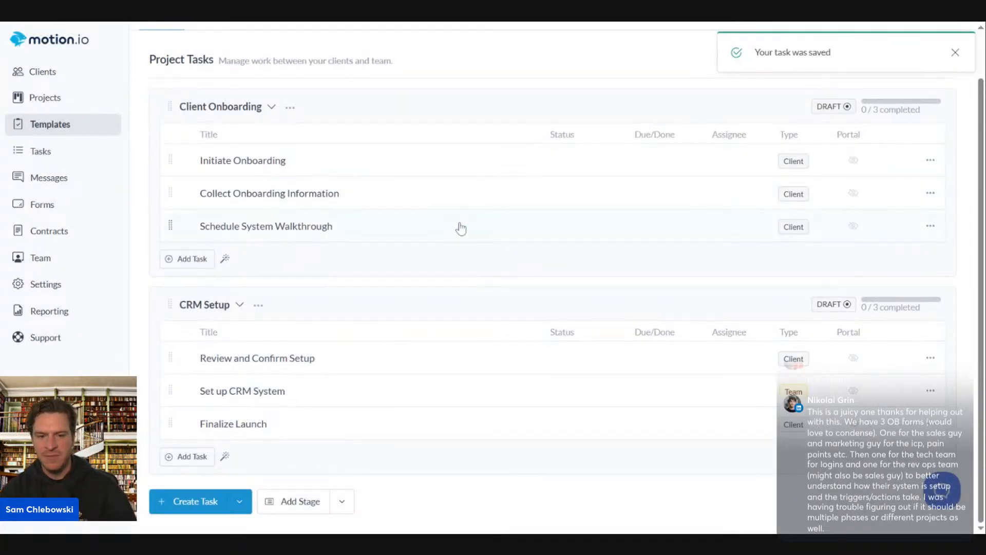
{"action": "scroll", "coordinate": [462, 236], "scroll_direction": "up", "scroll_amount": 1}
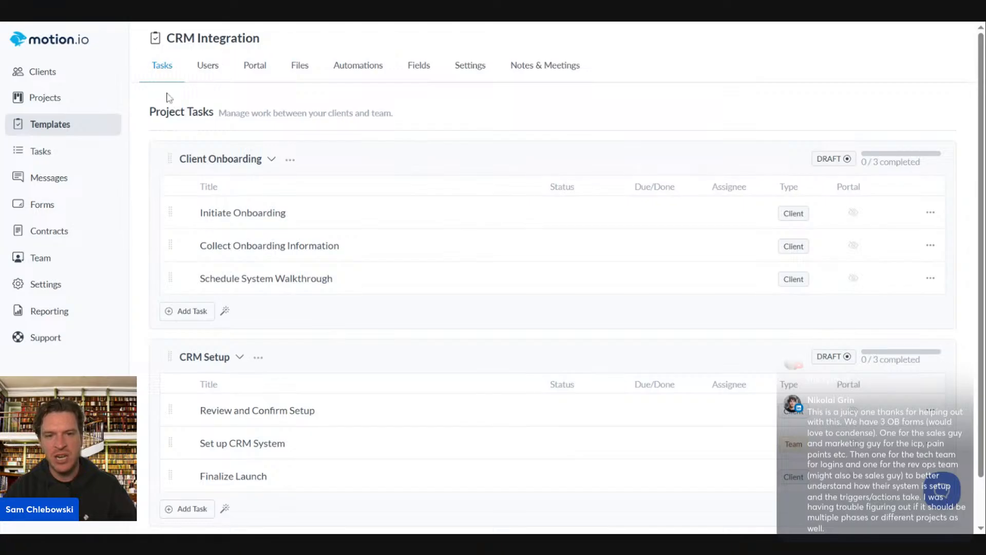
From Templates, create the 'Sales/Marketing System' template with a chosen project owner
{"action": "left_click", "coordinate": [45, 131]}
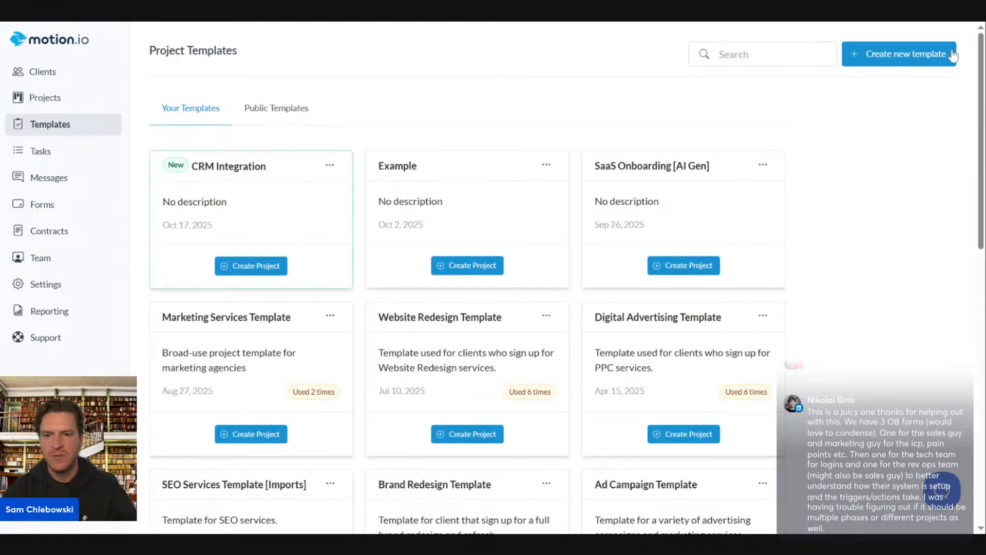
{"action": "left_click", "coordinate": [910, 59]}
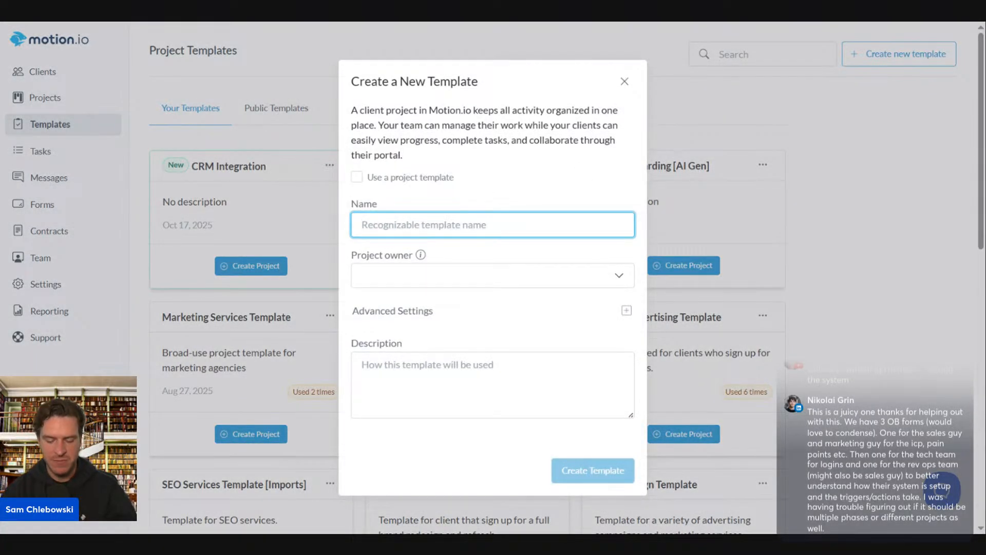
{"action": "type", "text": "Sales M"}
{"action": "key", "text": "BackSpace"}
{"action": "key", "text": "BackSpace"}
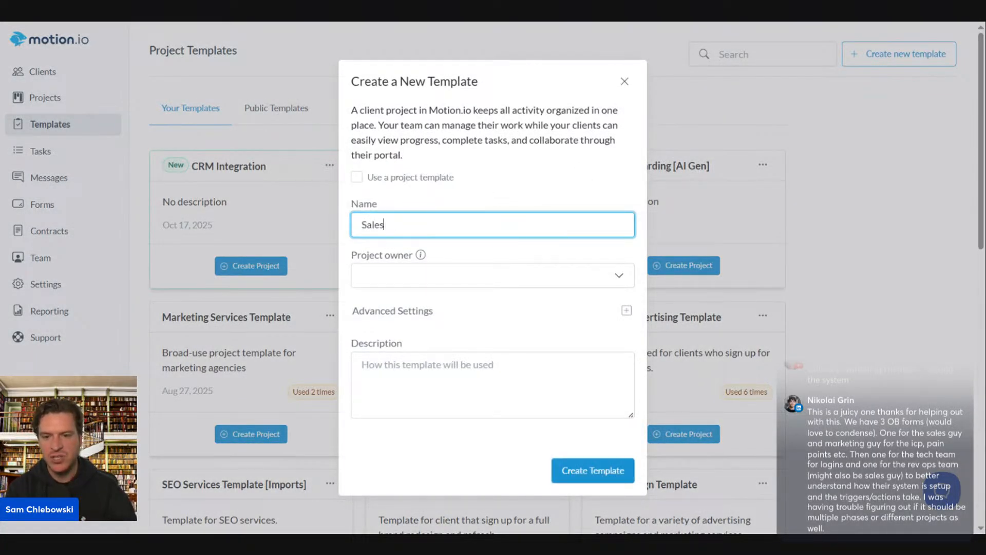
{"action": "type", "text": "/Mark"}
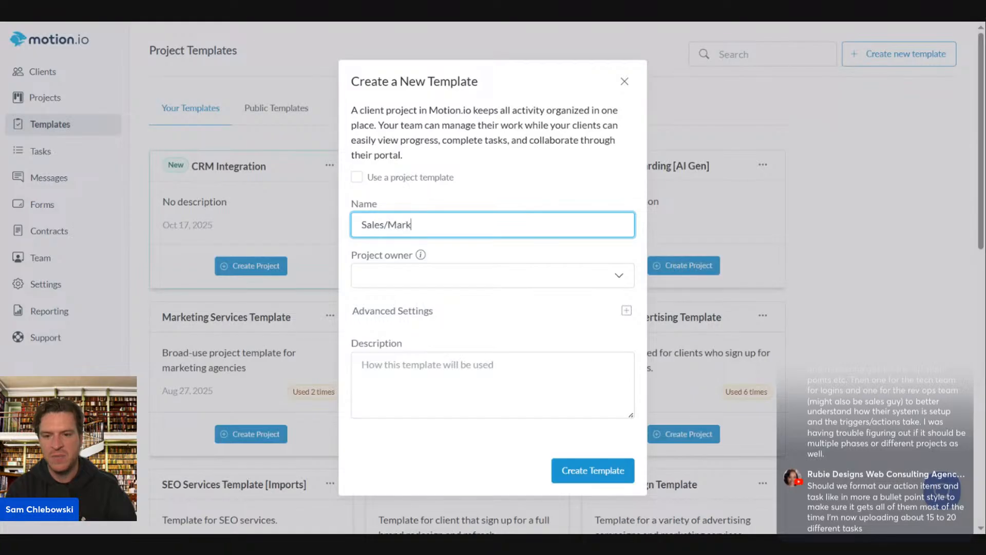
{"action": "type", "text": "eting System"}
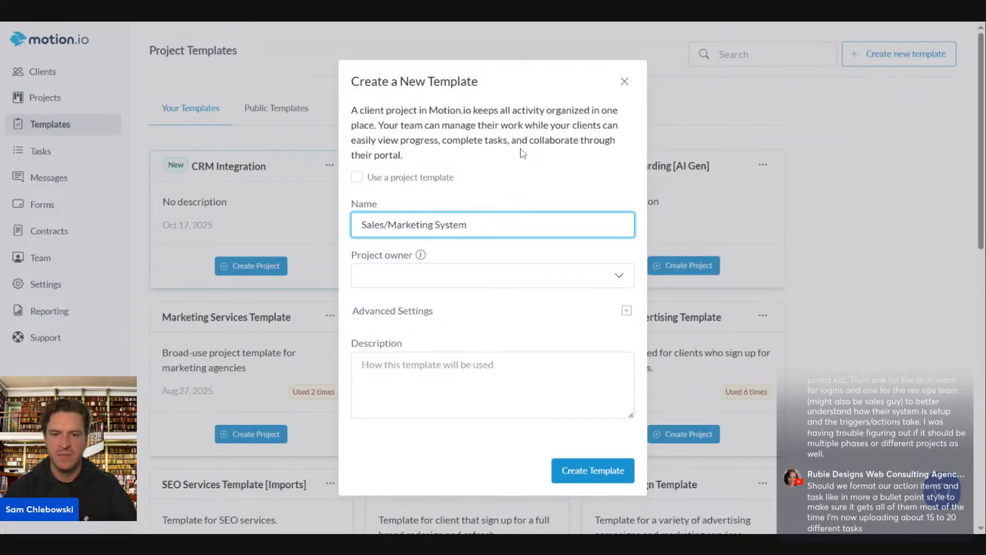
{"action": "left_click", "coordinate": [433, 275]}
{"action": "left_click", "coordinate": [380, 308]}
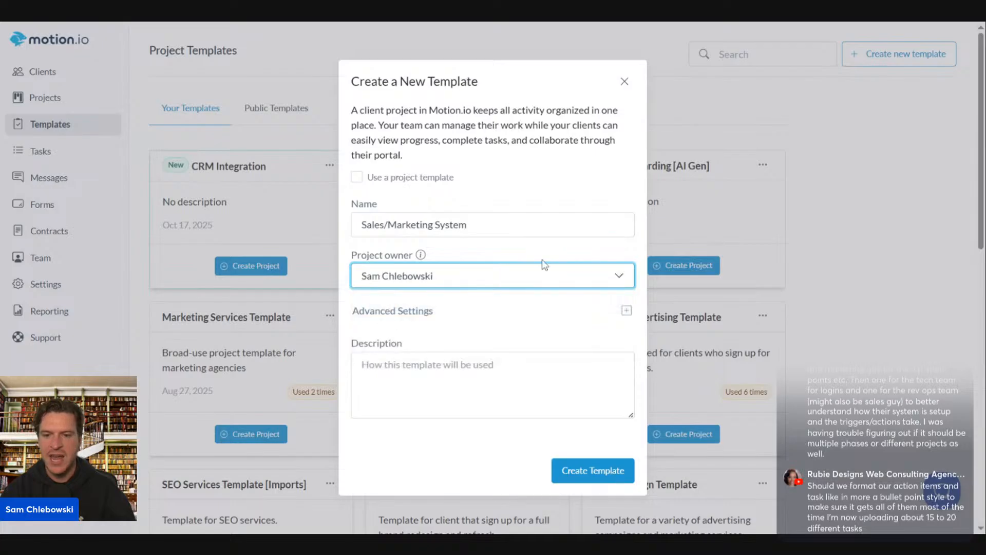
{"action": "left_click", "coordinate": [592, 470]}
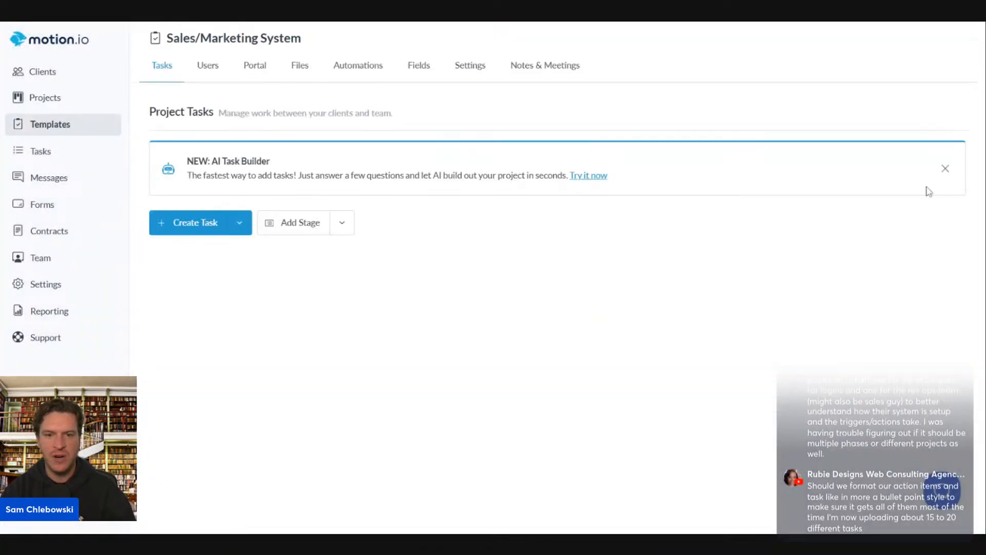
Open the AI Task Builder from the banner and focus its onboarding tasks question box
{"action": "left_click", "coordinate": [592, 176]}
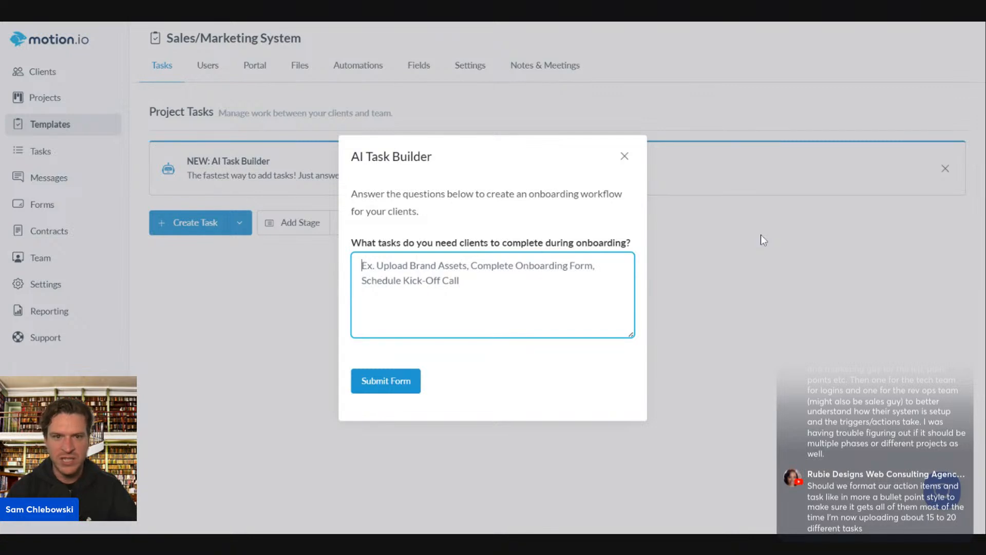
{"action": "left_click", "coordinate": [457, 21]}
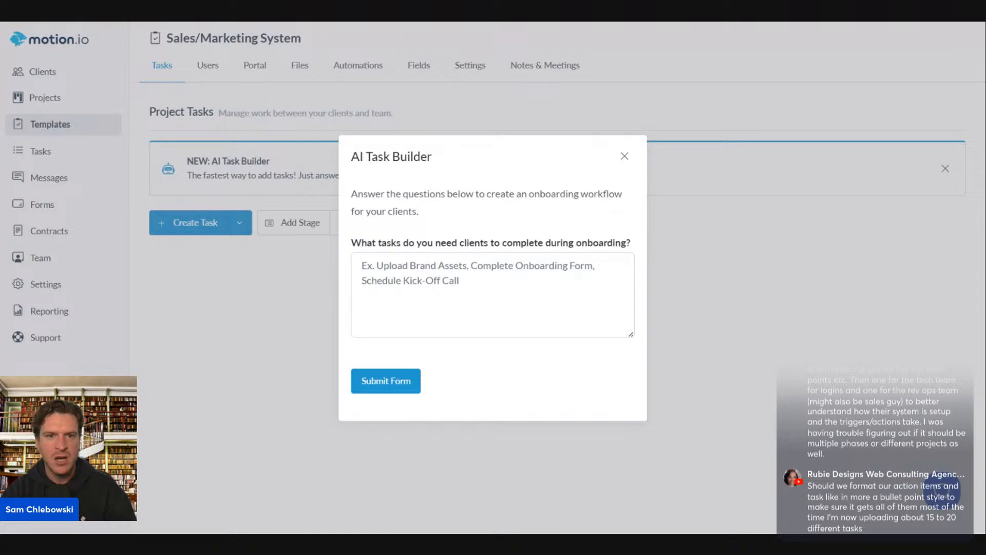
{"action": "left_click", "coordinate": [492, 295]}
Paste the onboarding task list, bullet its lines with dashes, and delete the kick-off call line
{"action": "key", "text": "ctrl+v"}
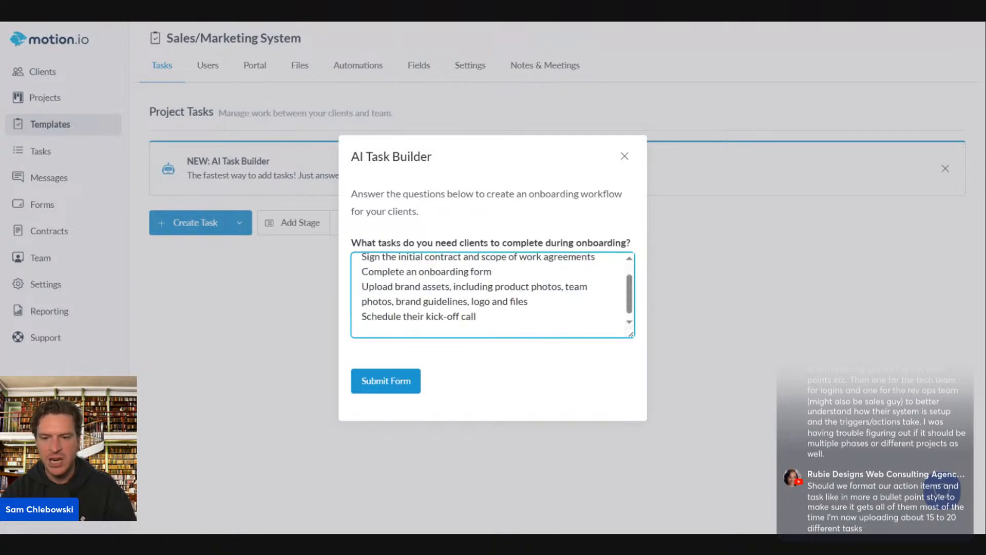
{"action": "scroll", "coordinate": [493, 295], "scroll_direction": "up", "scroll_amount": 1}
{"action": "left_click", "coordinate": [362, 281]}
{"action": "type", "text": "-"}
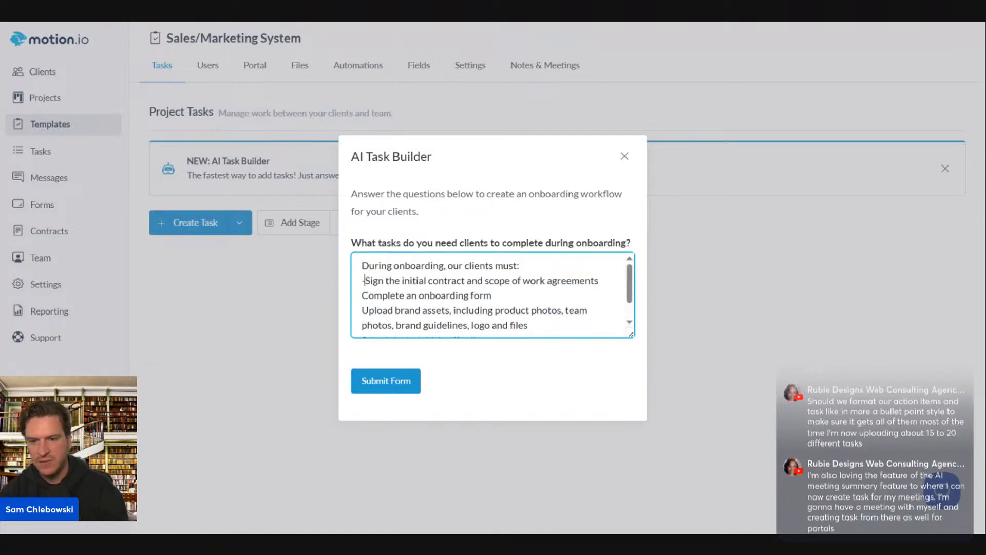
{"action": "left_click", "coordinate": [363, 295]}
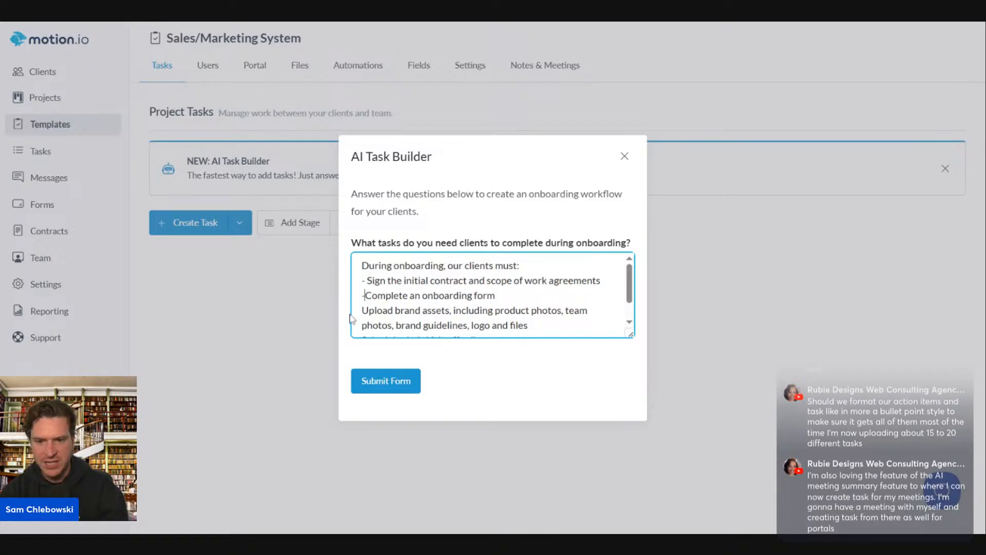
{"action": "type", "text": "- "}
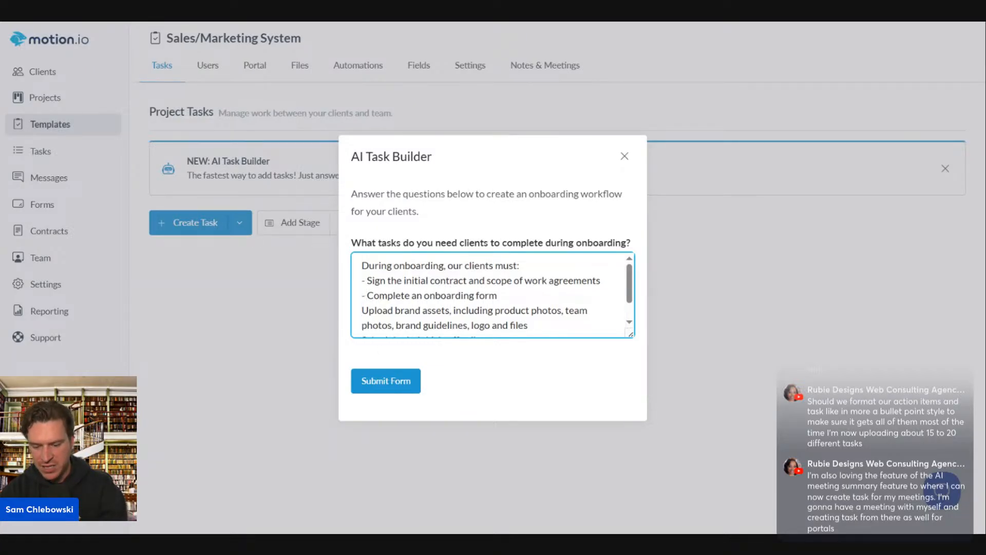
{"action": "type", "text": "-"}
{"action": "scroll", "coordinate": [492, 295], "scroll_direction": "down", "scroll_amount": 1}
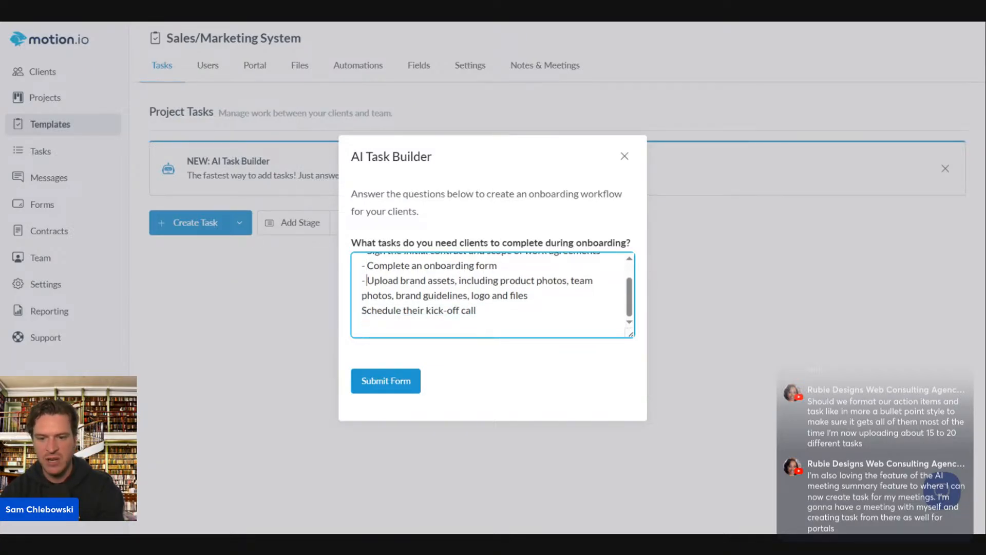
{"action": "left_click", "coordinate": [362, 310]}
{"action": "type", "text": "-"}
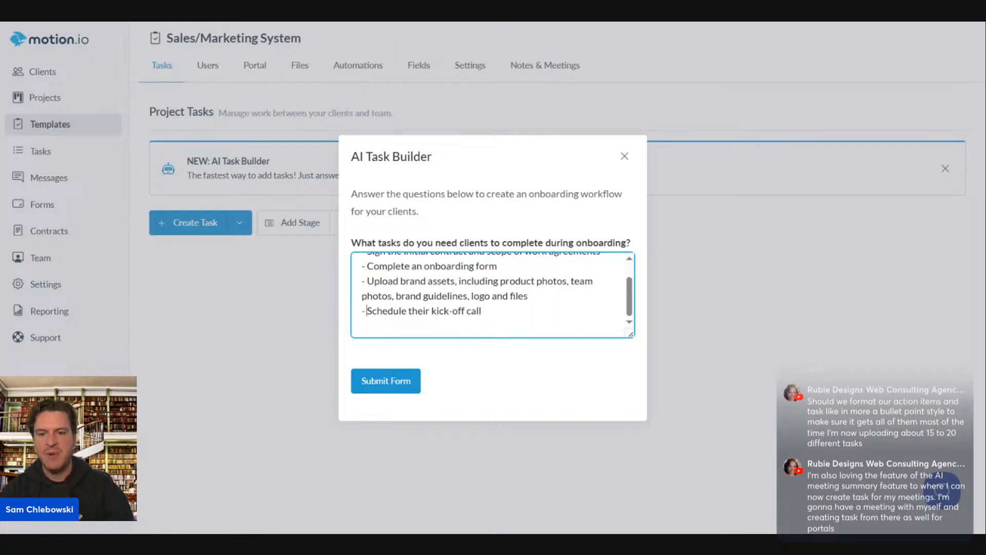
{"action": "scroll", "coordinate": [519, 329], "scroll_direction": "up", "scroll_amount": 2}
{"action": "scroll", "coordinate": [492, 295], "scroll_direction": "down", "scroll_amount": 1}
{"action": "left_click_drag", "start_coordinate": [485, 310], "coordinate": [361, 311]}
{"action": "key", "text": "BackSpace"}
{"action": "scroll", "coordinate": [492, 295], "scroll_direction": "up", "scroll_amount": 1}
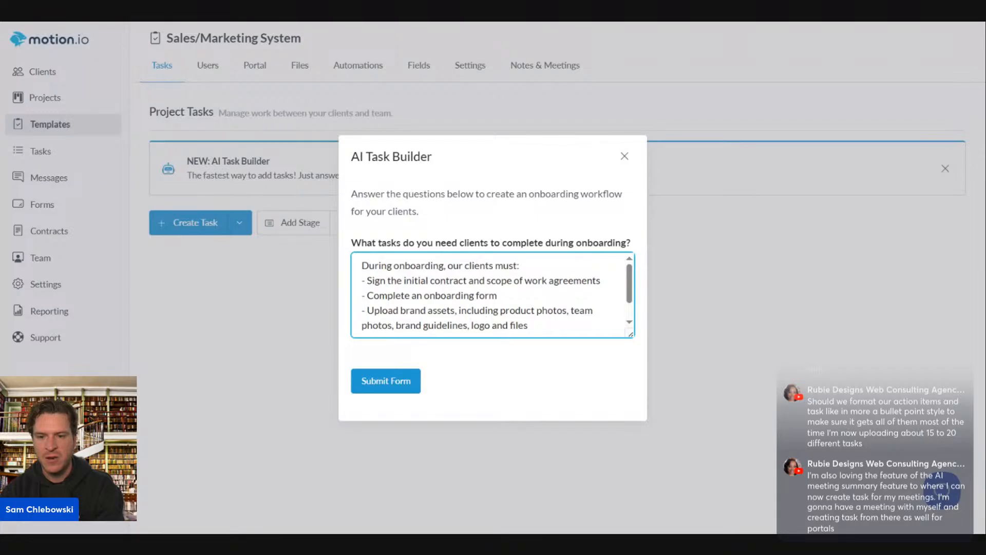
{"action": "type", "text": ":"}
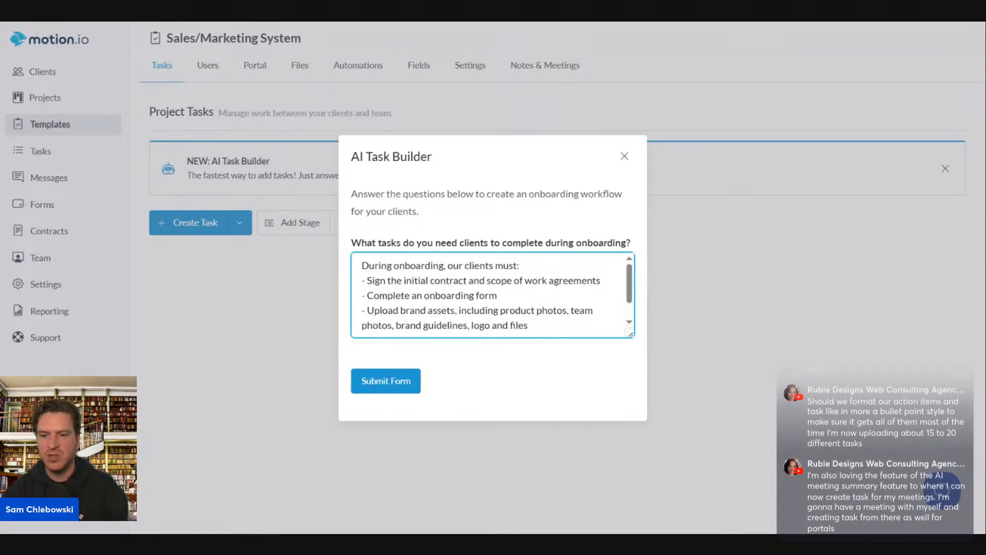
Remove the contract-signing line, end the form bullet with '...audience, and content voices', and submit
{"action": "left_click_drag", "start_coordinate": [600, 280], "coordinate": [321, 274]}
{"action": "key", "text": "BackSpace"}
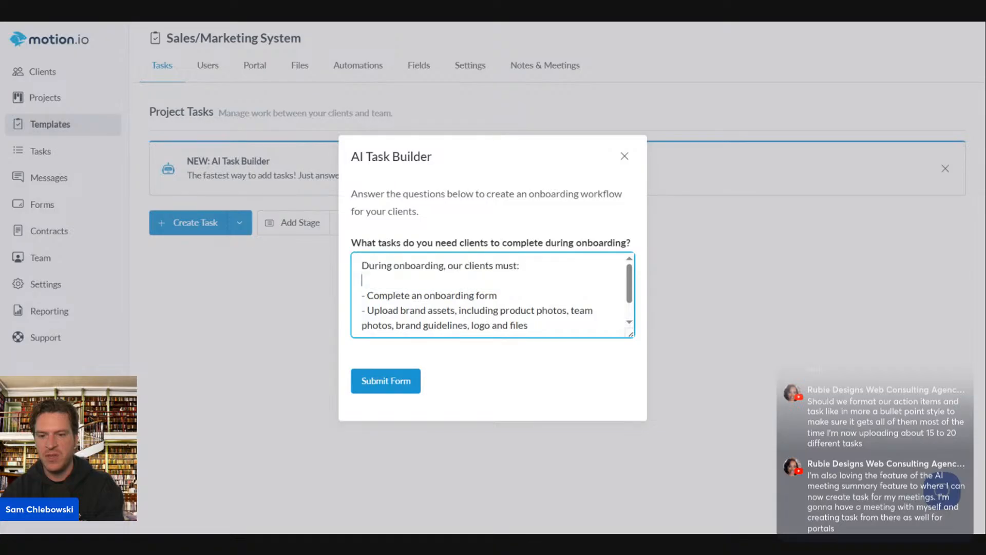
{"action": "key", "text": "BackSpace"}
{"action": "key", "text": "Down"}
{"action": "type", "text": "t"}
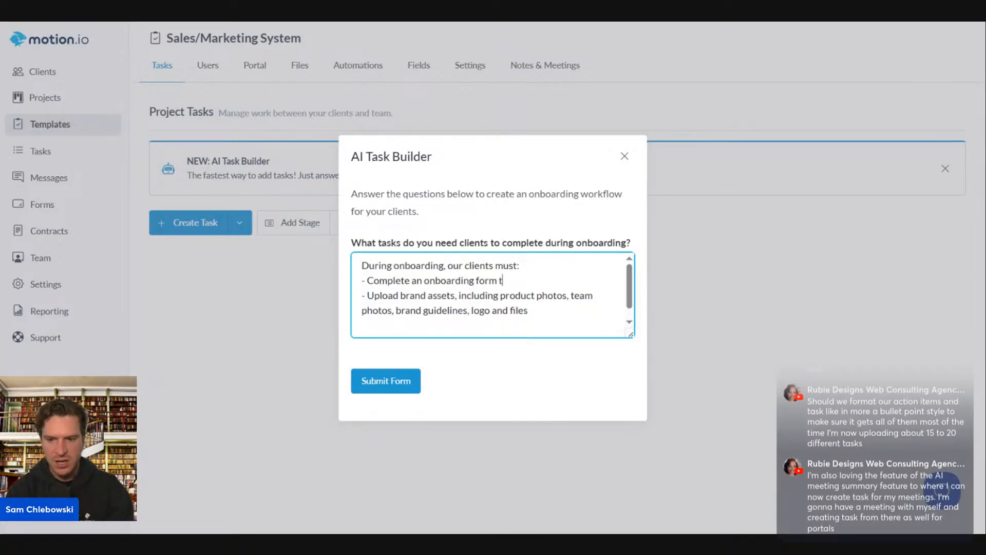
{"action": "key", "text": "BackSpace"}
{"action": "type", "text": "expl"}
{"action": "key", "text": "BackSpace"}
{"action": "key", "text": "BackSpace"}
{"action": "key", "text": "BackSpace"}
{"action": "key", "text": "BackSpace"}
{"action": "type", "text": "deta"}
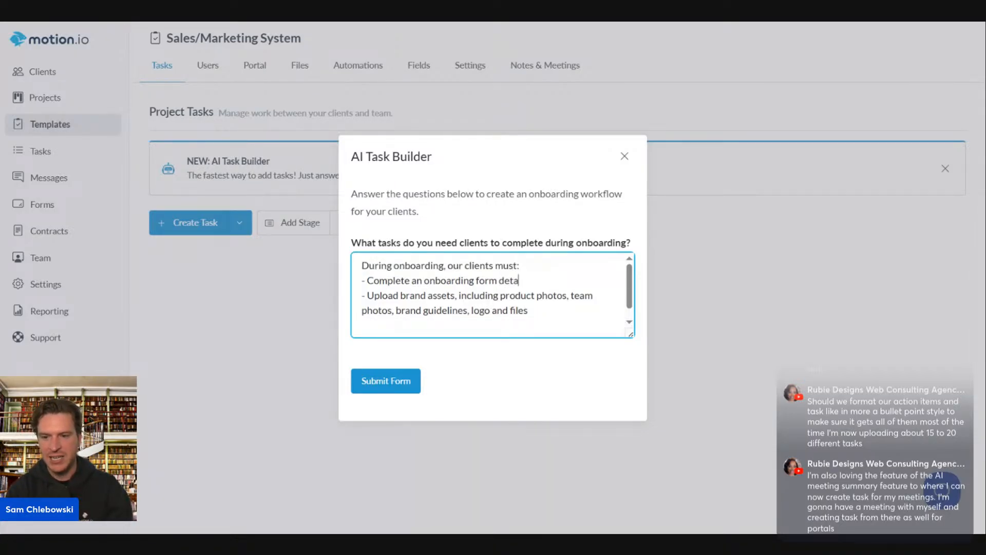
{"action": "type", "text": "iling their produ"}
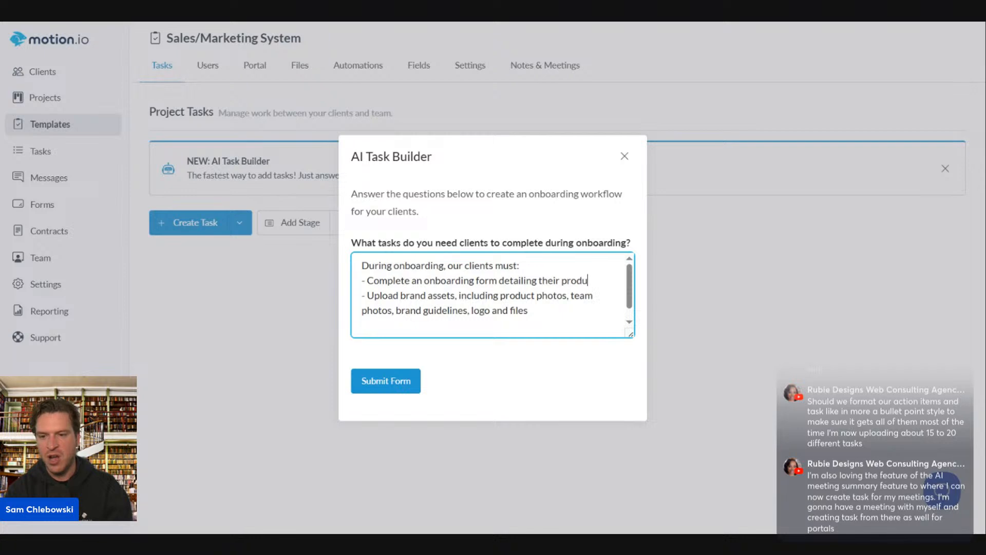
{"action": "type", "text": "cts, services, a"}
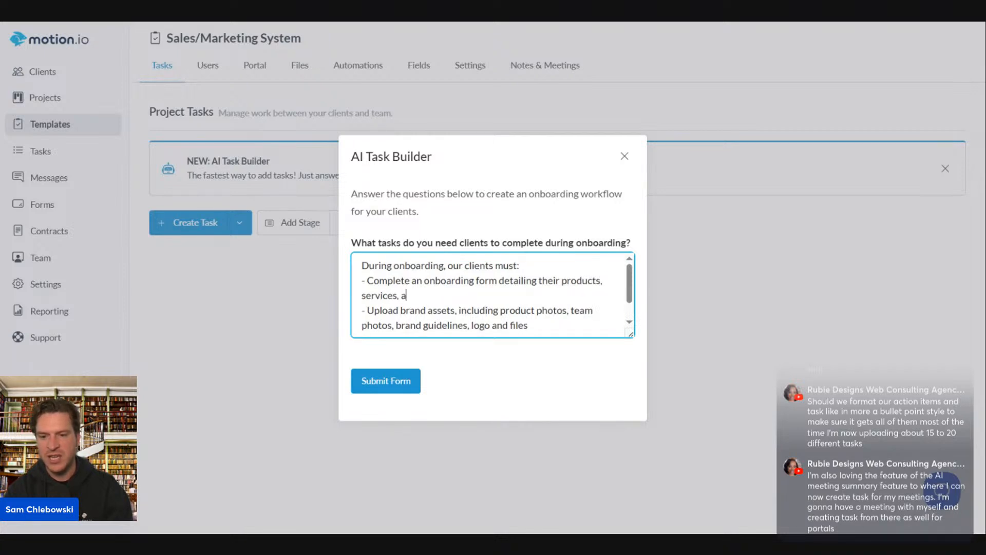
{"action": "type", "text": "udience, an"}
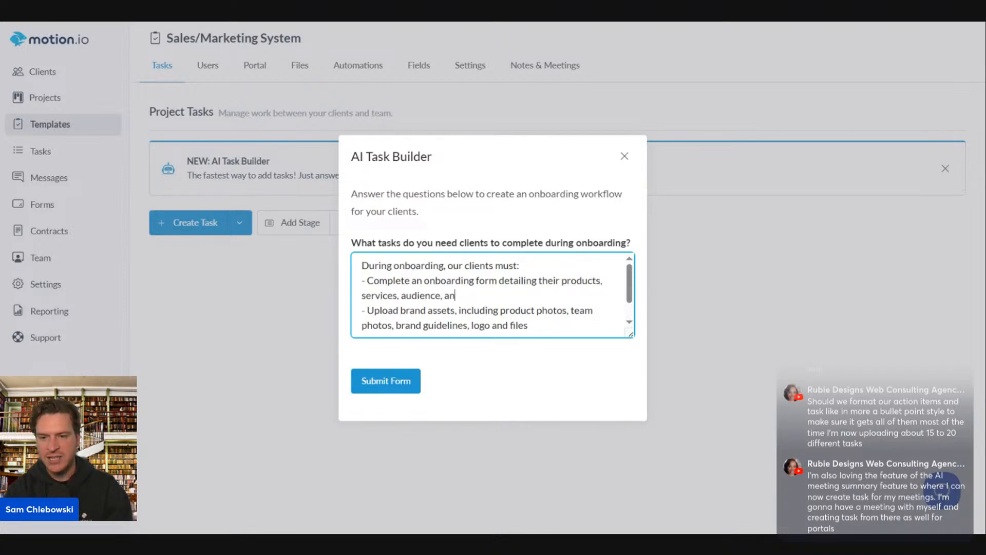
{"action": "type", "text": "d "}
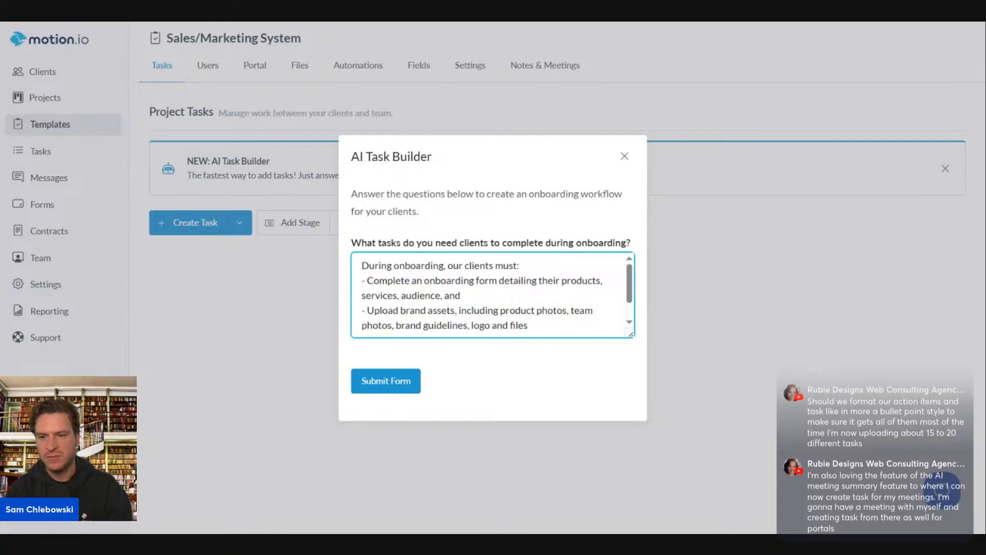
{"action": "type", "text": "ty"}
{"action": "key", "text": "BackSpace"}
{"action": "key", "text": "BackSpace"}
{"action": "type", "text": "co"}
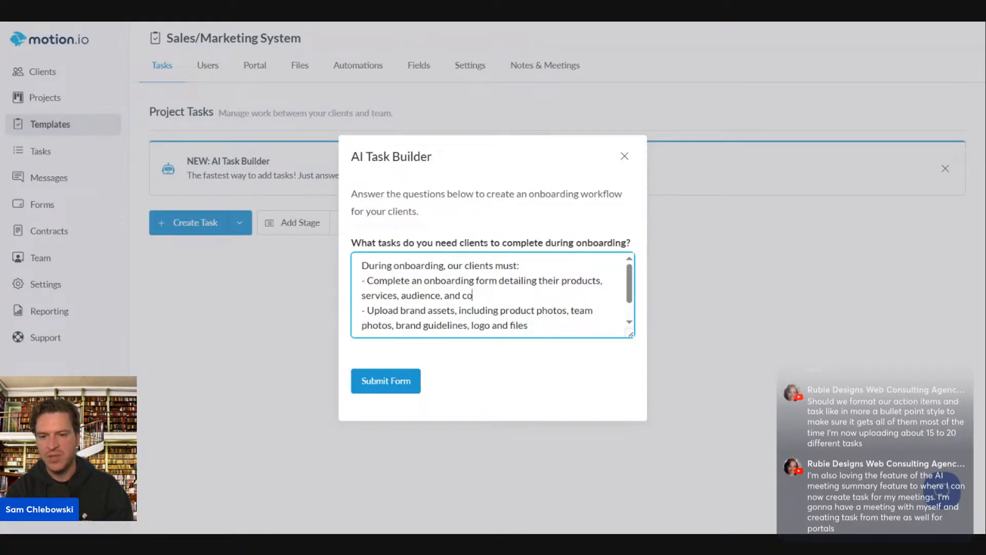
{"action": "type", "text": "ntent voices"}
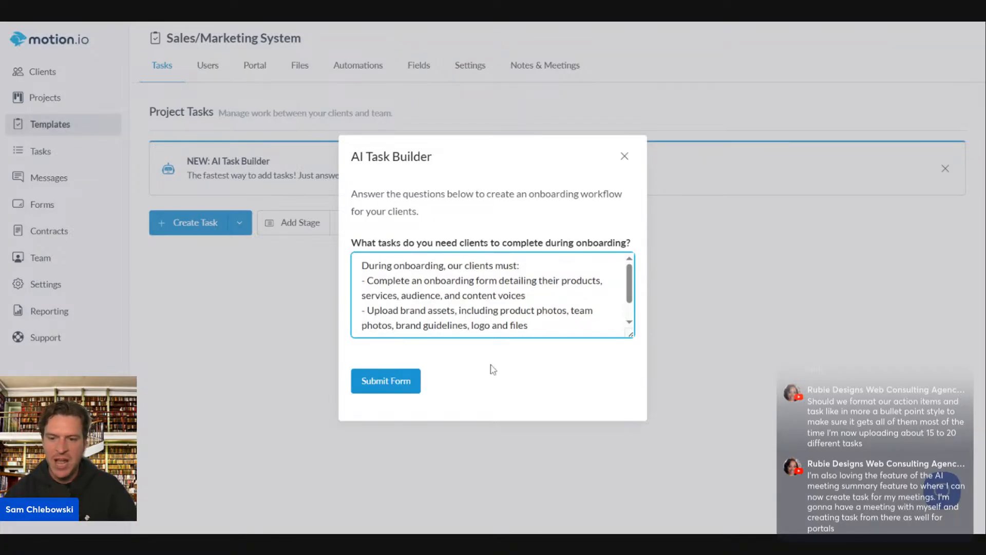
{"action": "scroll", "coordinate": [494, 314], "scroll_direction": "down", "scroll_amount": 1}
{"action": "scroll", "coordinate": [492, 295], "scroll_direction": "down", "scroll_amount": 2}
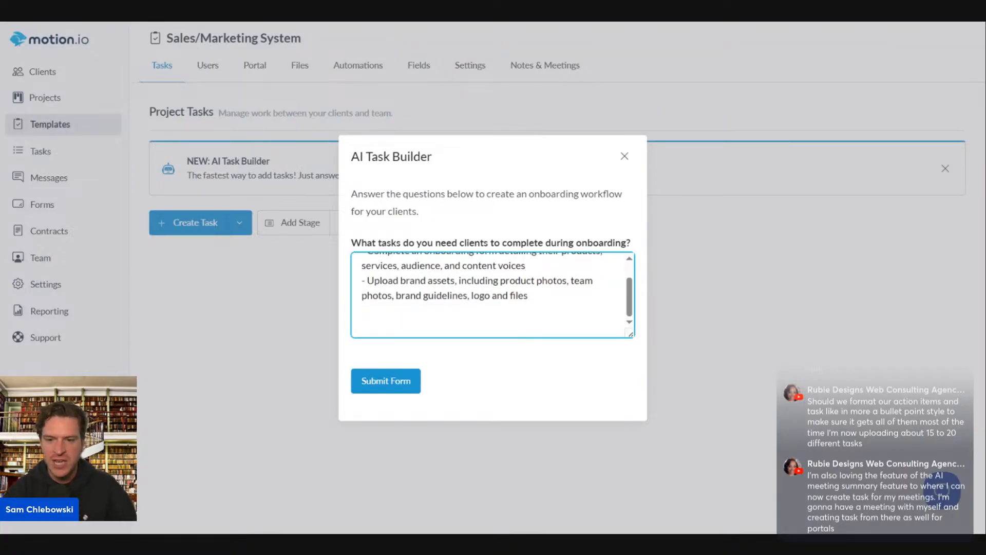
{"action": "scroll", "coordinate": [486, 334], "scroll_direction": "up", "scroll_amount": 2}
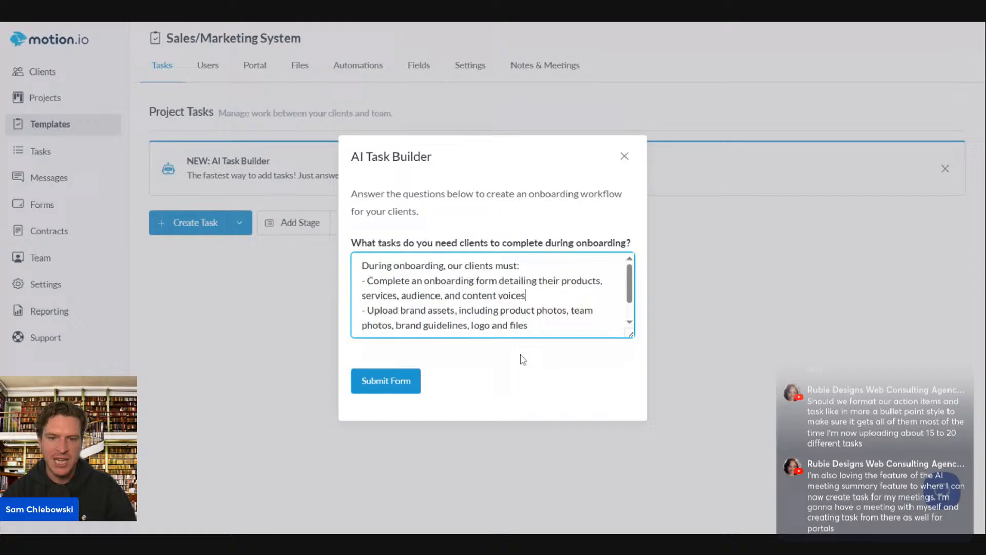
{"action": "left_click", "coordinate": [385, 382]}
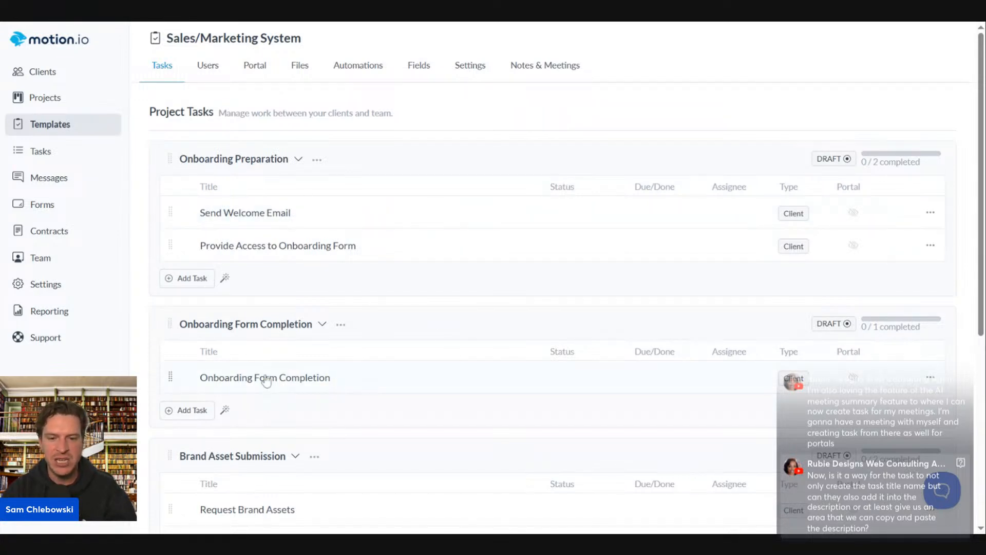
Move Onboarding Form Completion and Request Brand Assets into the Onboarding Preparation stage
{"action": "left_click_drag", "start_coordinate": [265, 378], "coordinate": [469, 312]}
{"action": "left_click", "coordinate": [423, 331]}
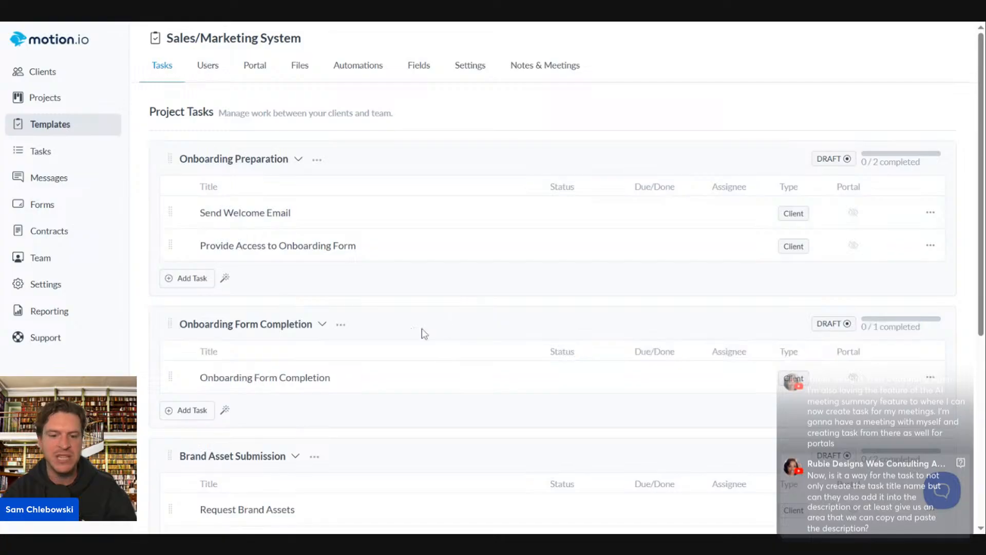
{"action": "left_click_drag", "start_coordinate": [173, 386], "coordinate": [184, 280]}
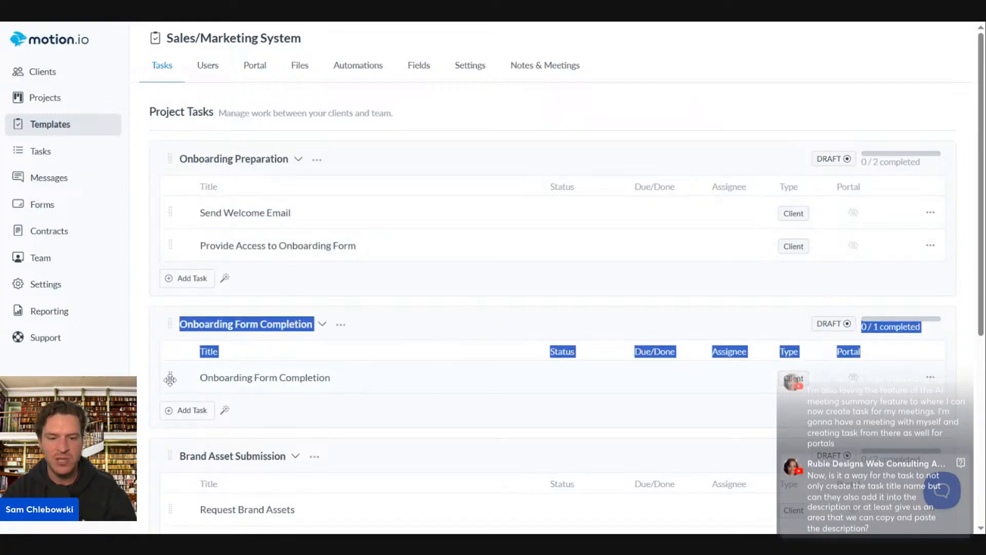
{"action": "left_click_drag", "start_coordinate": [170, 378], "coordinate": [173, 279]}
{"action": "scroll", "coordinate": [536, 306], "scroll_direction": "down", "scroll_amount": 3}
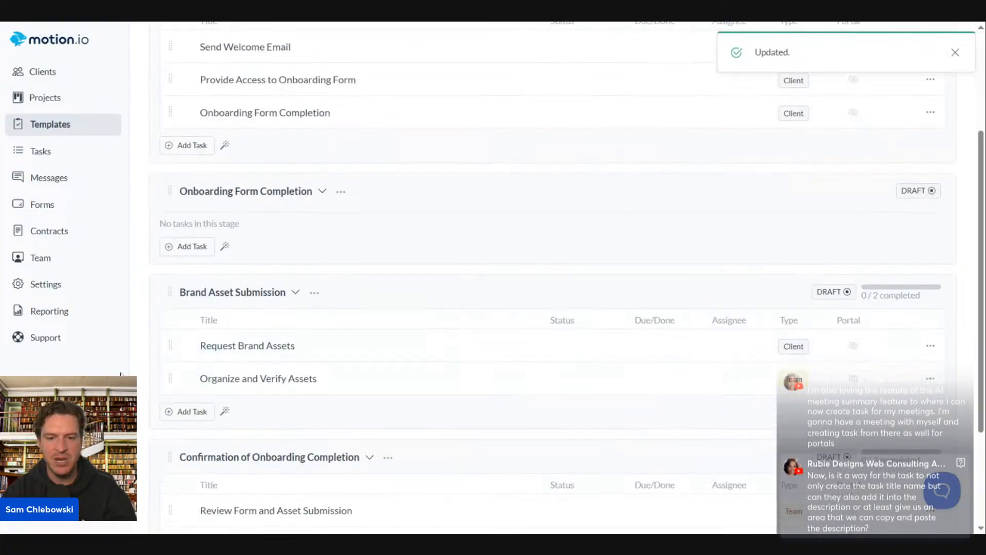
{"action": "mouse_move", "coordinate": [168, 346]}
{"action": "left_mouse_down"}
{"action": "mouse_move", "coordinate": [181, 179]}
{"action": "mouse_move", "coordinate": [187, 322]}
{"action": "mouse_move", "coordinate": [170, 340]}
{"action": "left_mouse_up"}
{"action": "left_click", "coordinate": [152, 291]}
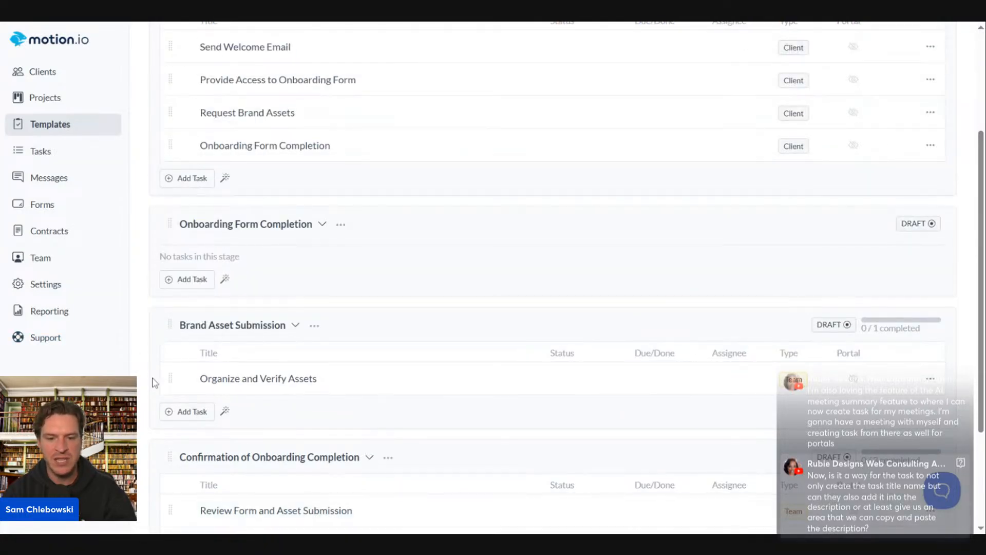
{"action": "scroll", "coordinate": [690, 368], "scroll_direction": "down", "scroll_amount": 3}
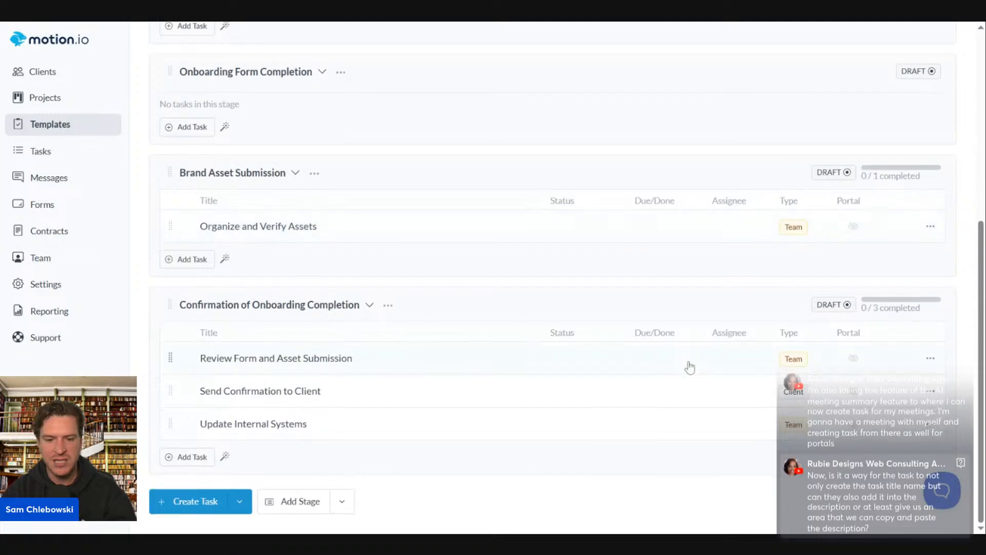
Delete the Review Form and Asset Submission and Send Confirmation to Client tasks
{"action": "left_click", "coordinate": [936, 363]}
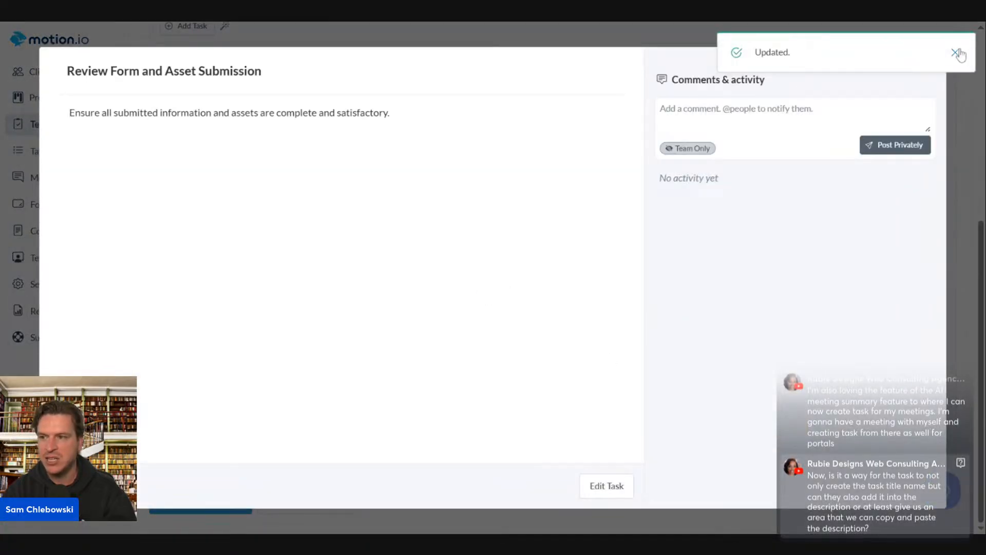
{"action": "left_click", "coordinate": [956, 54]}
{"action": "left_click", "coordinate": [932, 59]}
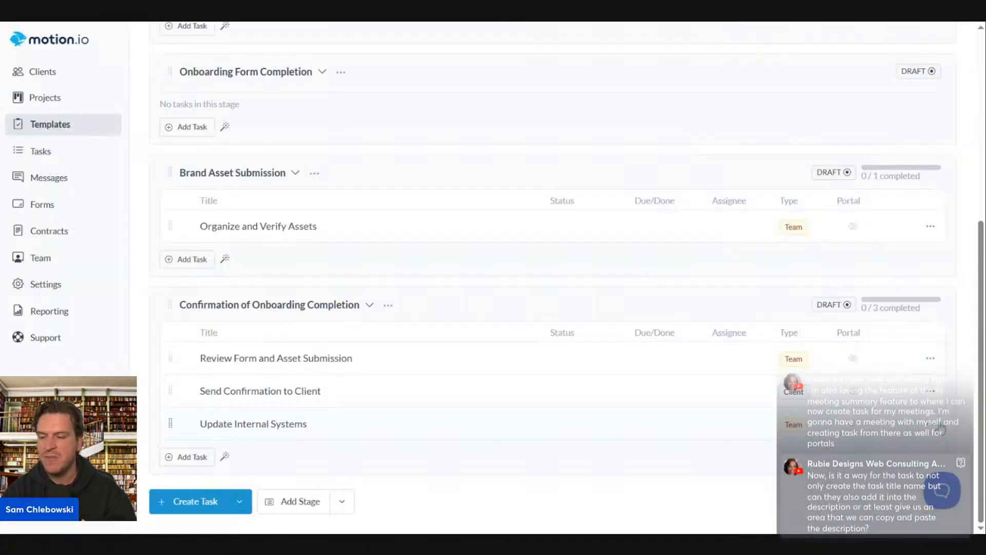
{"action": "left_click", "coordinate": [930, 358]}
{"action": "left_click", "coordinate": [920, 396]}
{"action": "left_click", "coordinate": [466, 300]}
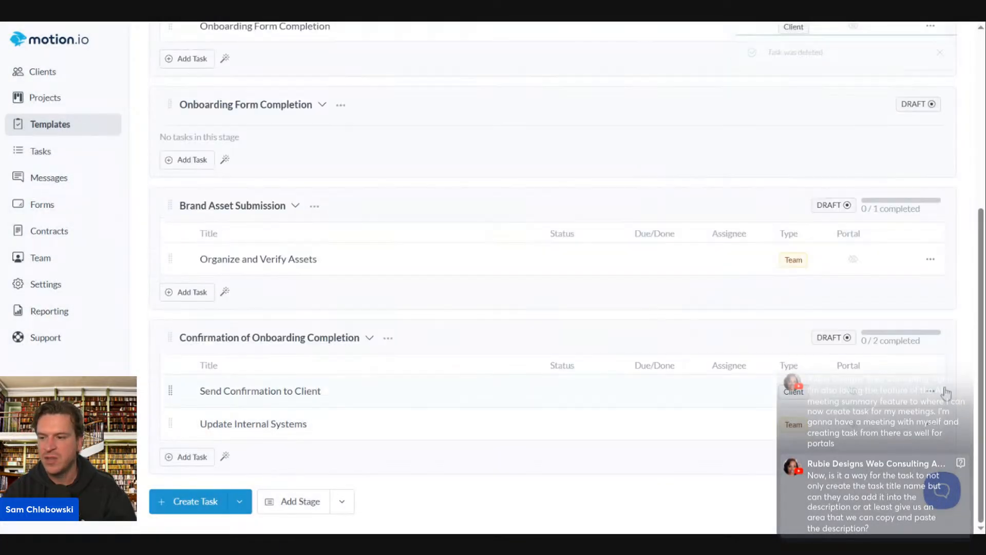
{"action": "left_click", "coordinate": [931, 390]}
{"action": "left_click", "coordinate": [843, 363]}
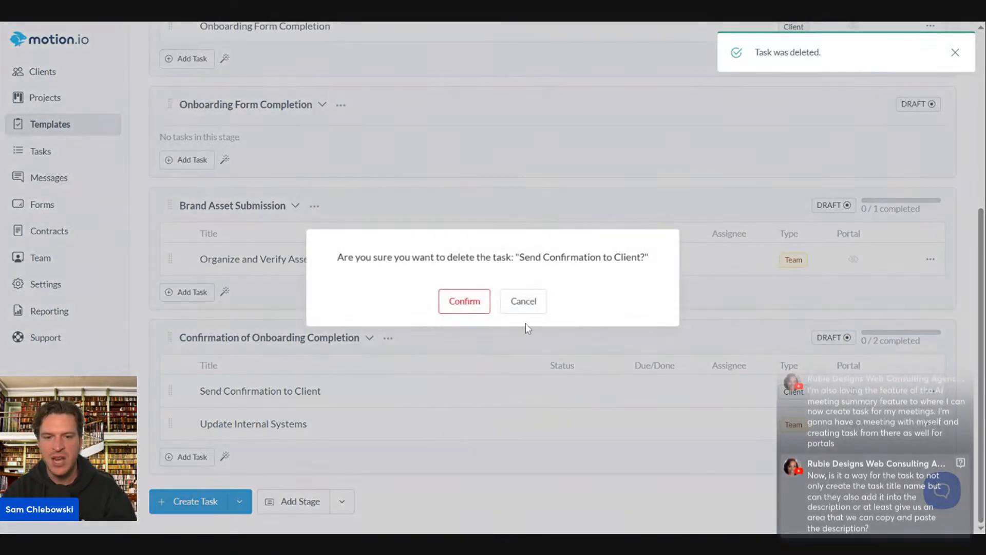
{"action": "left_click", "coordinate": [459, 302]}
Delete the Update Internal Systems and Organize and Verify Assets tasks
{"action": "left_click", "coordinate": [930, 424]}
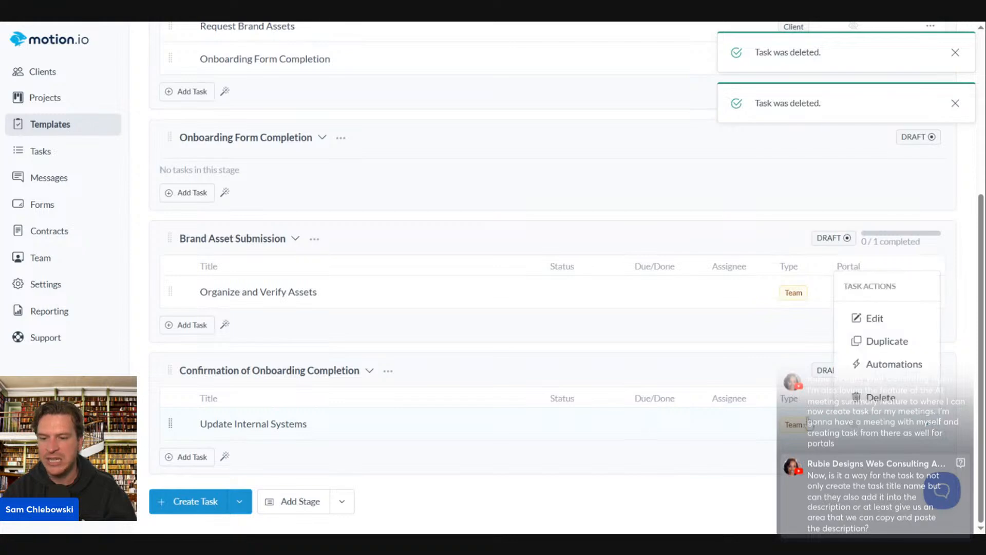
{"action": "left_click", "coordinate": [873, 397]}
{"action": "left_click", "coordinate": [457, 302]}
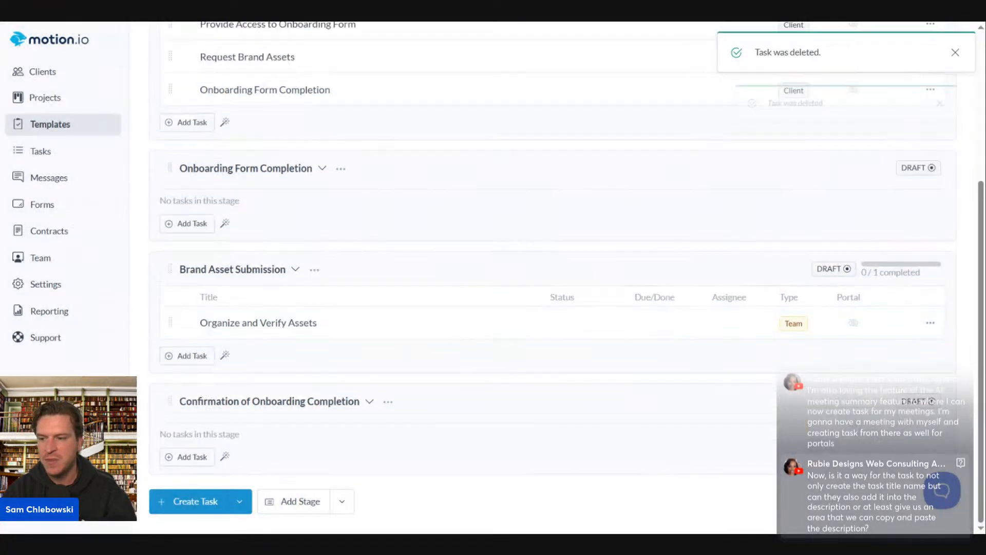
{"action": "left_click", "coordinate": [930, 323]}
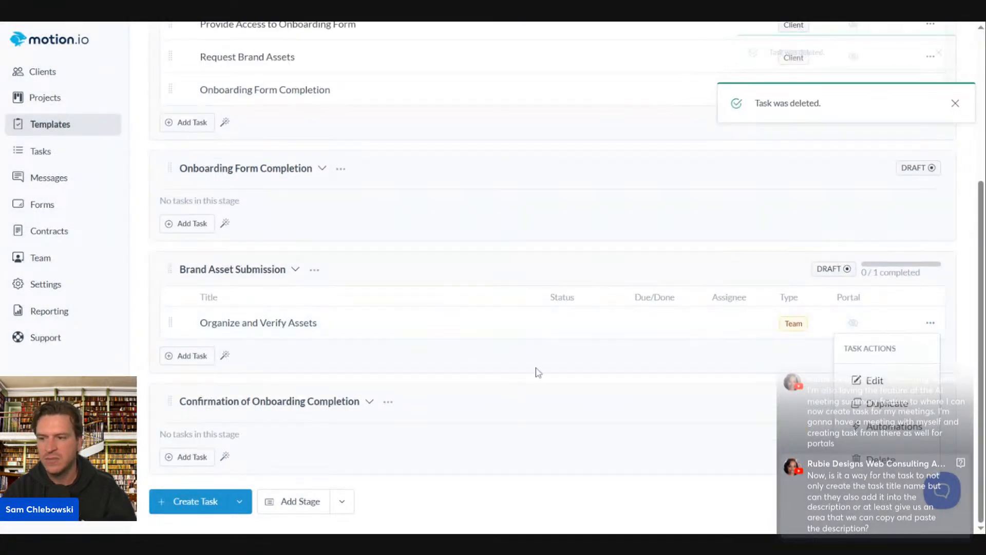
{"action": "left_click", "coordinate": [873, 458]}
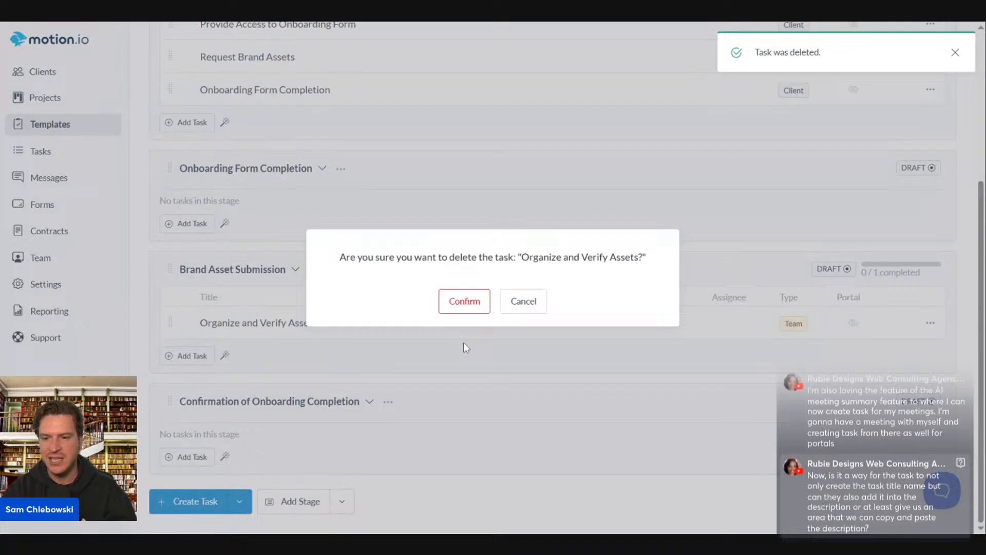
{"action": "left_click", "coordinate": [446, 302]}
Delete the empty Onboarding Form Completion, Brand Asset Submission and Confirmation of Onboarding Completion stages
{"action": "left_click", "coordinate": [341, 200]}
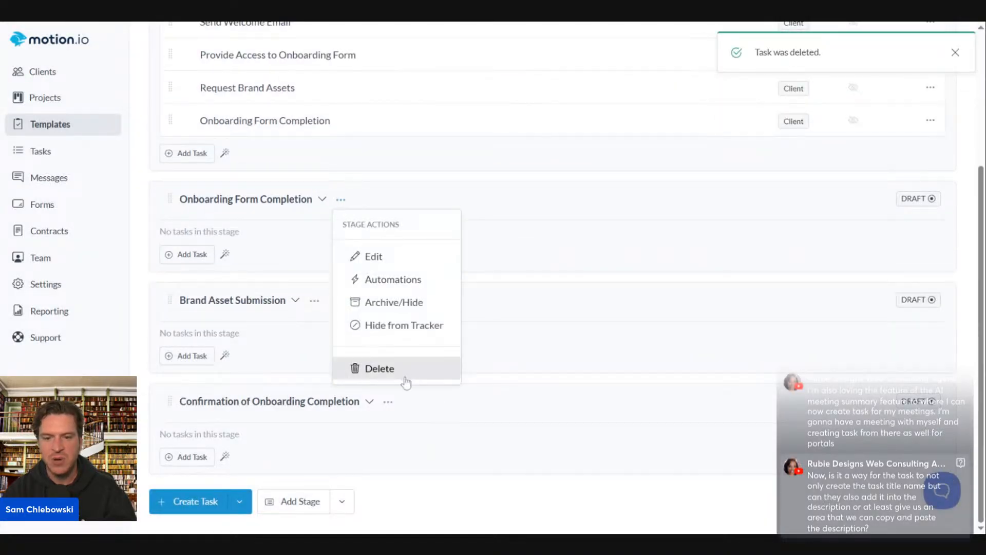
{"action": "left_click", "coordinate": [414, 184]}
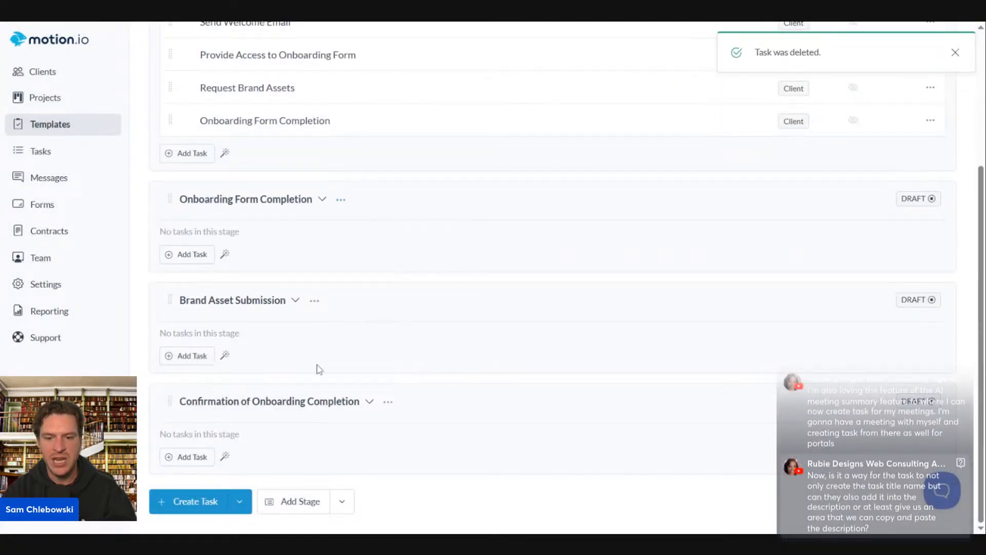
{"action": "left_click", "coordinate": [341, 200]}
{"action": "left_click", "coordinate": [372, 368]}
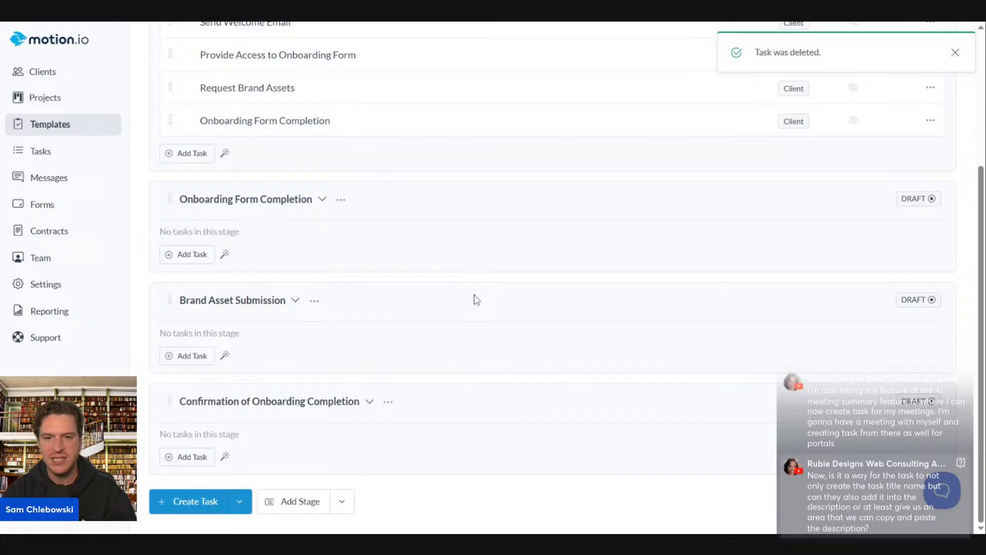
{"action": "left_click", "coordinate": [314, 301]}
{"action": "left_click", "coordinate": [366, 468]}
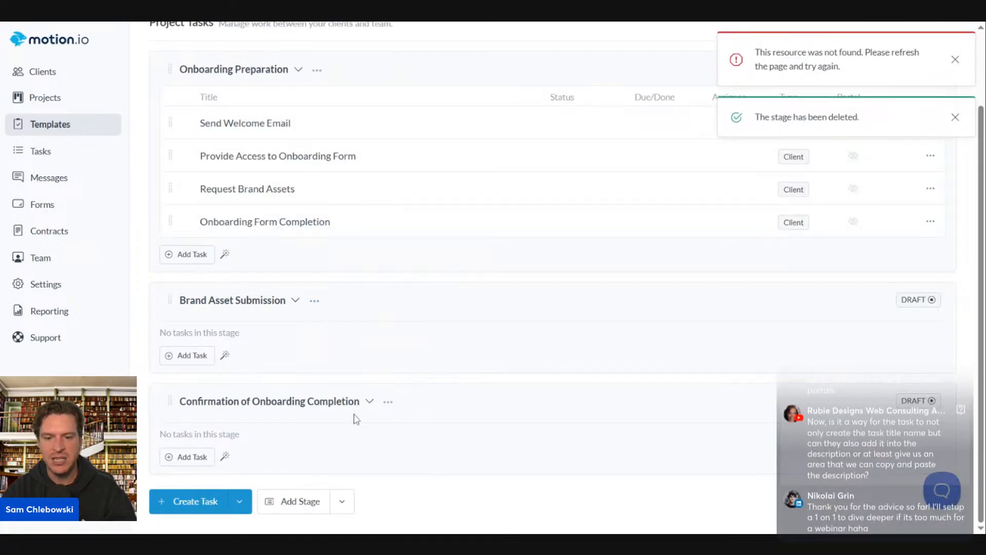
{"action": "left_click", "coordinate": [388, 402]}
{"action": "left_click", "coordinate": [411, 362]}
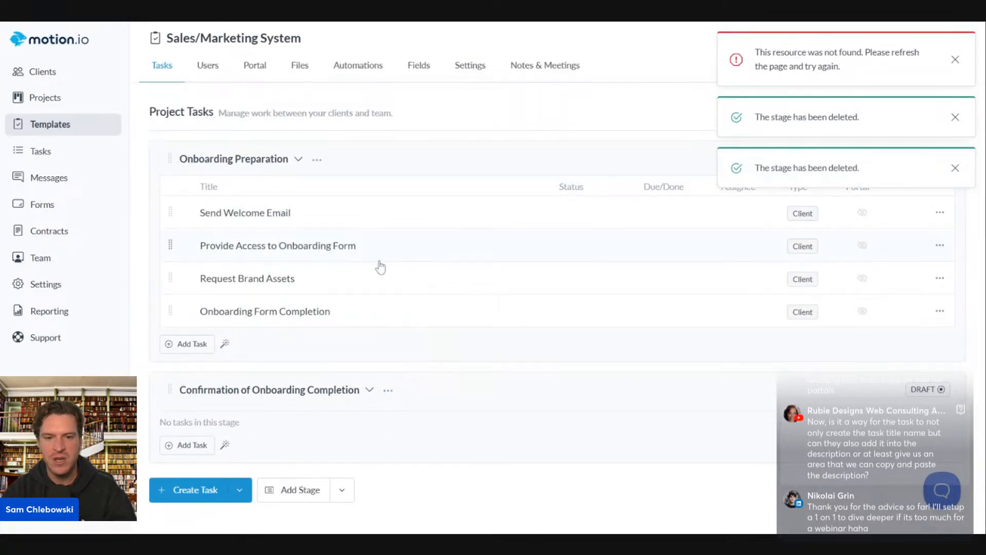
Delete the Send Welcome Email task and look over the remaining tasks' details
{"action": "left_click", "coordinate": [940, 212]}
{"action": "left_click", "coordinate": [876, 347]}
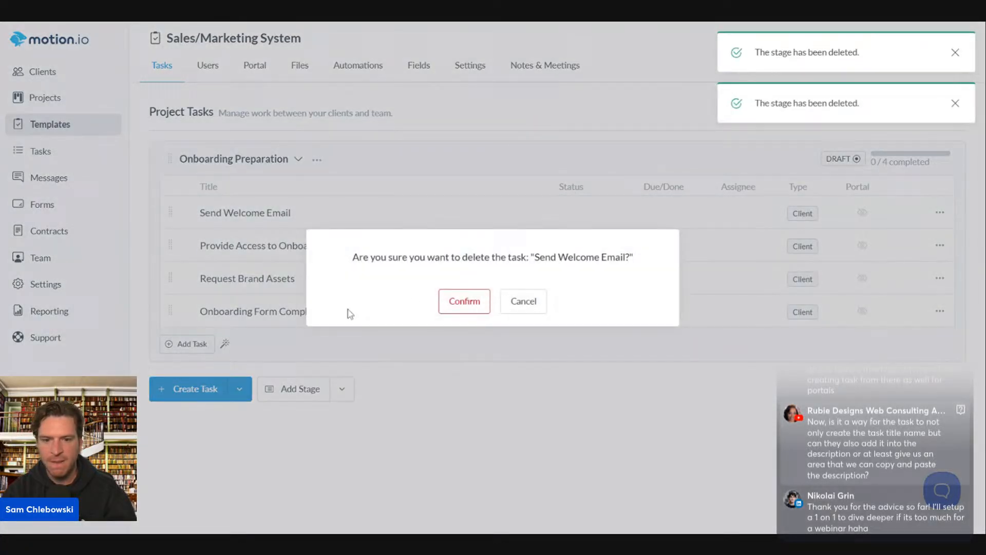
{"action": "left_click", "coordinate": [478, 302]}
{"action": "left_click", "coordinate": [260, 245]}
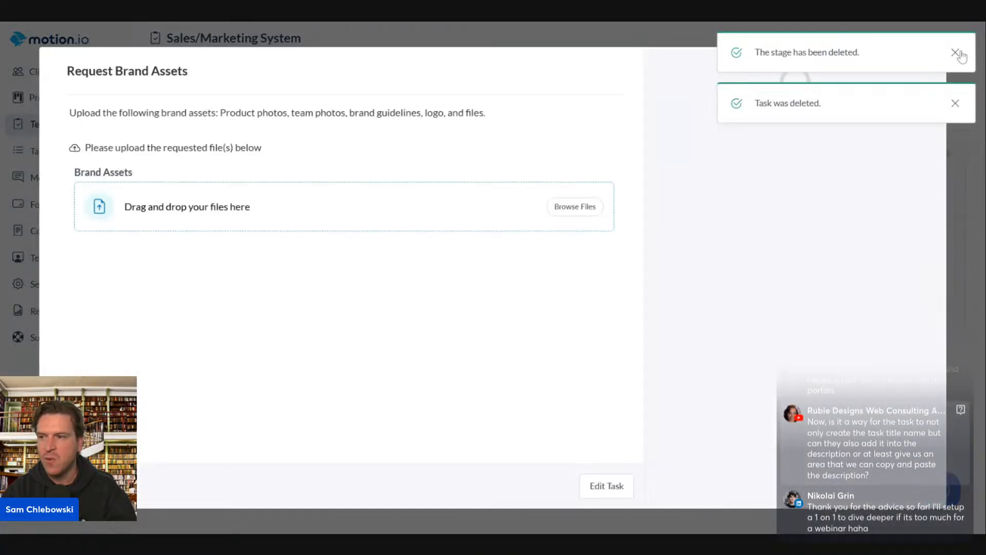
{"action": "left_click", "coordinate": [955, 53]}
{"action": "left_click", "coordinate": [954, 52]}
{"action": "left_click", "coordinate": [933, 60]}
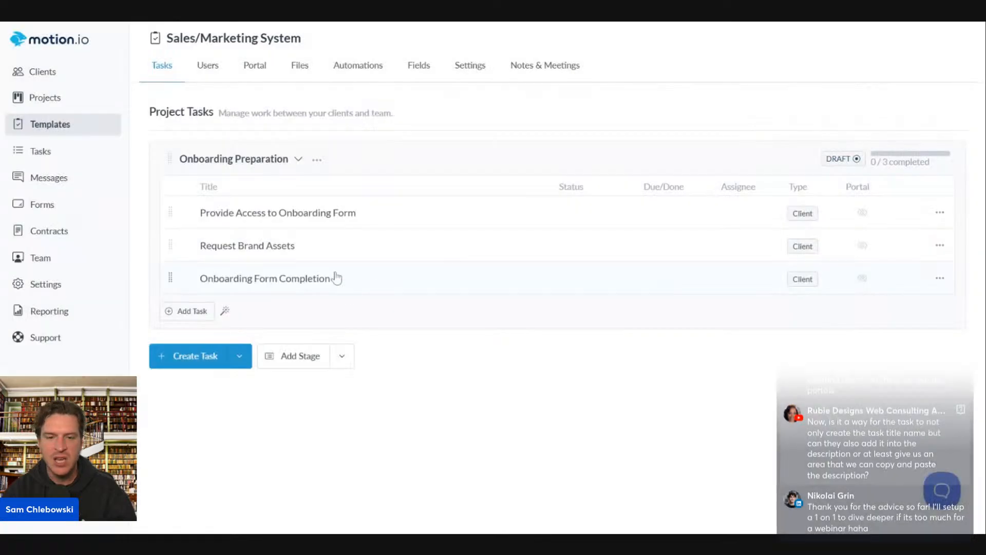
{"action": "left_click", "coordinate": [248, 213]}
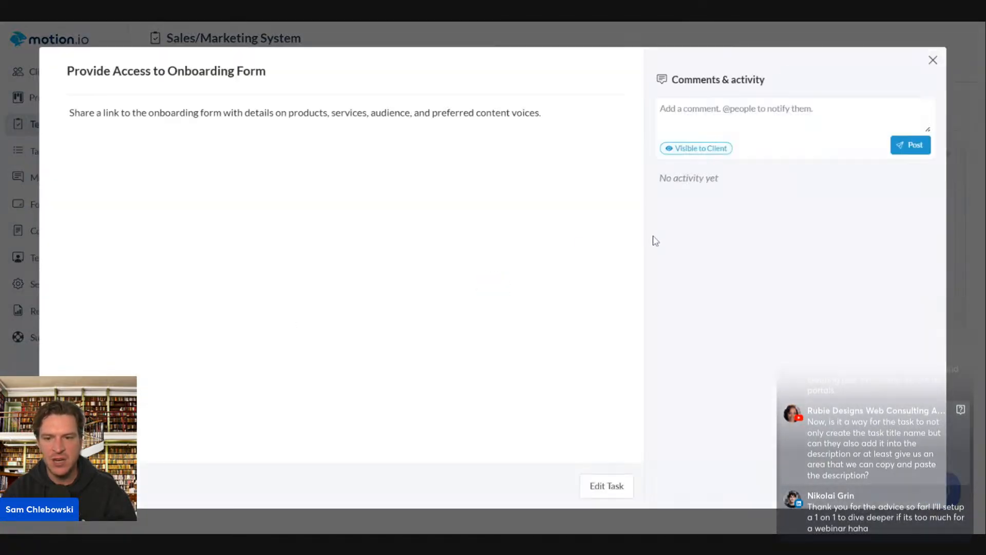
Review the Request Brand Assets task details and return to the Onboarding Preparation list
{"action": "left_click", "coordinate": [933, 60]}
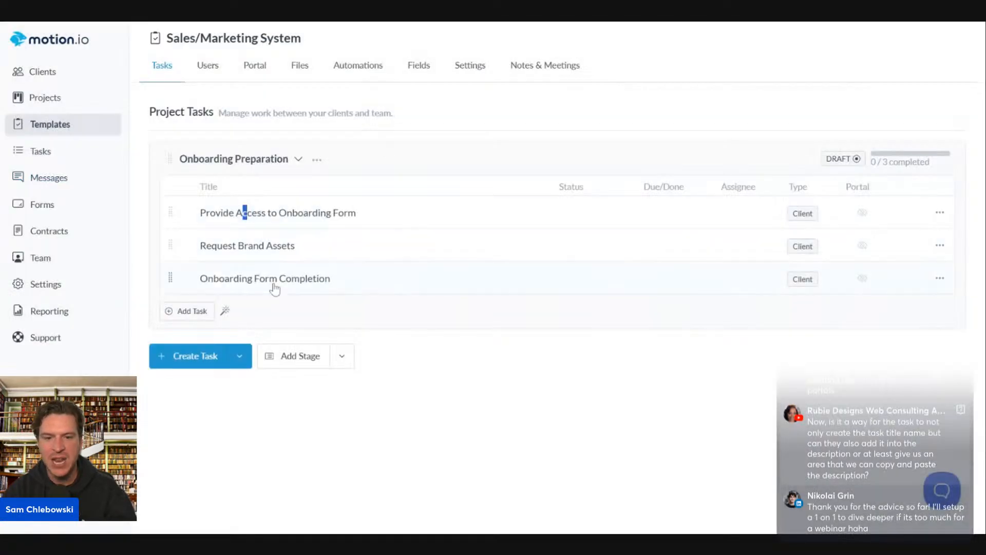
{"action": "left_click", "coordinate": [447, 152]}
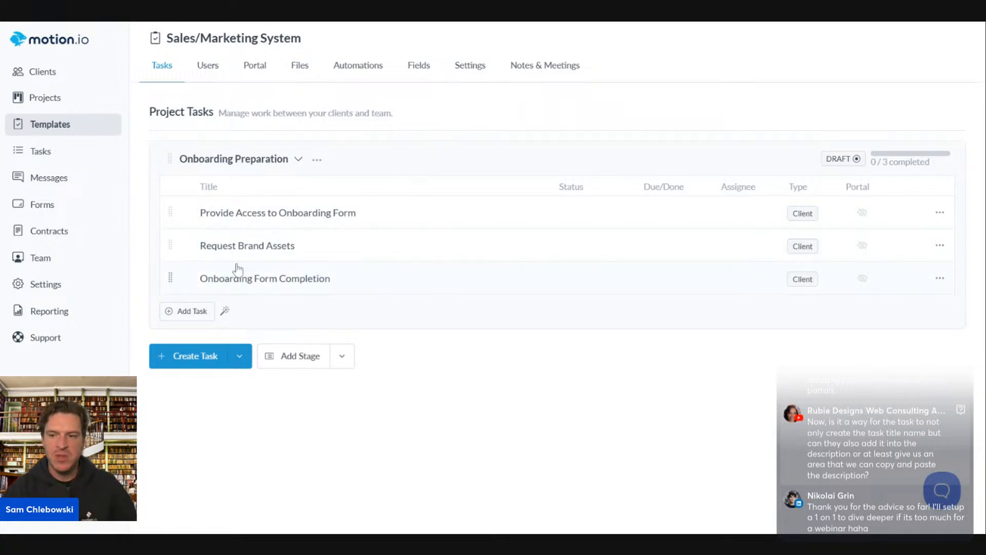
{"action": "left_click", "coordinate": [214, 247]}
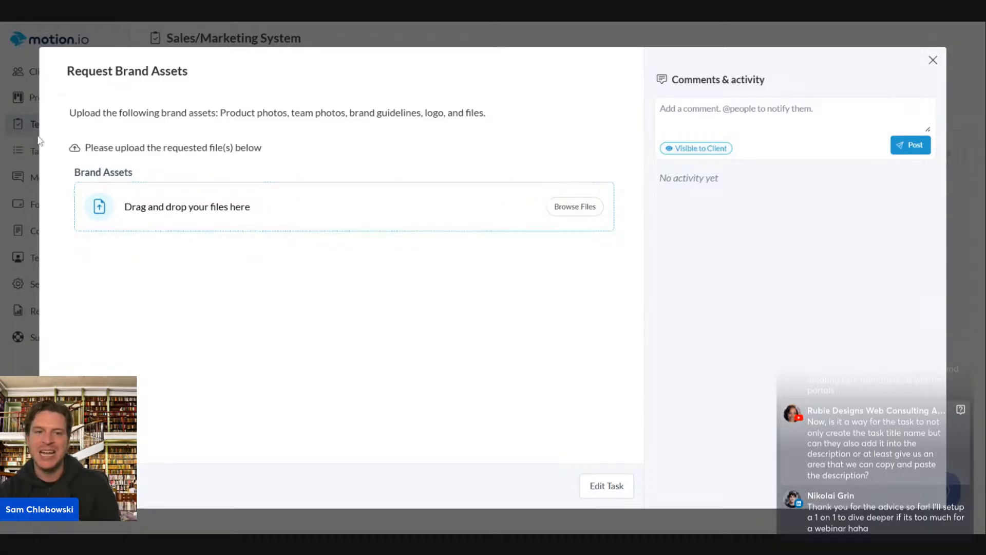
{"action": "left_click", "coordinate": [933, 60]}
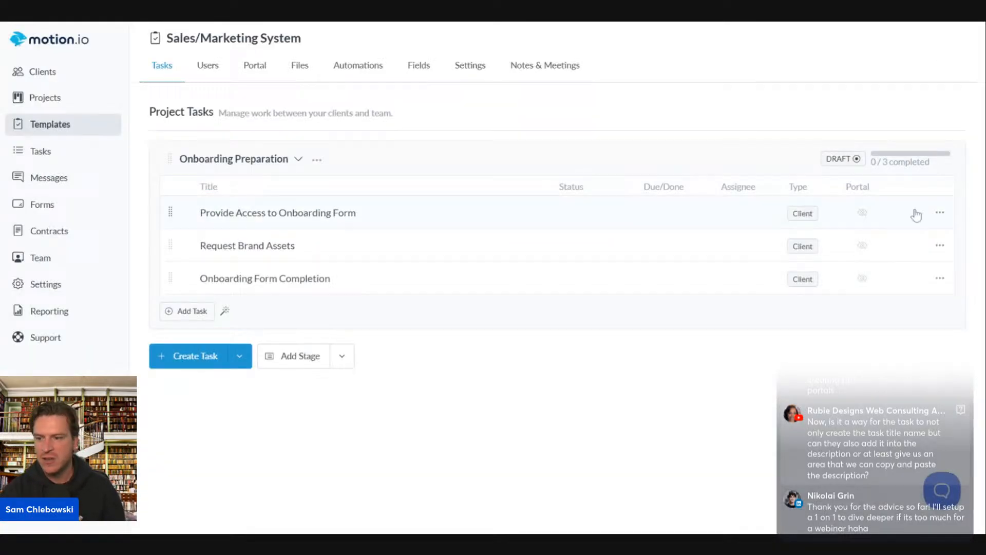
{"action": "left_click", "coordinate": [941, 247]}
Rename the Request Brand Assets task to Upload Brand Assets
{"action": "left_click", "coordinate": [888, 302]}
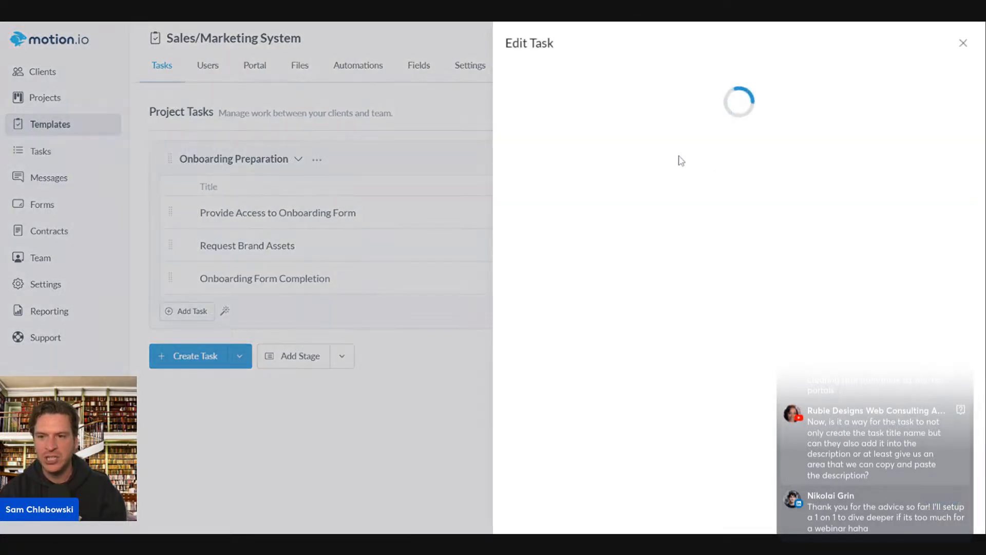
{"action": "double_click", "coordinate": [533, 106]}
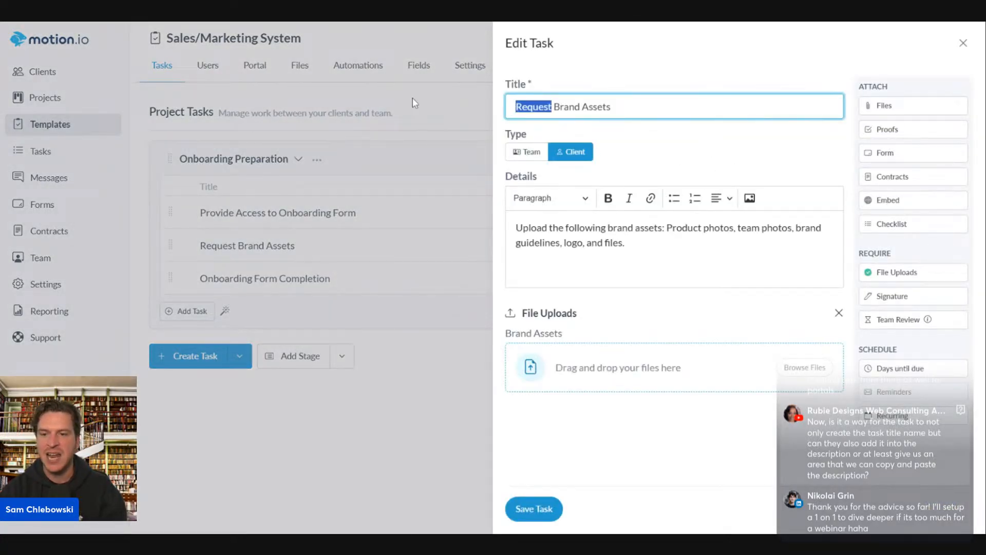
{"action": "type", "text": "Upload"}
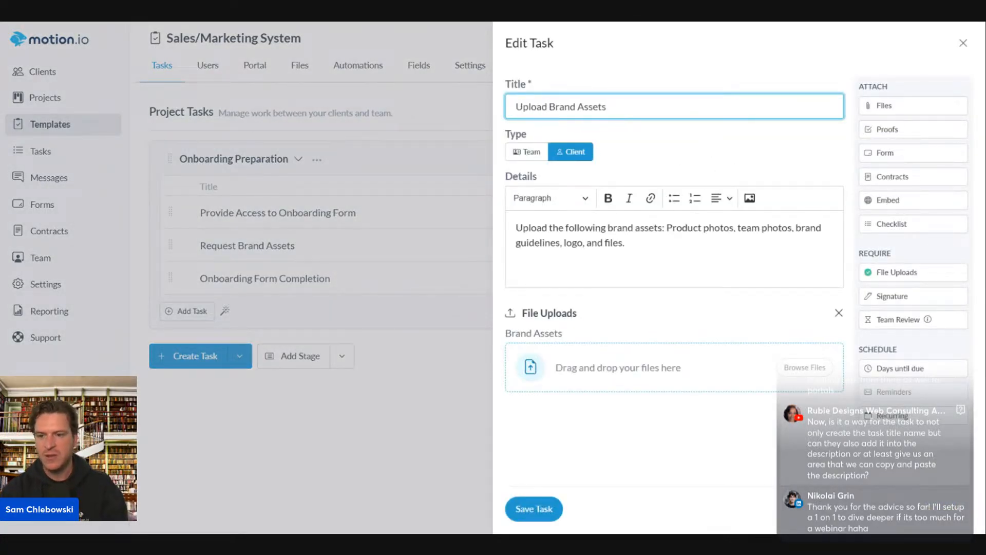
{"action": "left_click", "coordinate": [534, 508]}
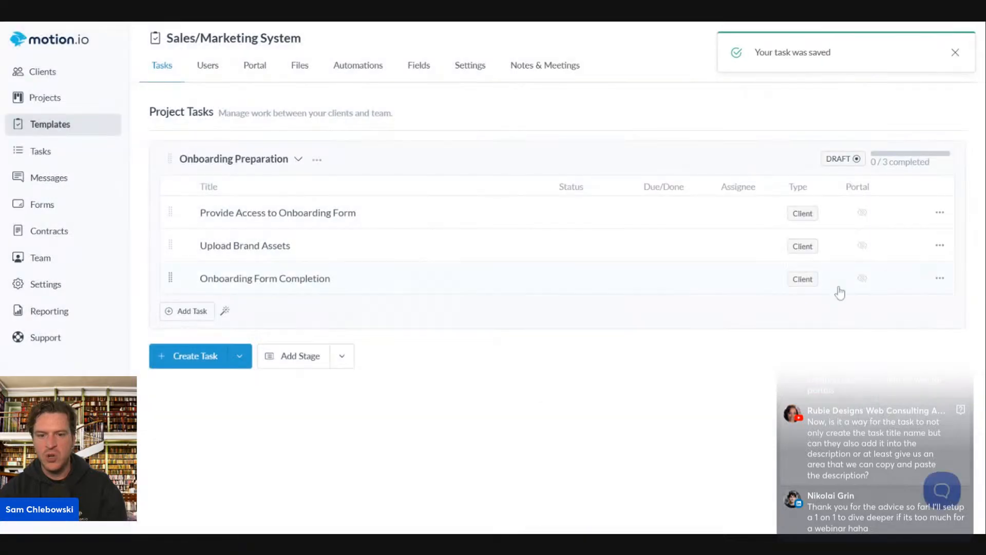
Give Upload Brand Assets file collections named Team Photos and Product Photos
{"action": "left_click", "coordinate": [940, 245]}
{"action": "left_click", "coordinate": [892, 298]}
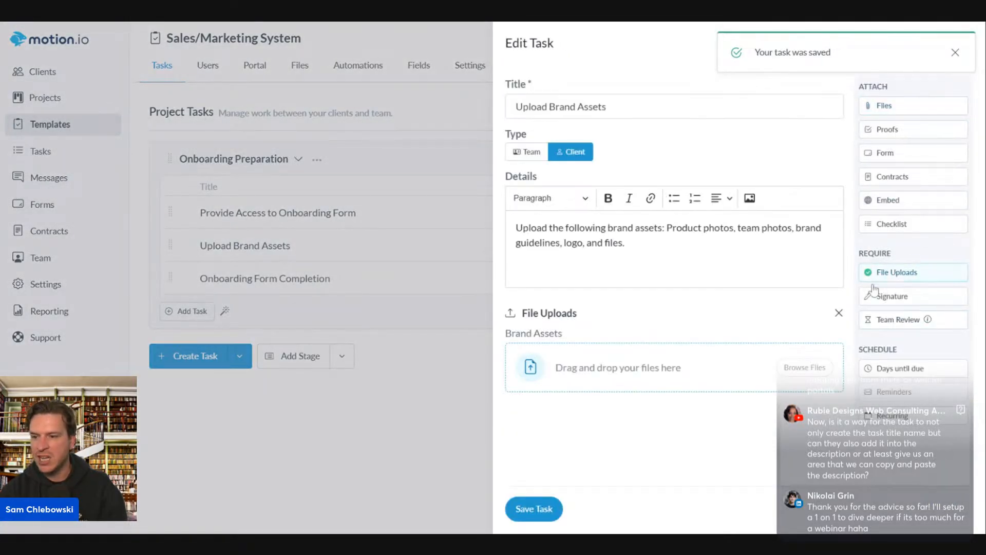
{"action": "left_click", "coordinate": [900, 271]}
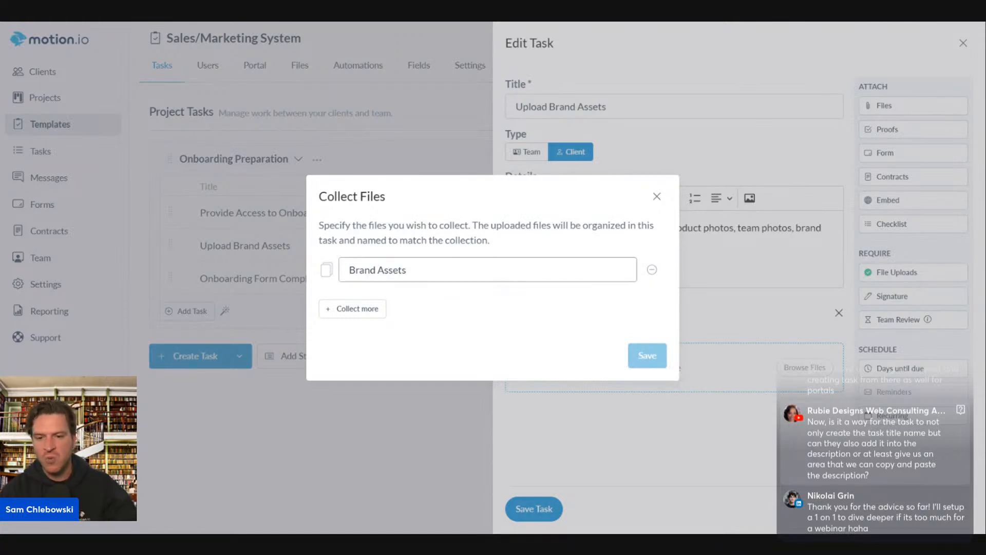
{"action": "left_click_drag", "start_coordinate": [423, 270], "coordinate": [337, 269]}
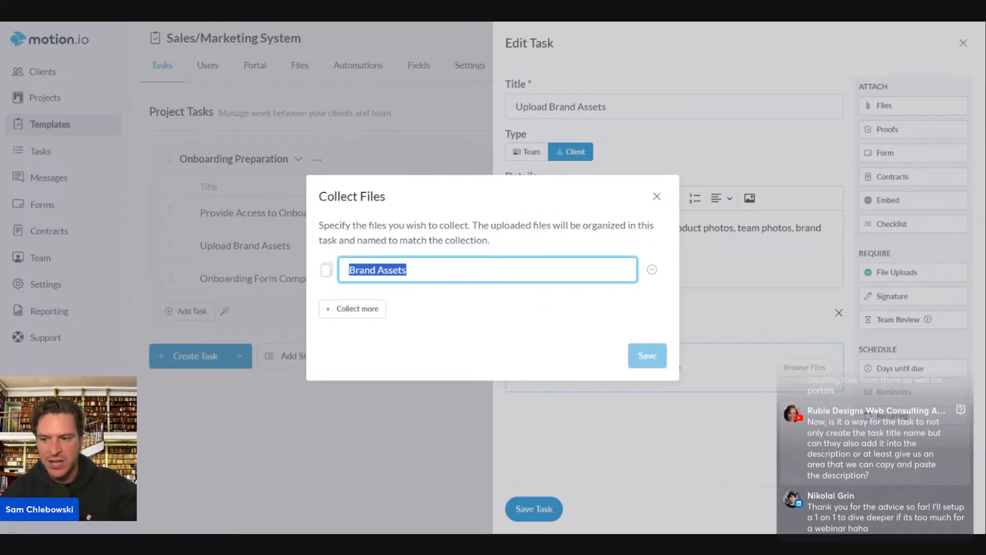
{"action": "type", "text": "Team Photos"}
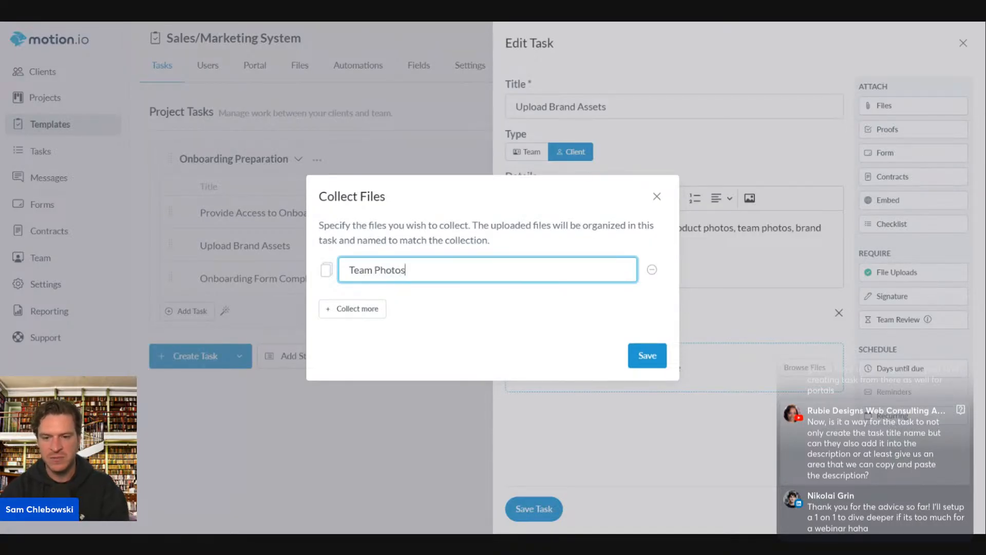
{"action": "left_click", "coordinate": [332, 311]}
{"action": "left_click", "coordinate": [429, 297]}
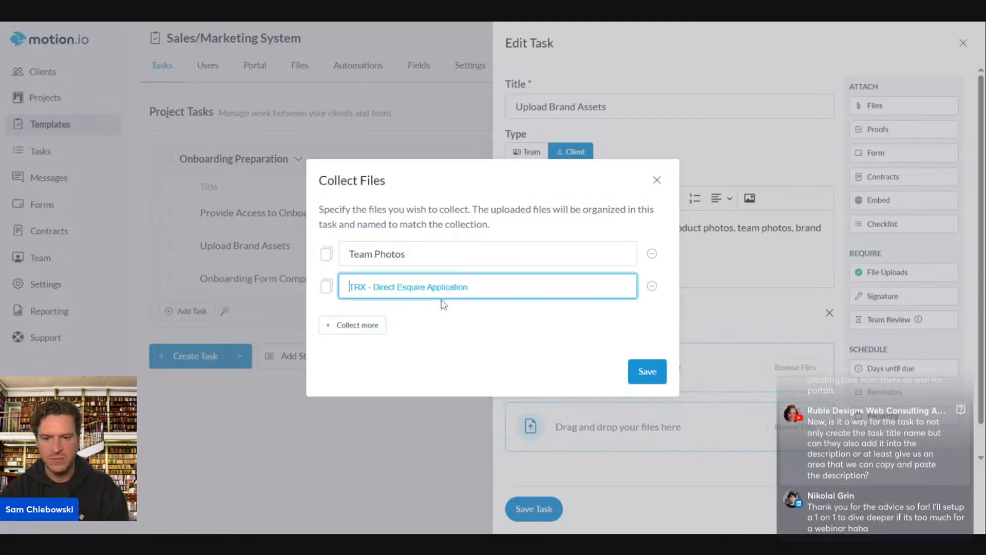
{"action": "type", "text": "Product Photos"}
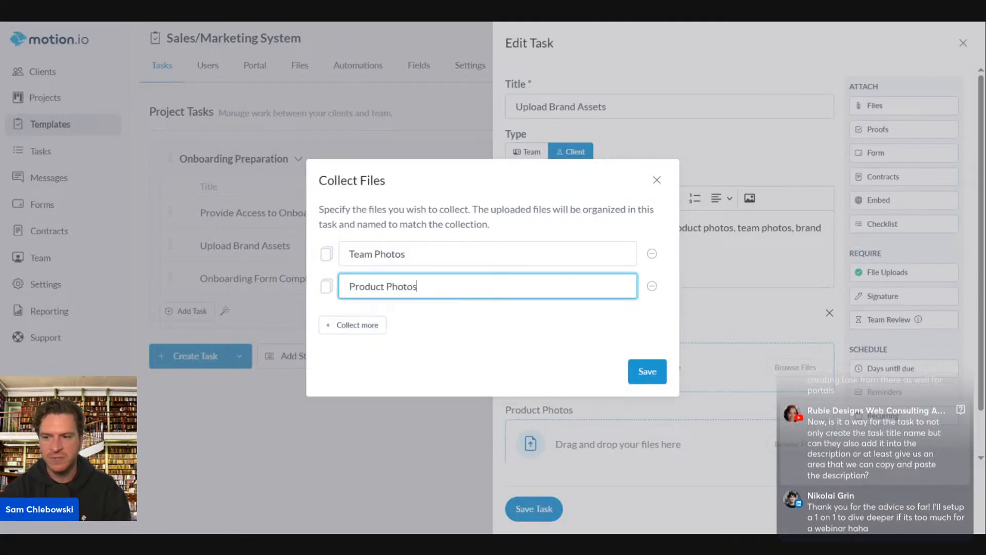
Add Brand Guide and Logo Files collections and save the task
{"action": "left_click", "coordinate": [350, 328]}
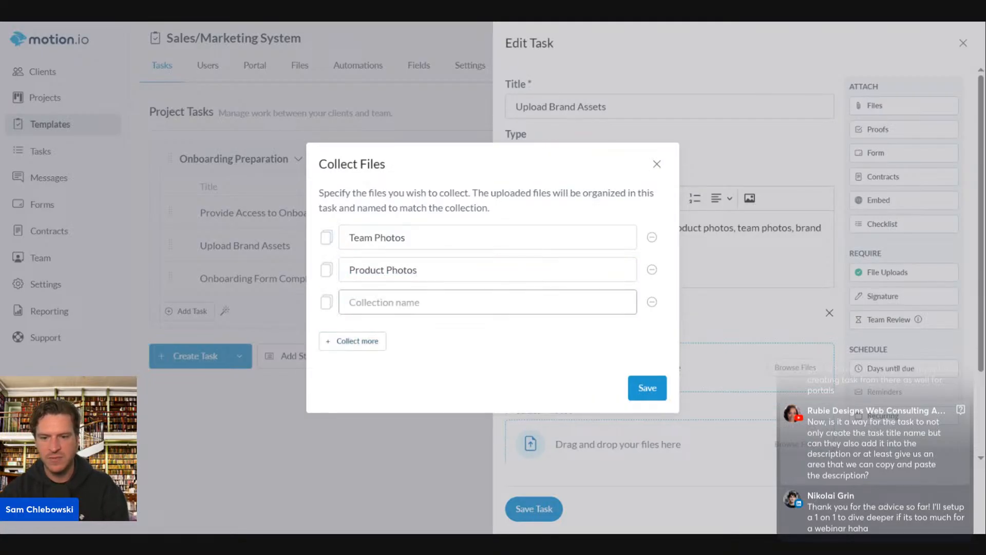
{"action": "left_click", "coordinate": [421, 302]}
{"action": "type", "text": "Brand Guide"}
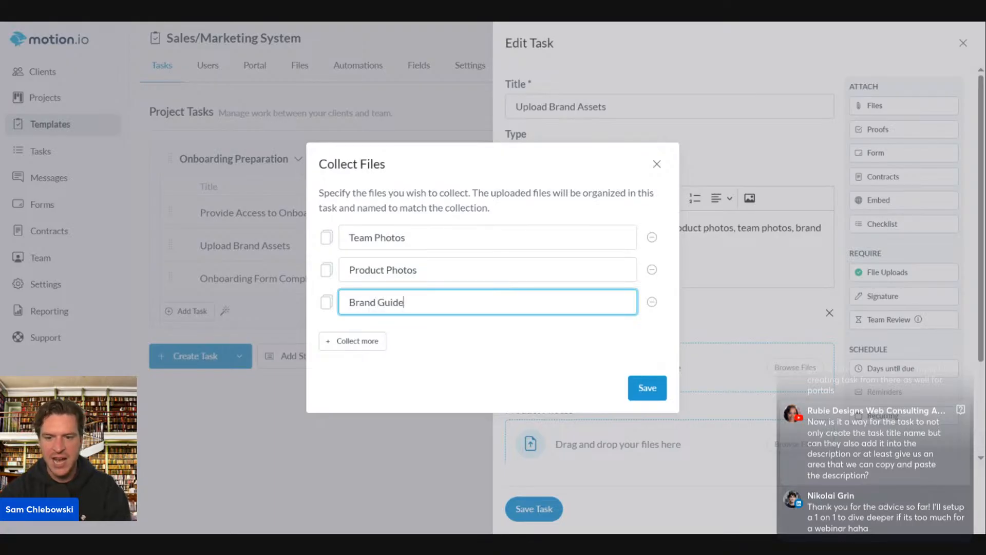
{"action": "left_click", "coordinate": [349, 343]}
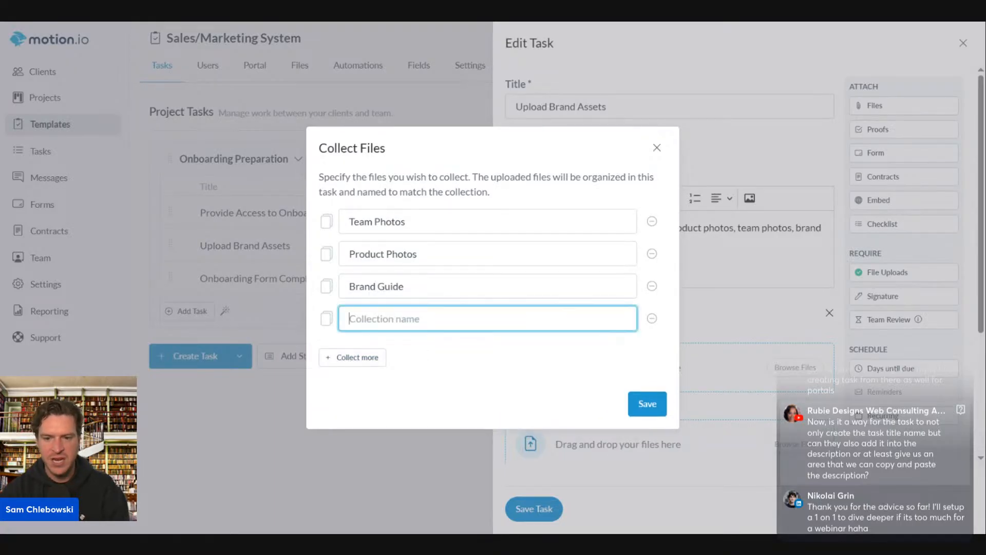
{"action": "type", "text": "Logo Files"}
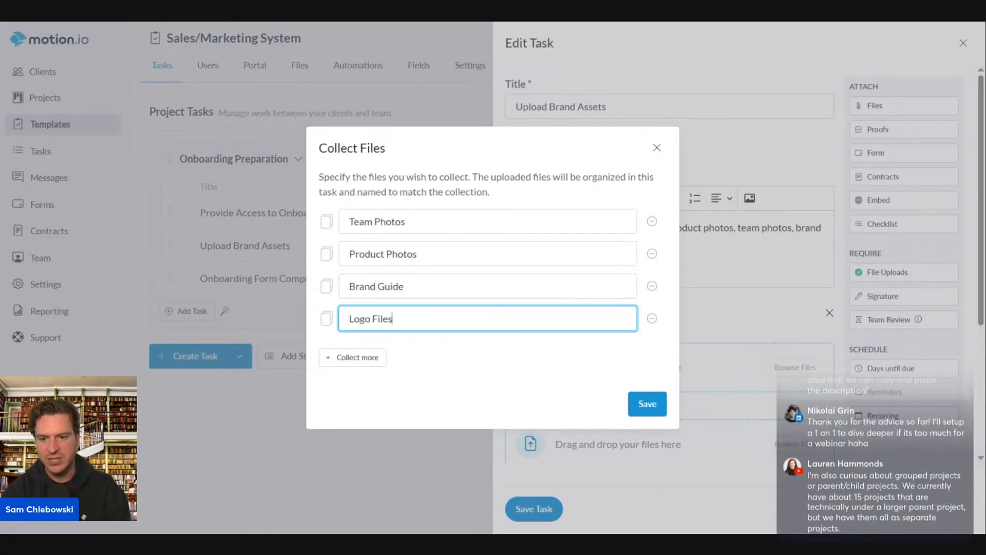
{"action": "left_click", "coordinate": [648, 403]}
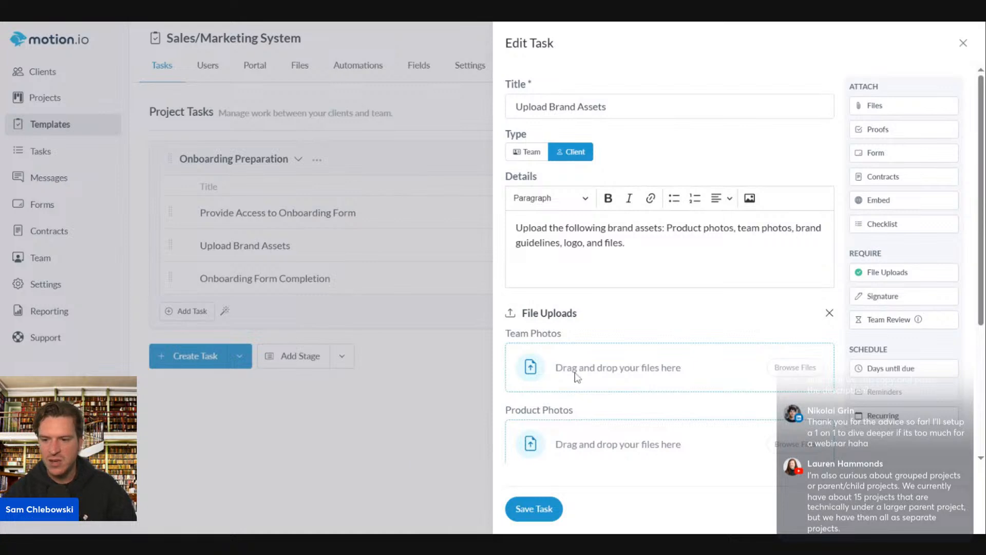
{"action": "scroll", "coordinate": [575, 378], "scroll_direction": "down", "scroll_amount": 4}
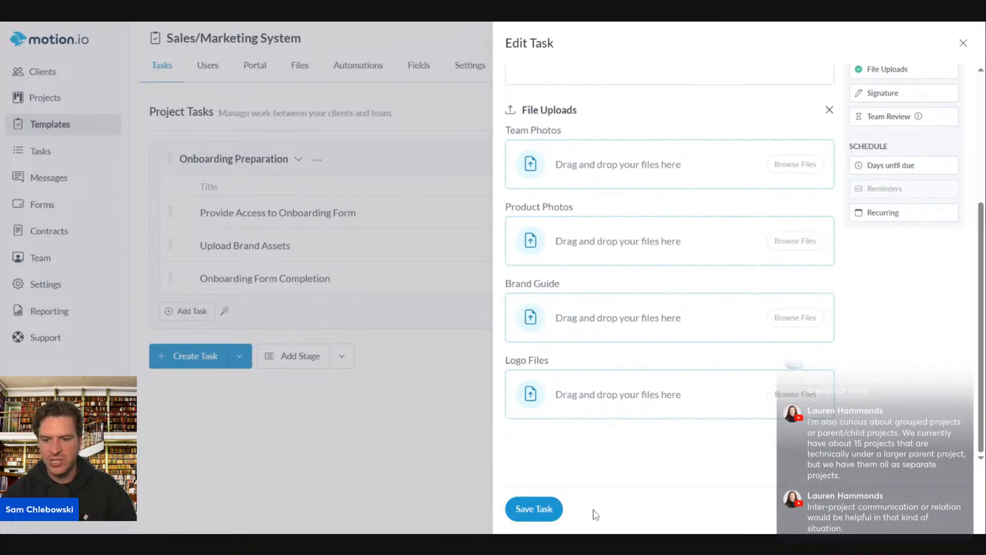
{"action": "left_click", "coordinate": [524, 518]}
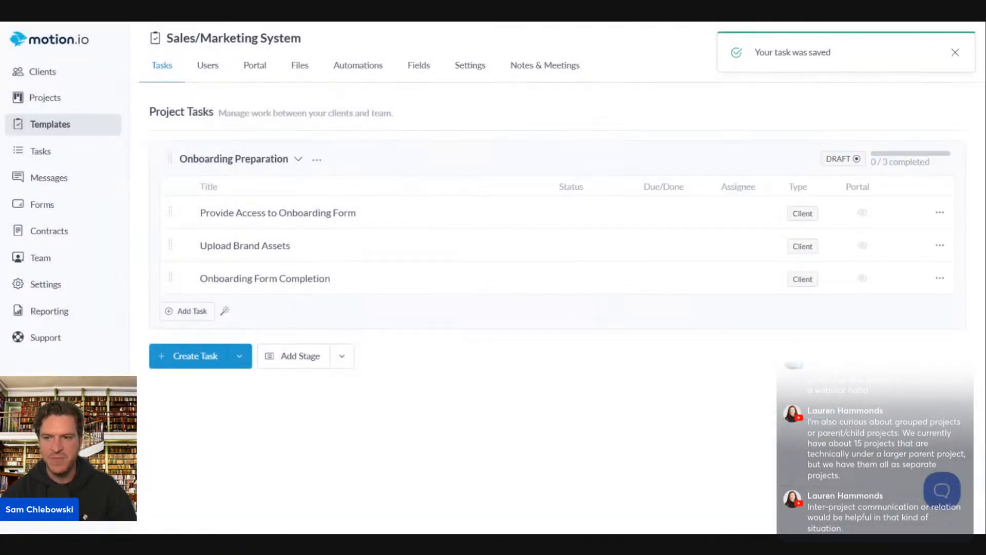
{"action": "left_click", "coordinate": [300, 355]}
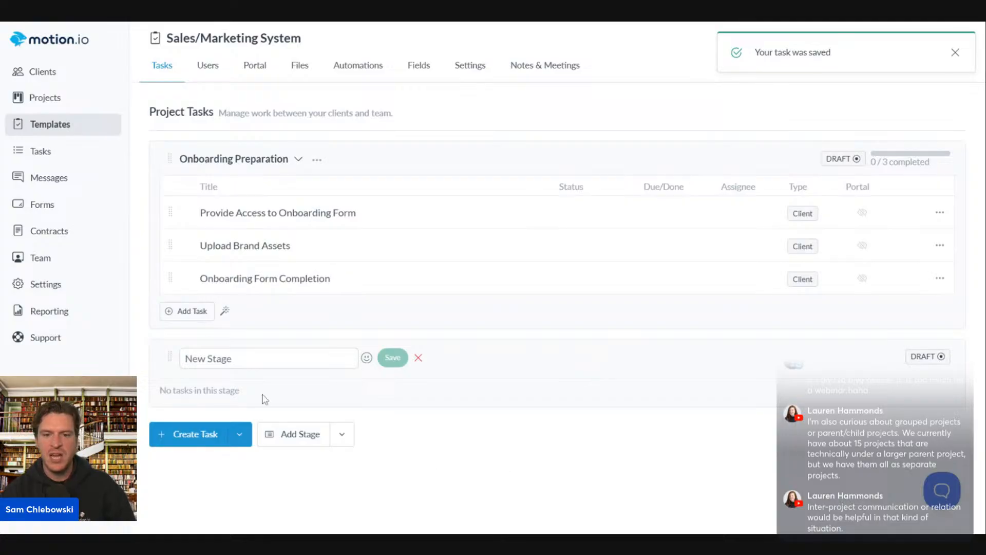
{"action": "left_click", "coordinate": [368, 238]}
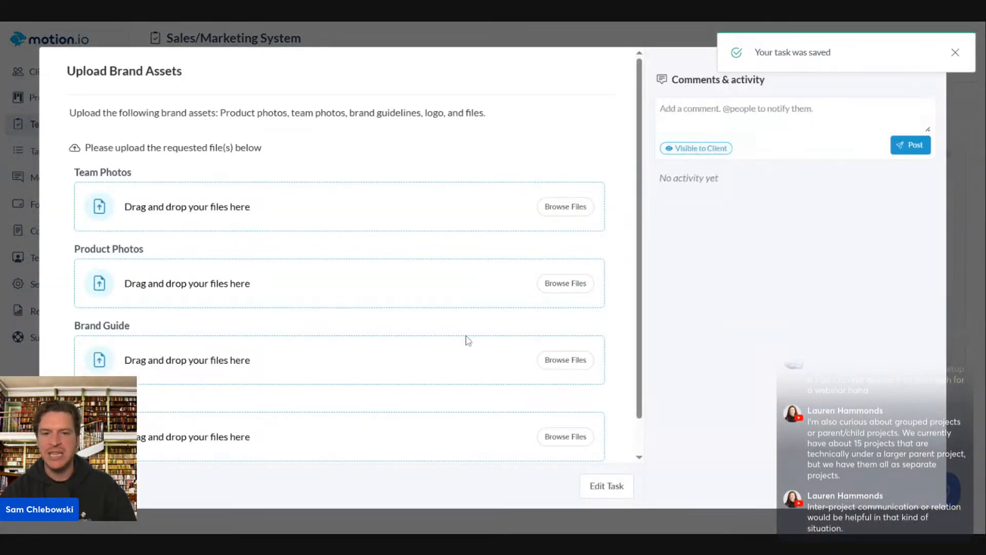
{"action": "left_click", "coordinate": [956, 52]}
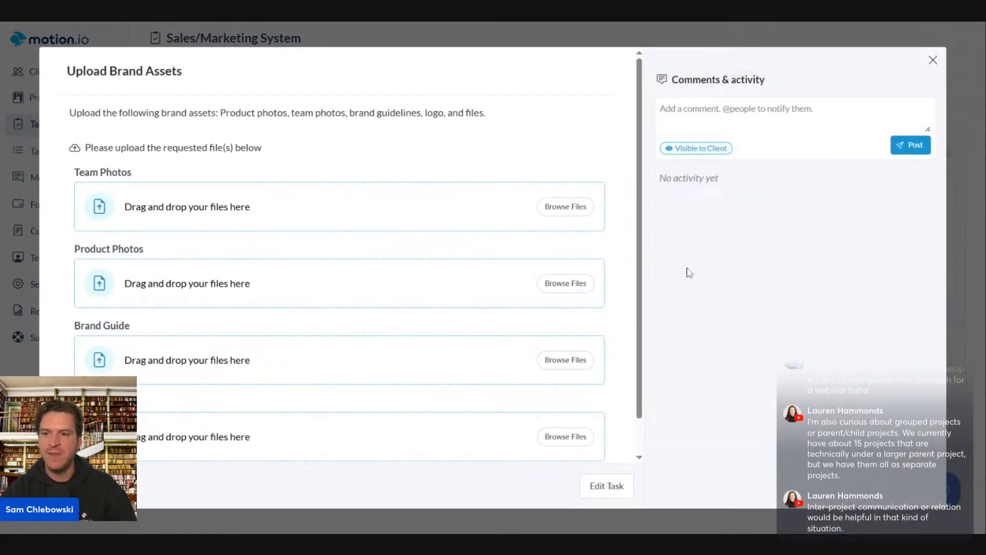
{"action": "scroll", "coordinate": [360, 257], "scroll_direction": "down", "scroll_amount": 1}
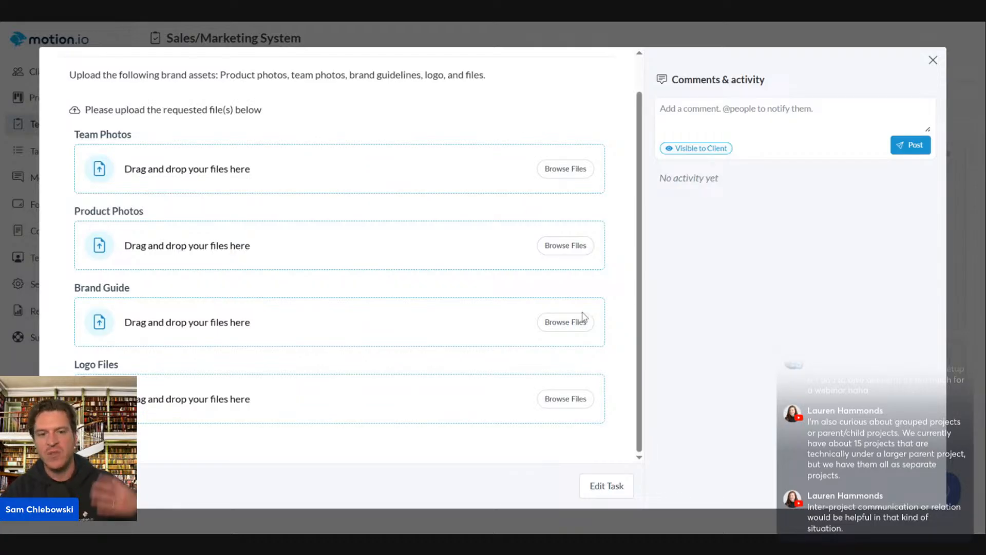
{"action": "scroll", "coordinate": [473, 280], "scroll_direction": "up", "scroll_amount": 1}
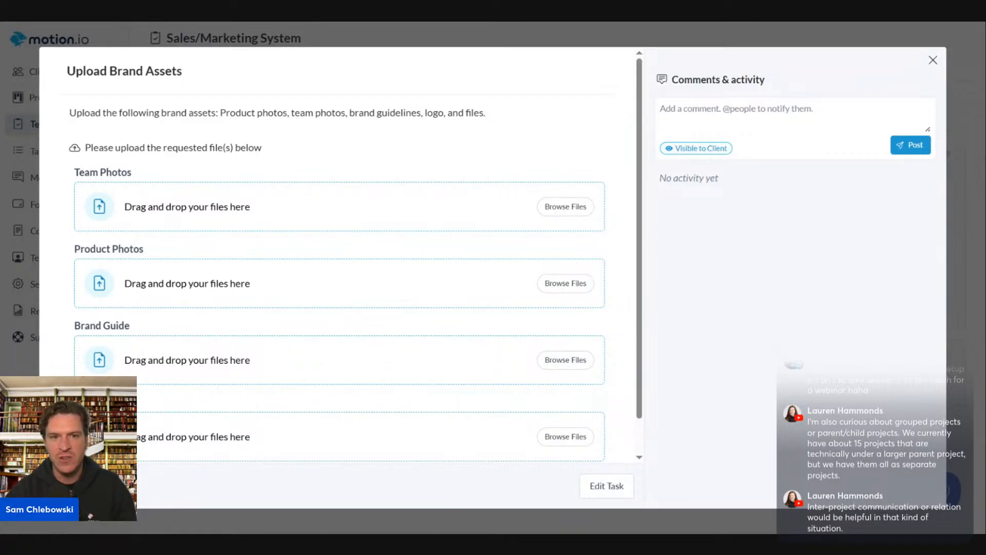
{"action": "scroll", "coordinate": [329, 351], "scroll_direction": "down", "scroll_amount": 1}
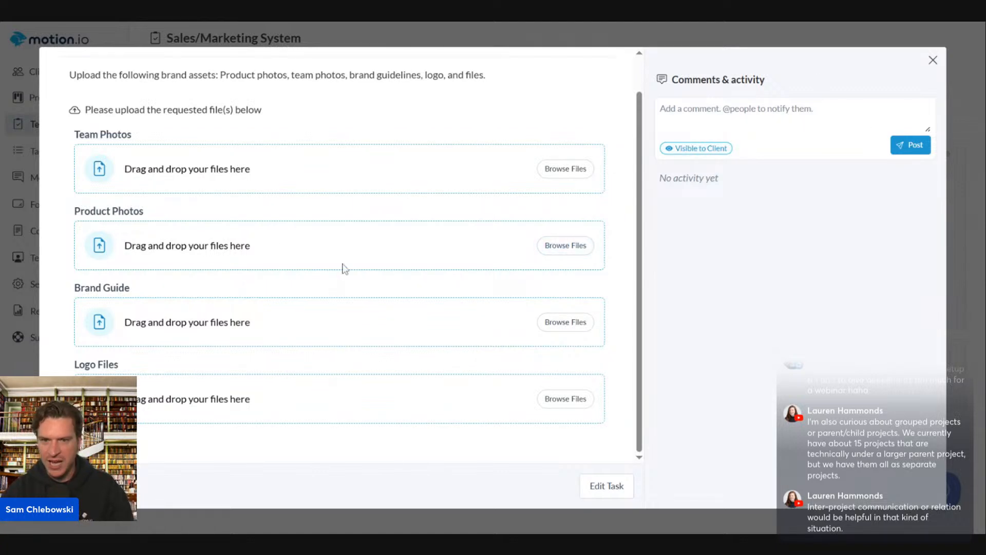
{"action": "left_click", "coordinate": [933, 60]}
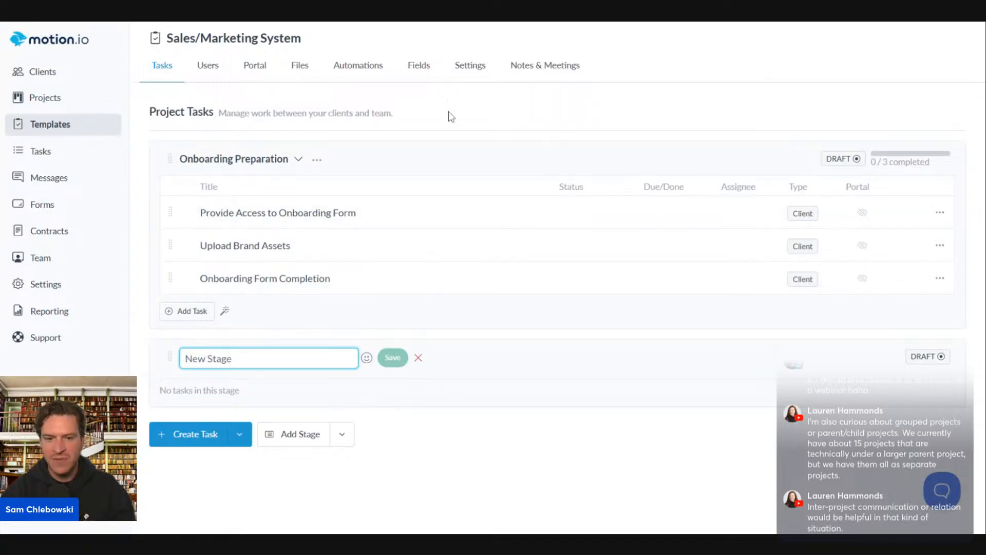
{"action": "left_click", "coordinate": [418, 358]}
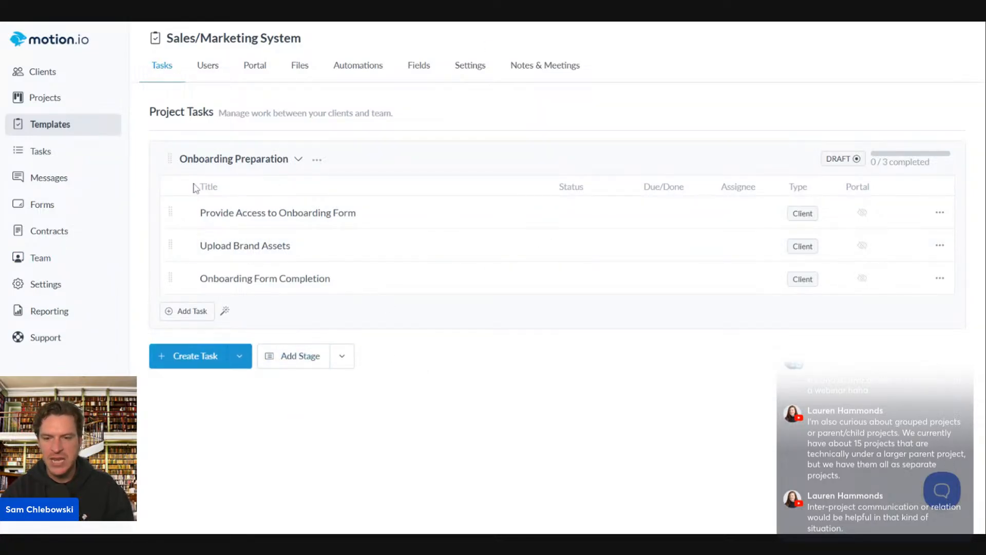
{"action": "left_click", "coordinate": [198, 314]}
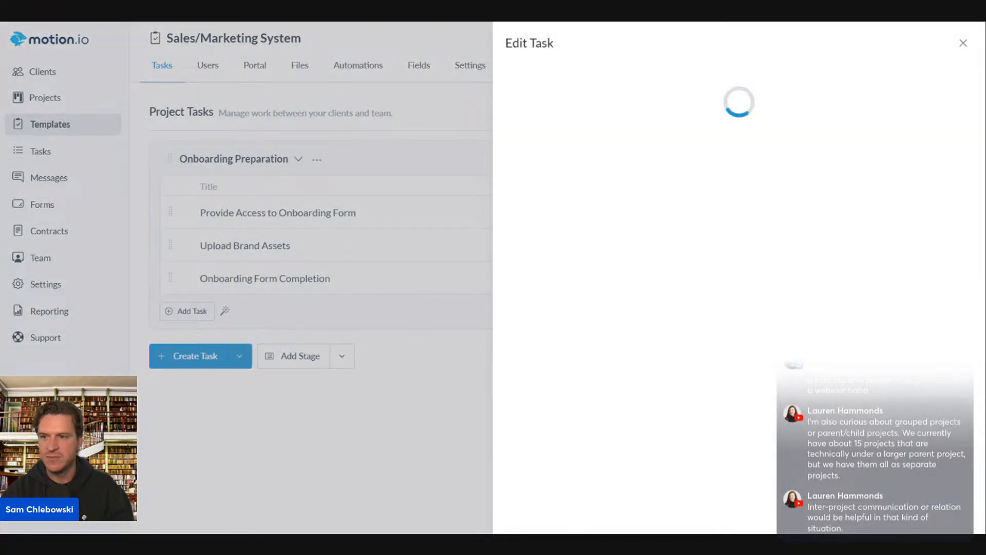
{"action": "left_click", "coordinate": [963, 43]}
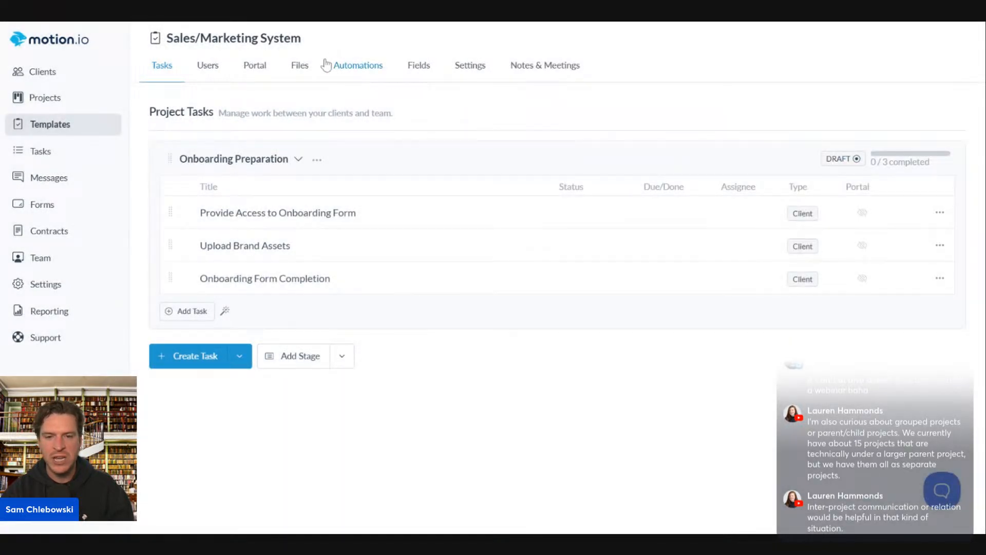
Start a new template automation named Launch
{"action": "left_click", "coordinate": [371, 67]}
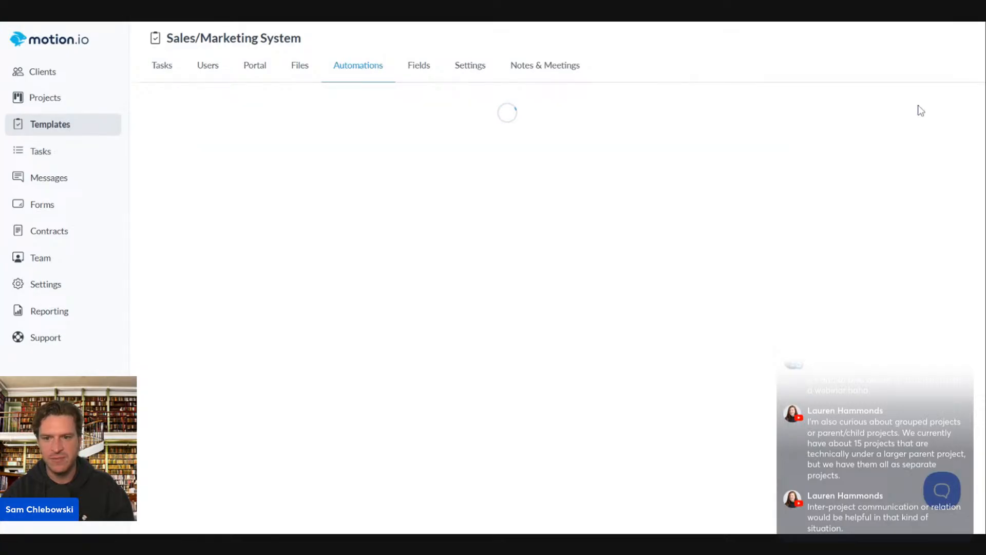
{"action": "left_click", "coordinate": [520, 408]}
{"action": "left_click", "coordinate": [511, 172]}
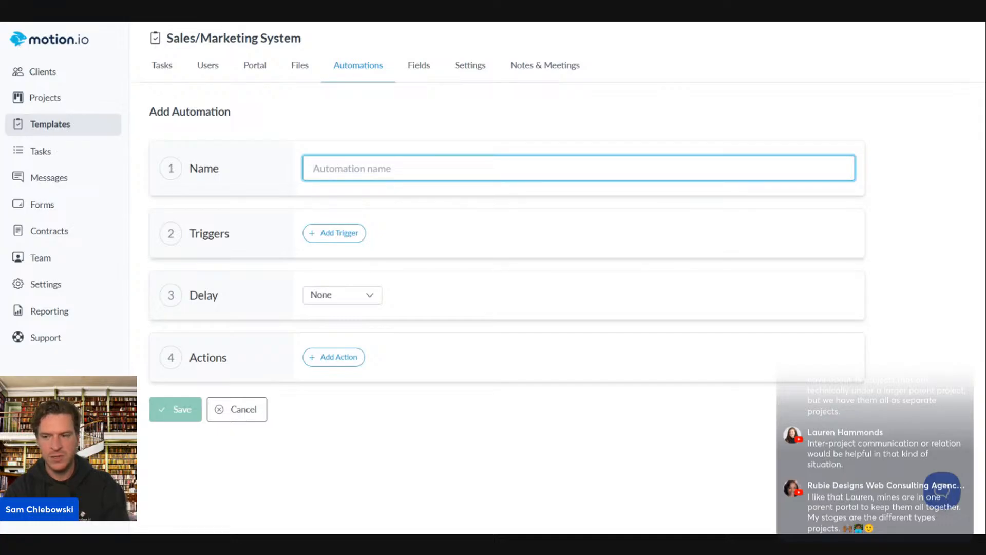
{"action": "type", "text": "Merge projects"}
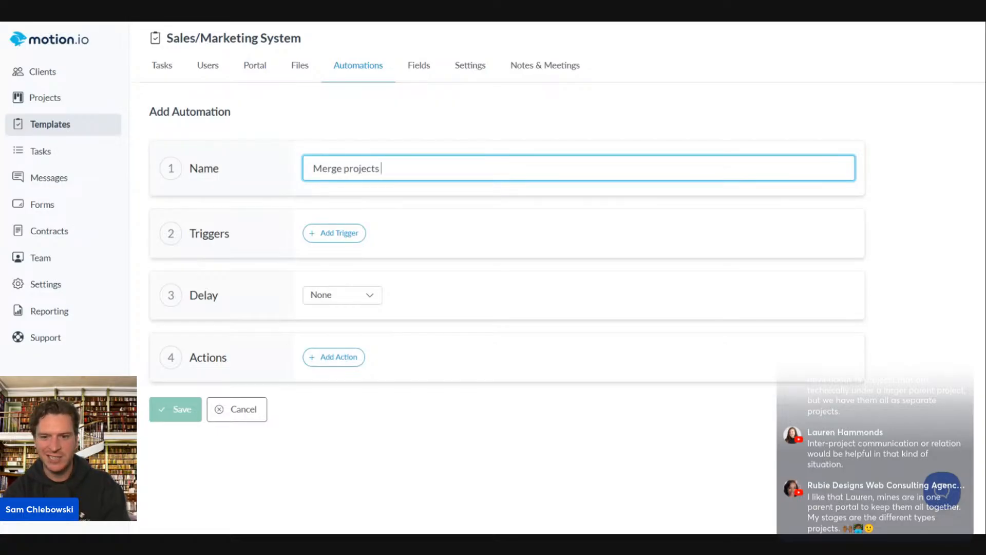
{"action": "key", "text": "BackSpace"}
{"action": "key", "text": "BackSpace"}
{"action": "key", "text": "BackSpace"}
{"action": "key", "text": "BackSpace"}
{"action": "key", "text": "BackSpace"}
{"action": "key", "text": "BackSpace"}
{"action": "key", "text": "BackSpace"}
{"action": "key", "text": "BackSpace"}
{"action": "key", "text": "BackSpace"}
{"action": "key", "text": "BackSpace"}
{"action": "key", "text": "BackSpace"}
{"action": "key", "text": "BackSpace"}
{"action": "key", "text": "BackSpace"}
{"action": "key", "text": "BackSpace"}
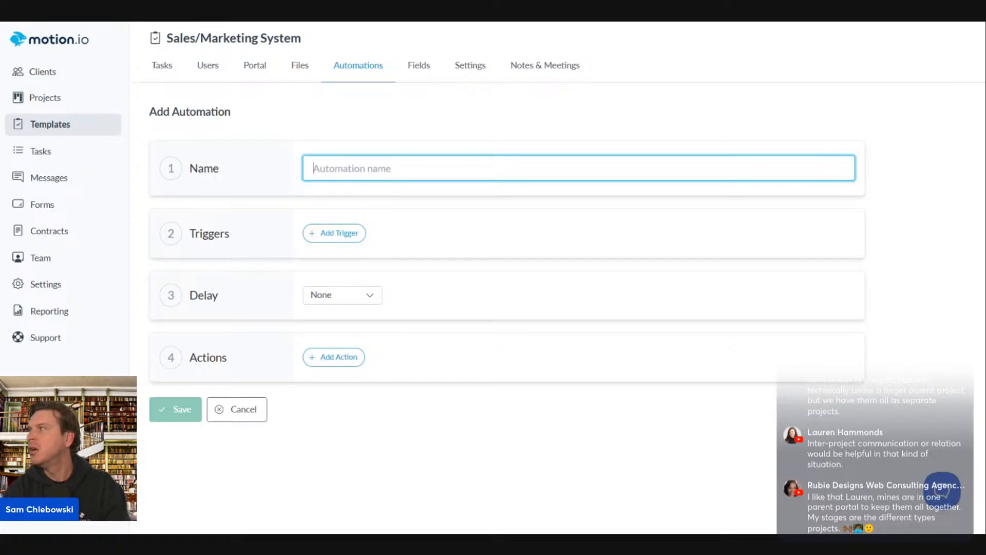
{"action": "type", "text": "Proje"}
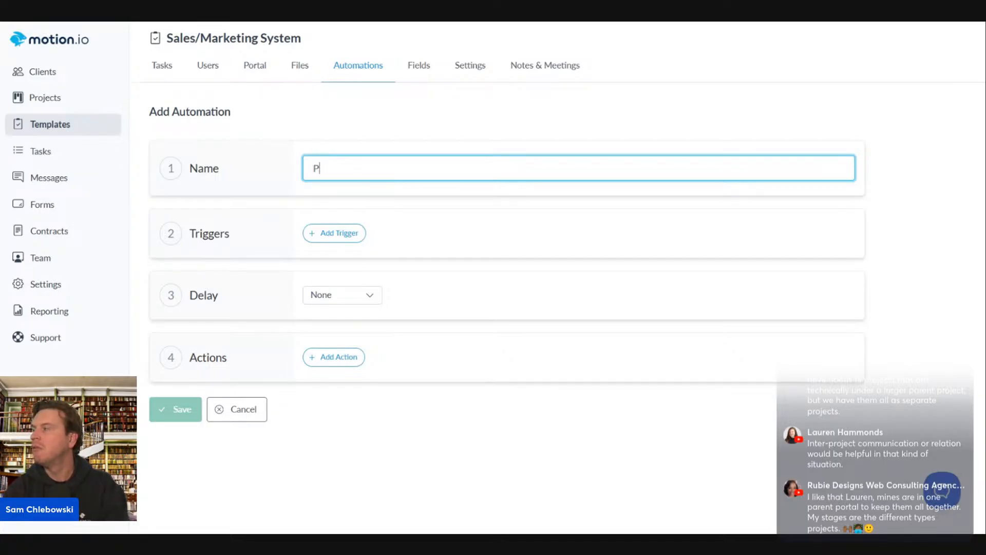
{"action": "key", "text": "BackSpace"}
{"action": "key", "text": "BackSpace"}
{"action": "key", "text": "BackSpace"}
{"action": "key", "text": "BackSpace"}
{"action": "key", "text": "BackSpace"}
{"action": "key", "text": "BackSpace"}
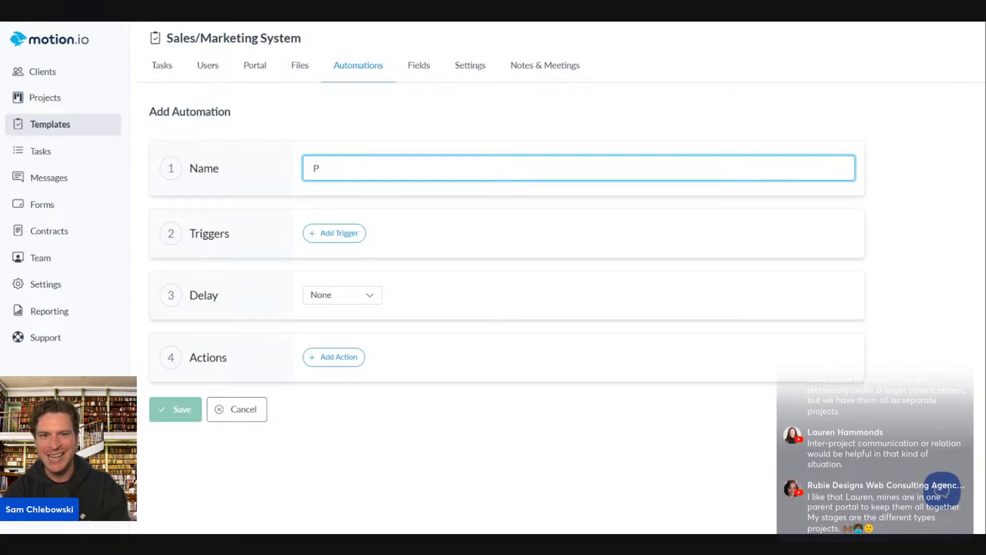
{"action": "type", "text": "Launch"}
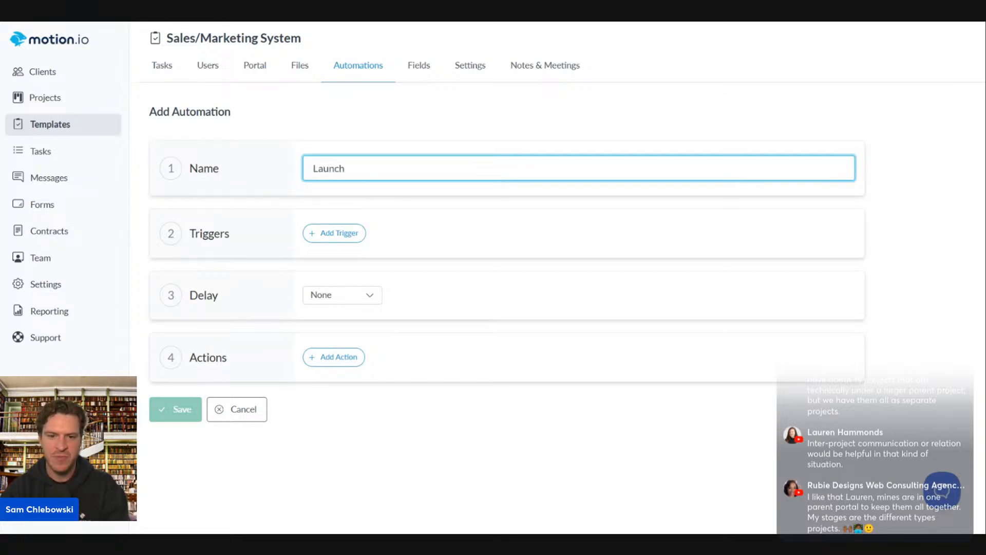
Trigger the automation when the Onboarding Preparation stage is completed
{"action": "left_click", "coordinate": [333, 234]}
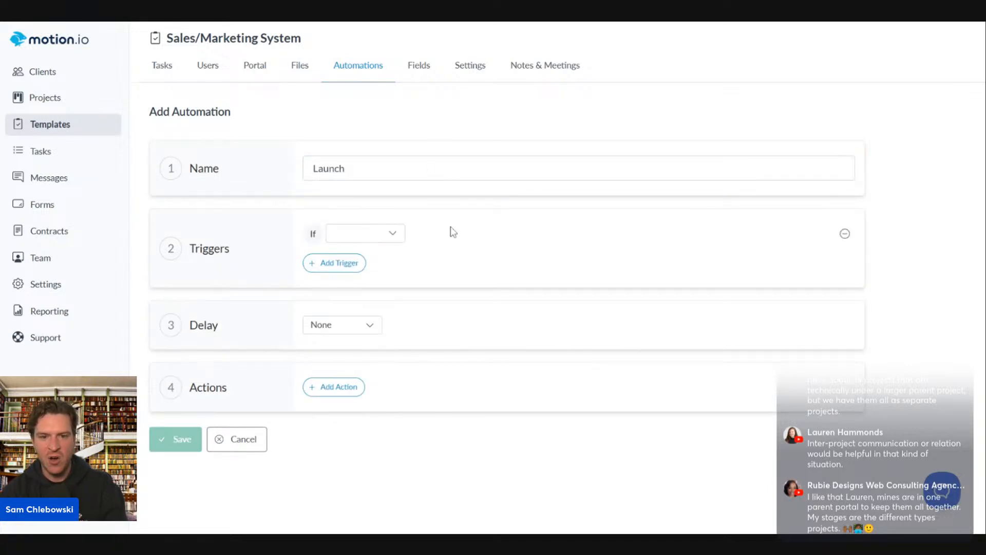
{"action": "left_click", "coordinate": [365, 234]}
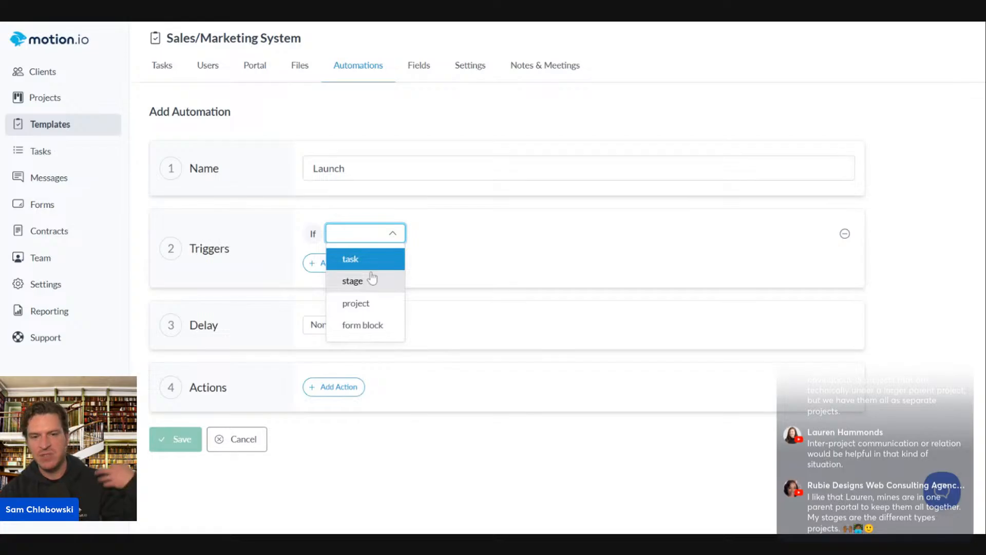
{"action": "left_click", "coordinate": [348, 259]}
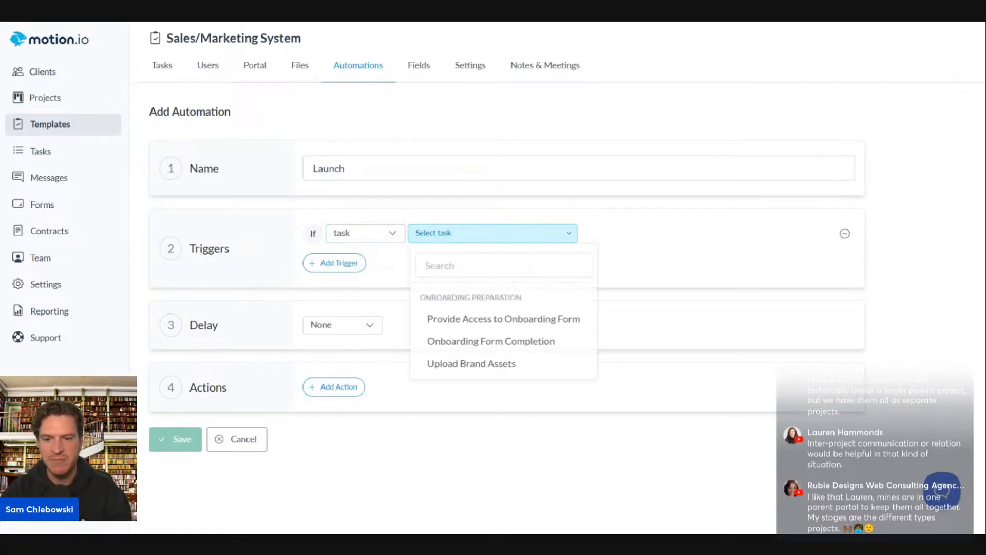
{"action": "left_click", "coordinate": [671, 240]}
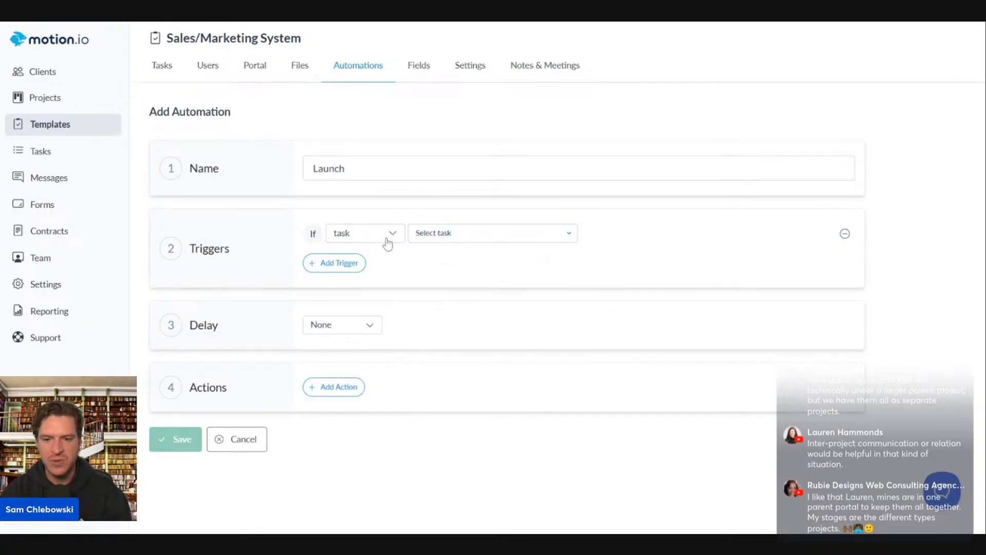
{"action": "left_click", "coordinate": [388, 241]}
{"action": "left_click", "coordinate": [352, 281]}
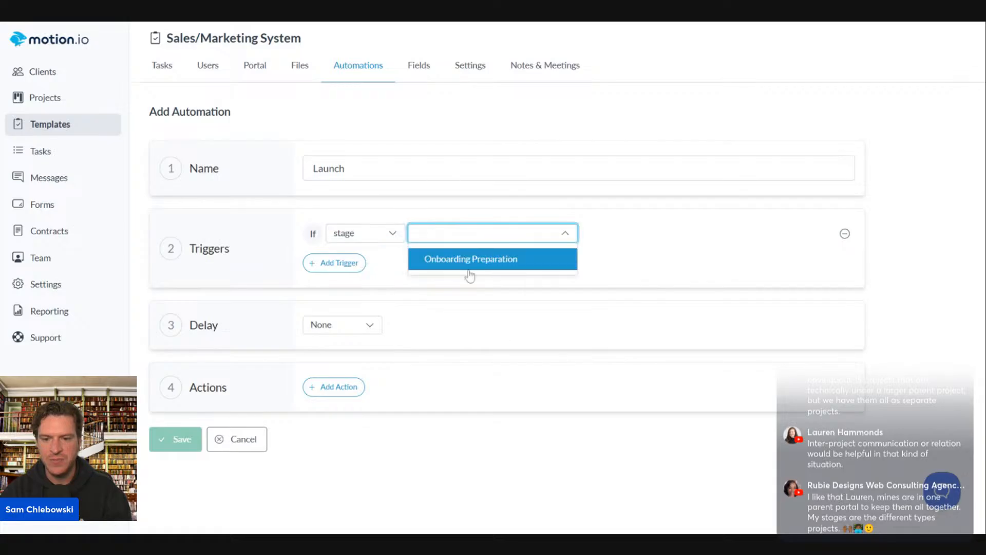
{"action": "left_click", "coordinate": [470, 259]}
{"action": "left_click", "coordinate": [659, 238]}
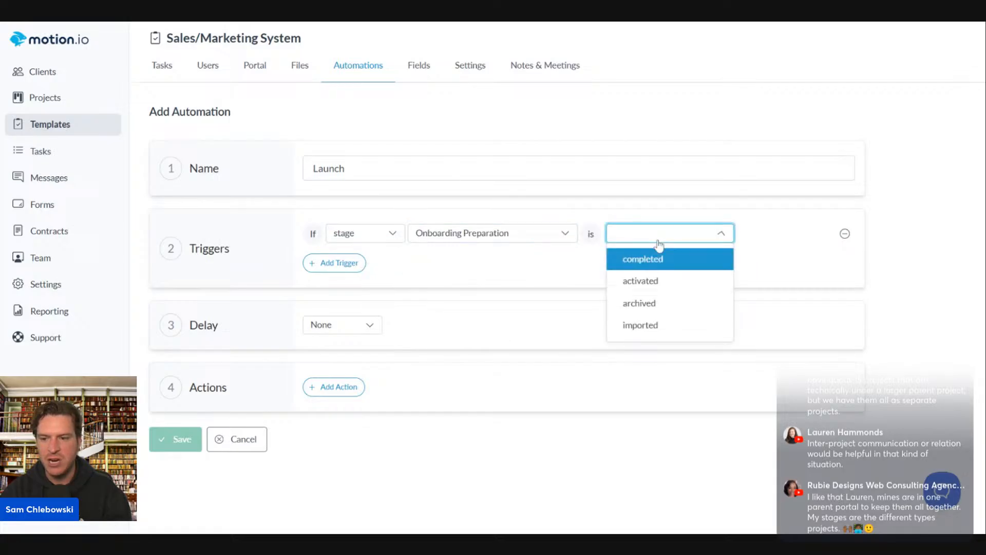
{"action": "left_click", "coordinate": [641, 271]}
Add a send-email action to the recipient's address and save the automation
{"action": "left_click", "coordinate": [341, 387]}
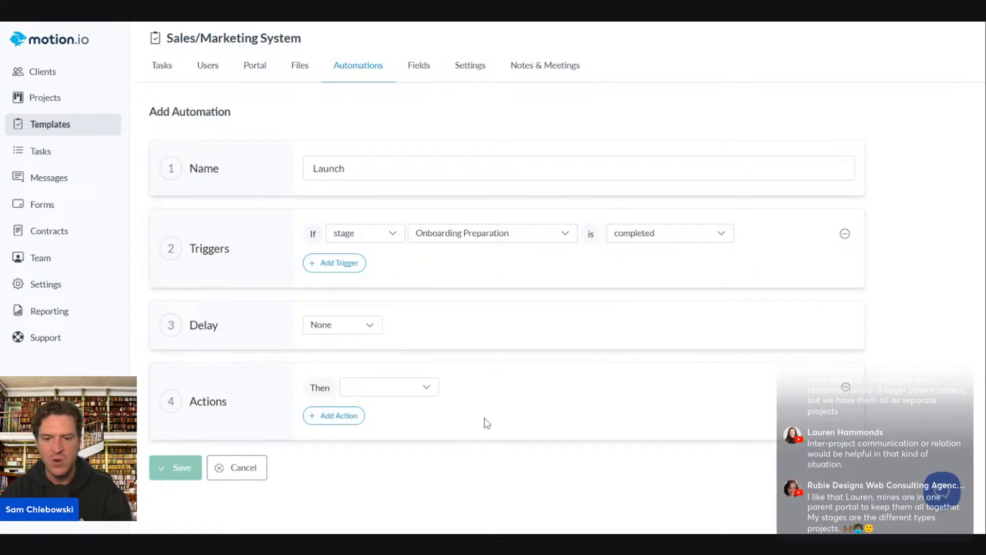
{"action": "left_click", "coordinate": [396, 392]}
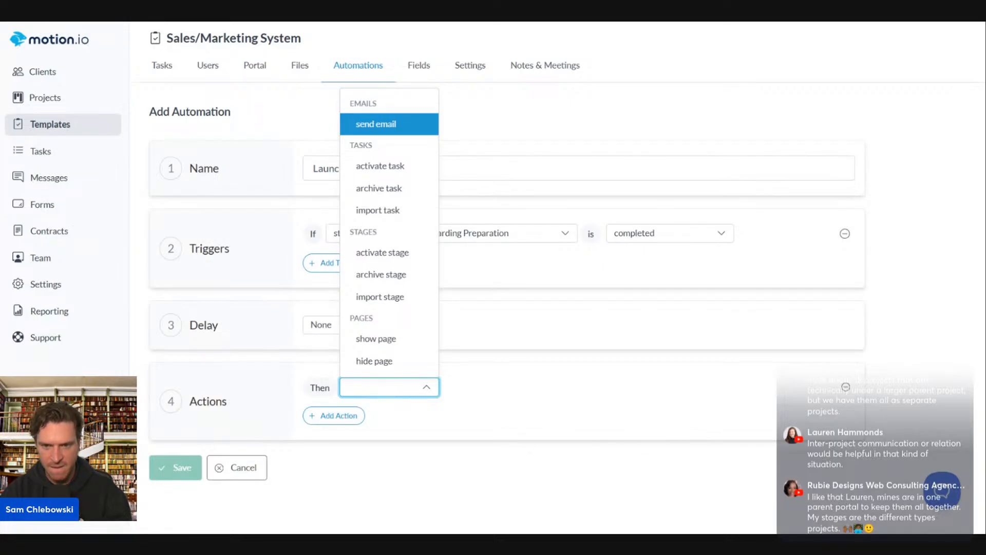
{"action": "left_click", "coordinate": [391, 124]}
{"action": "left_click", "coordinate": [514, 388]}
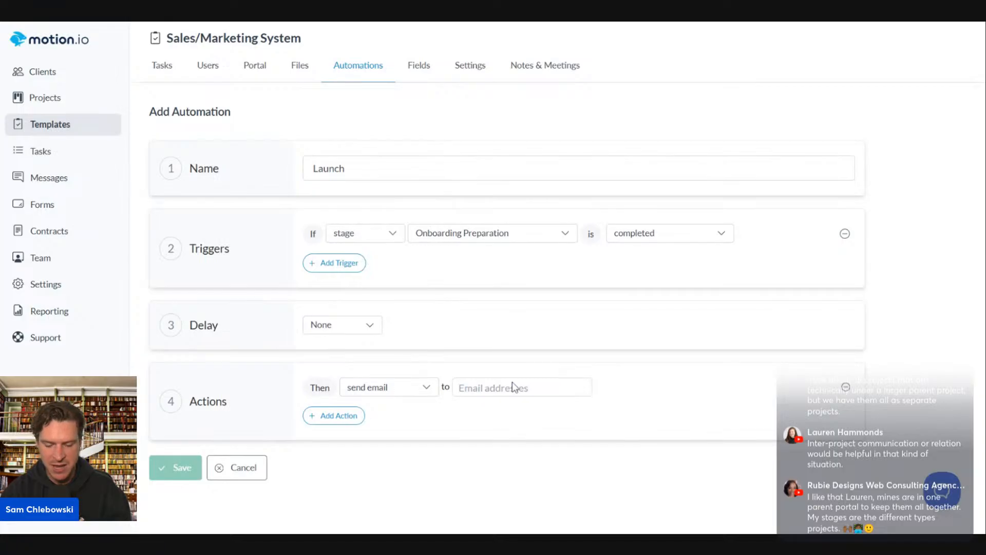
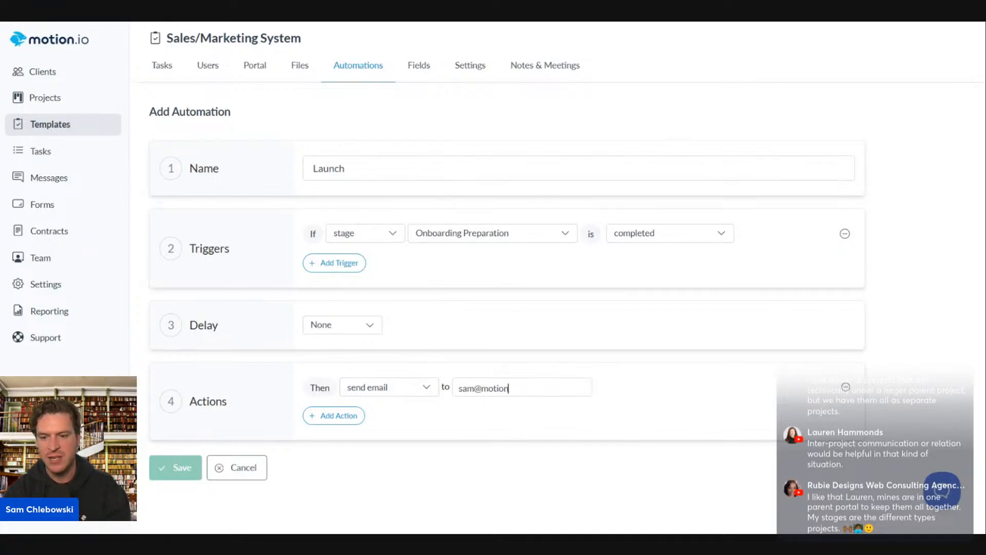
{"action": "key", "text": "Return"}
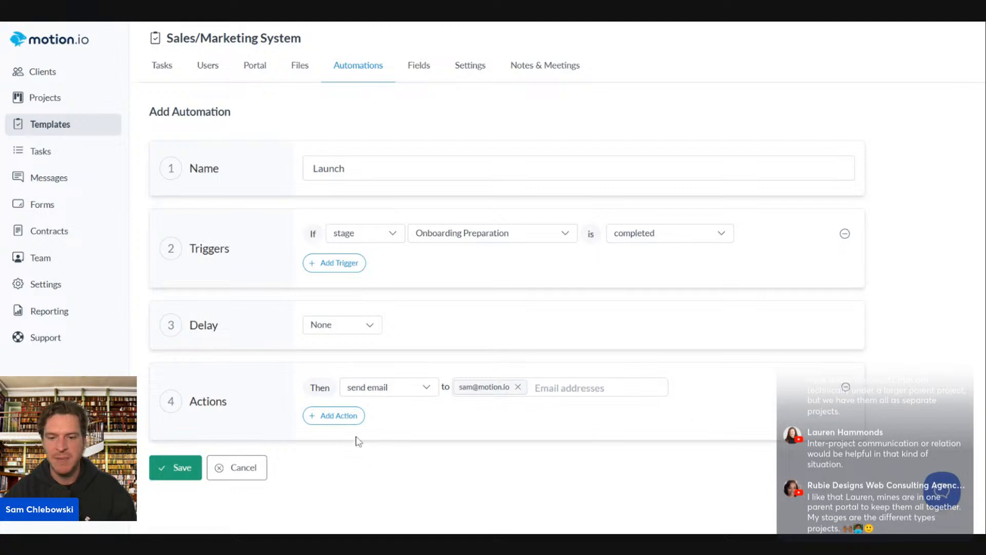
{"action": "left_click", "coordinate": [165, 468]}
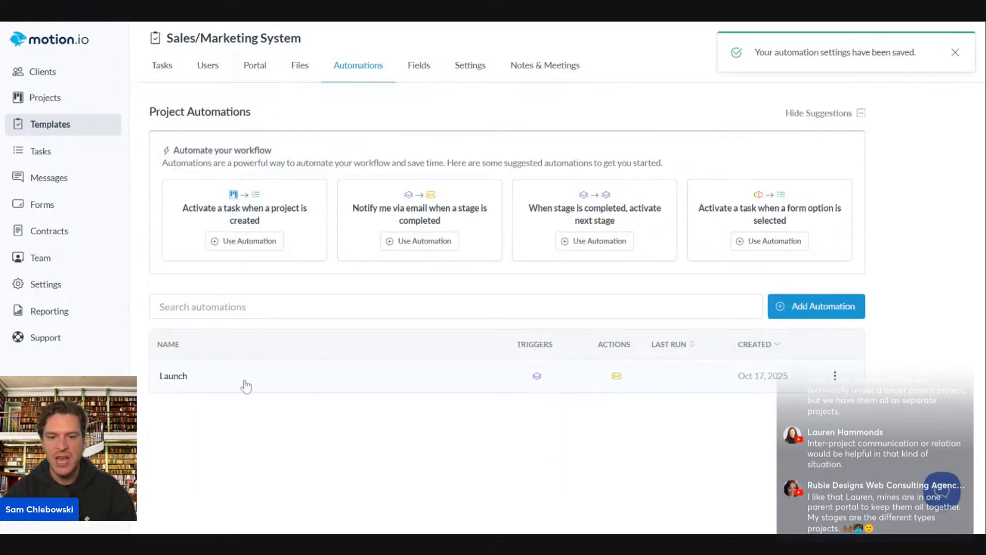
Review the Launch automation's details twice, closing them each time
{"action": "left_click", "coordinate": [259, 385]}
{"action": "left_click", "coordinate": [767, 213]}
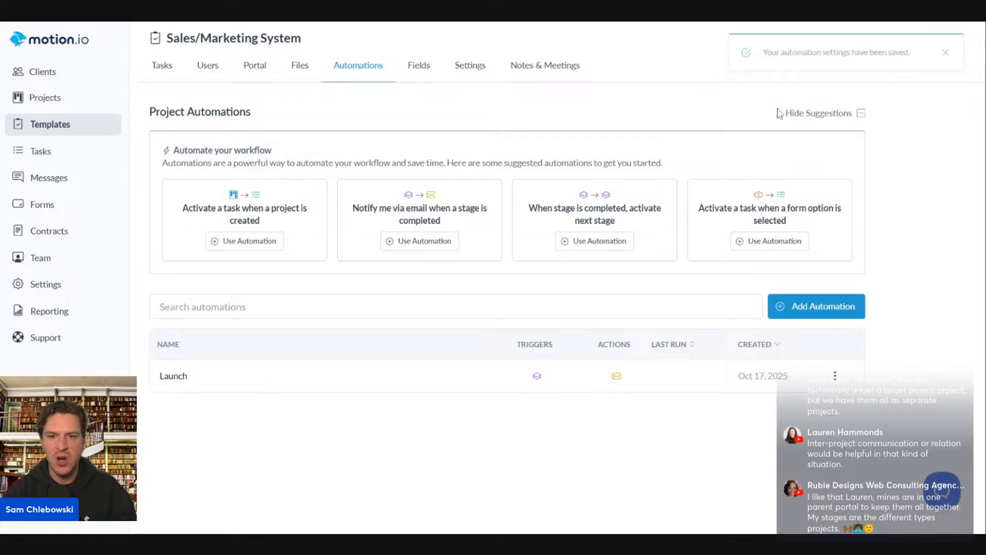
{"action": "left_click", "coordinate": [188, 375]}
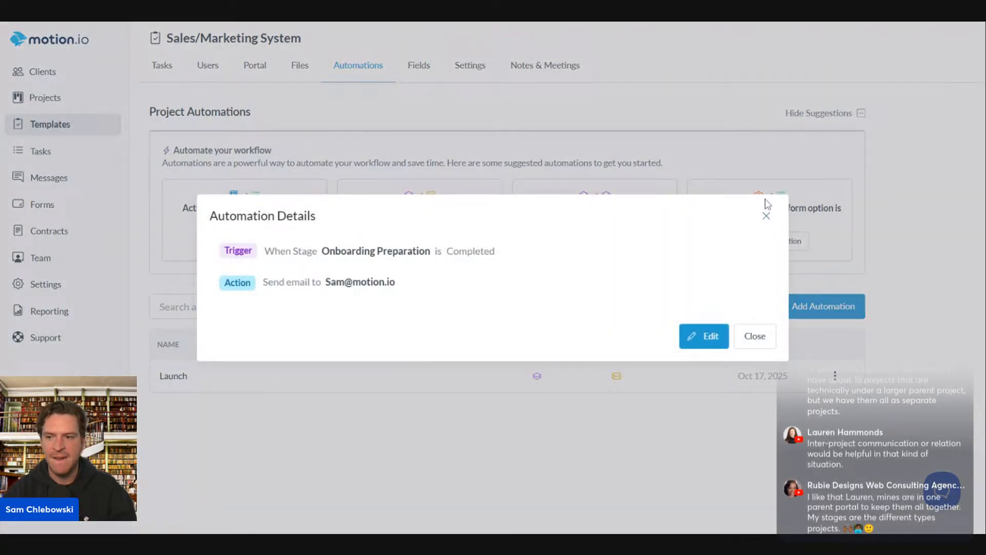
{"action": "left_click", "coordinate": [766, 215]}
{"action": "left_click", "coordinate": [833, 307]}
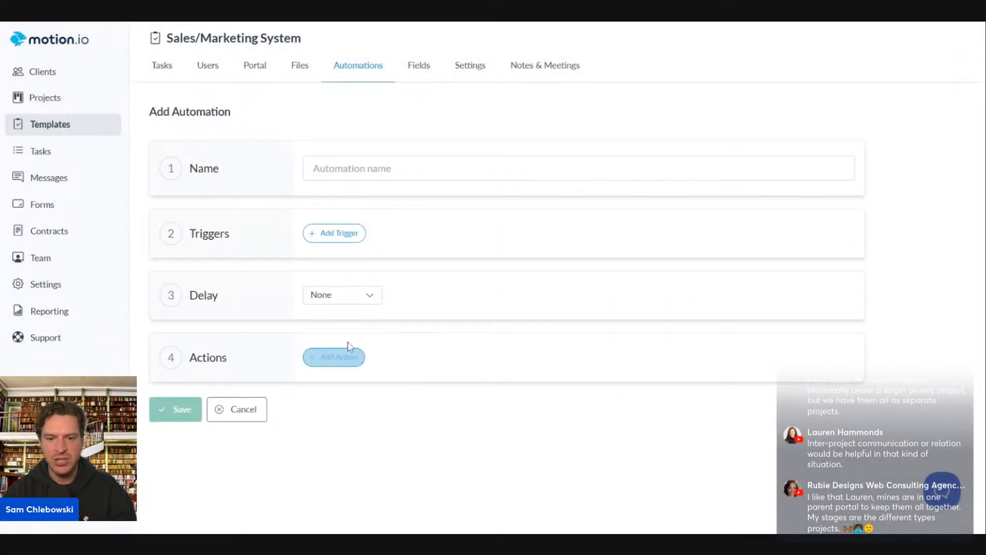
Edit the CRM Integration template and add a new automation from its Automations tab
{"action": "left_click", "coordinate": [47, 125]}
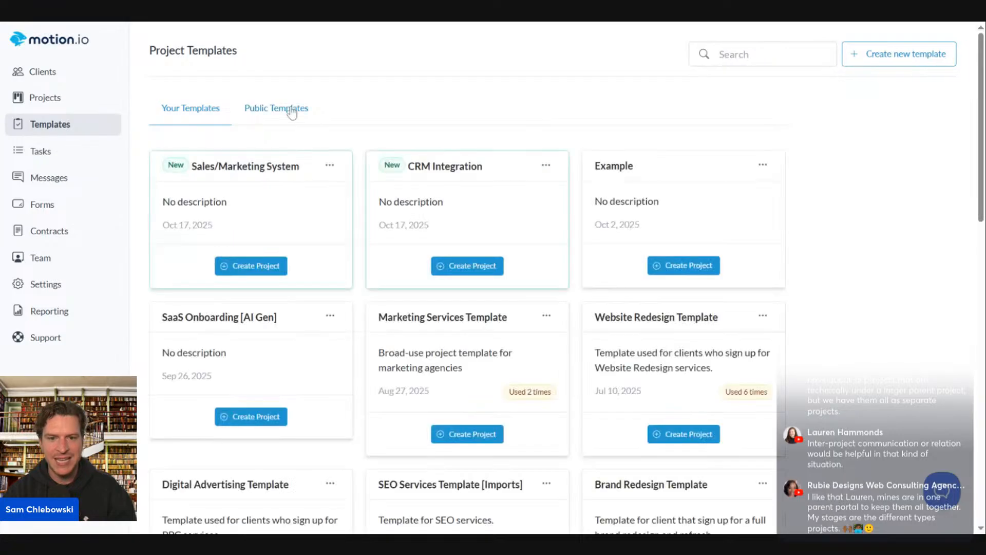
{"action": "left_click", "coordinate": [292, 112]}
{"action": "left_click", "coordinate": [222, 119]}
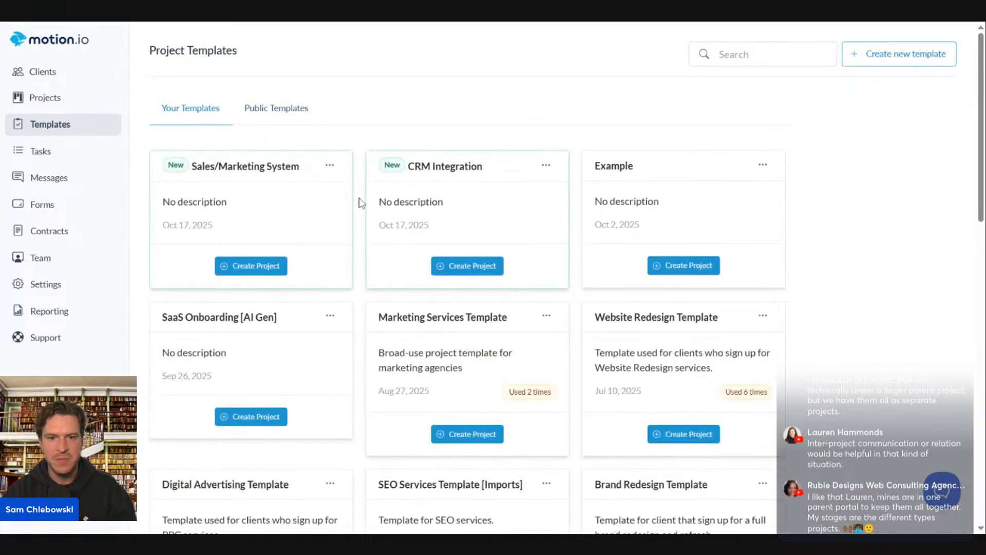
{"action": "left_click", "coordinate": [546, 165]}
{"action": "left_click", "coordinate": [576, 214]}
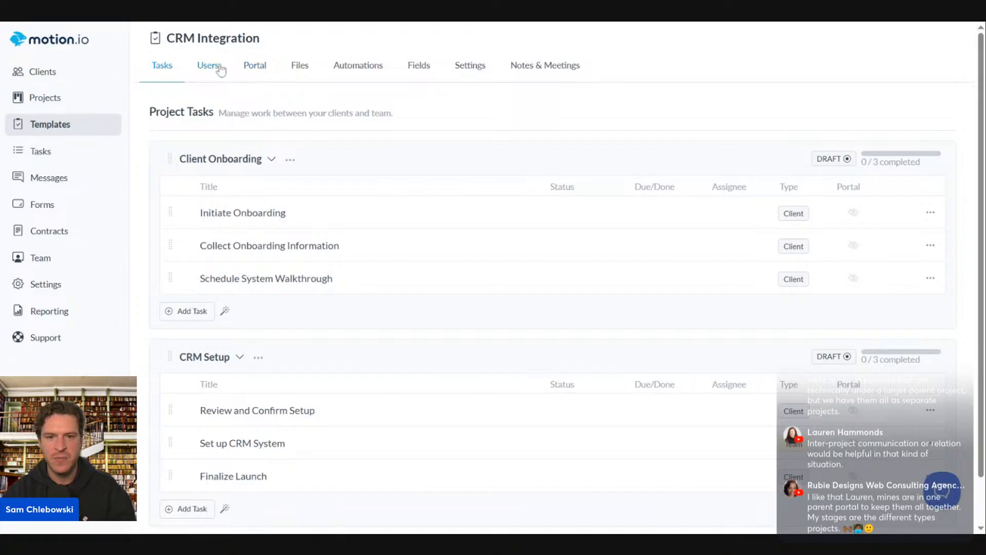
{"action": "left_click", "coordinate": [341, 65]}
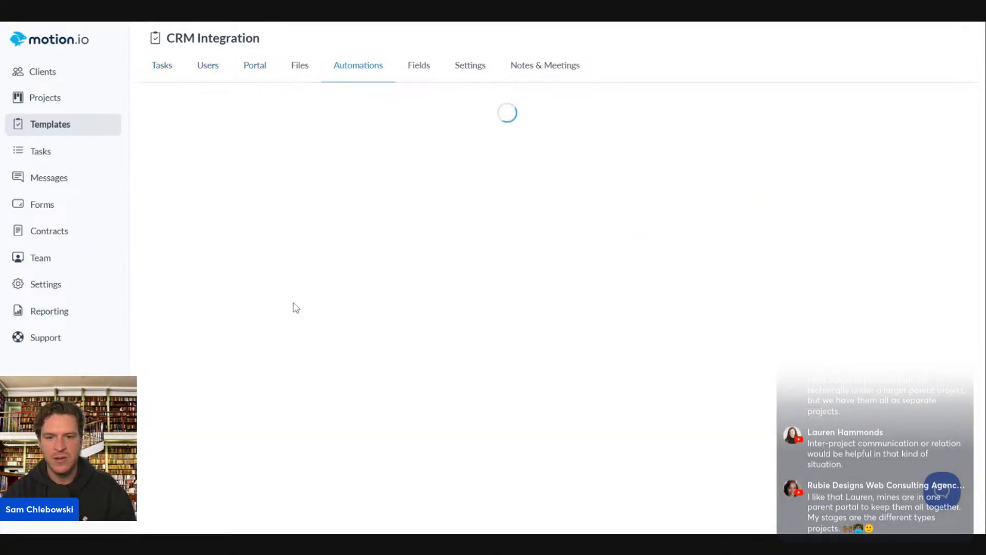
{"action": "left_click", "coordinate": [500, 409]}
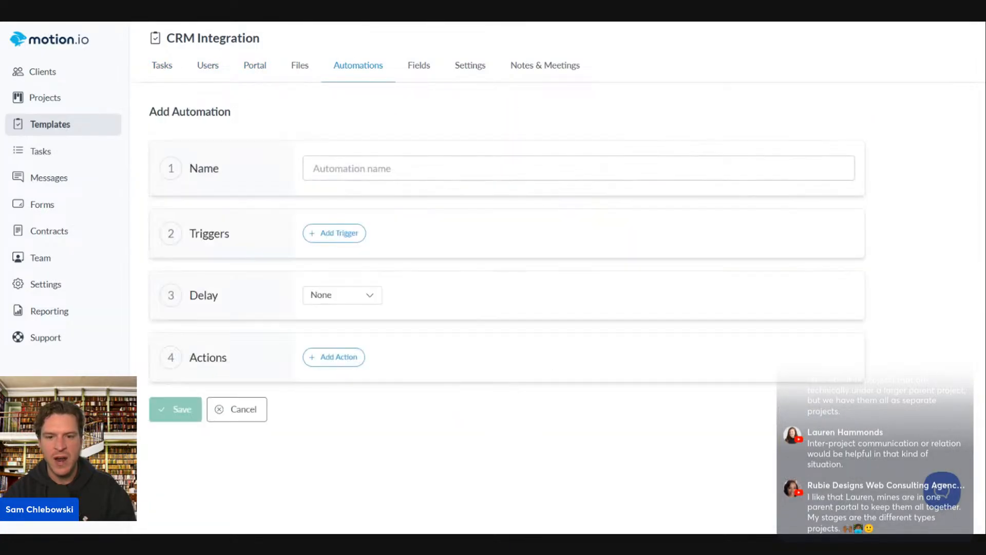
Name the automation 'If all tasks completed > archive' with trigger: stage Client Onboarding is completed
{"action": "left_click", "coordinate": [378, 169]}
{"action": "type", "text": "If all tas"}
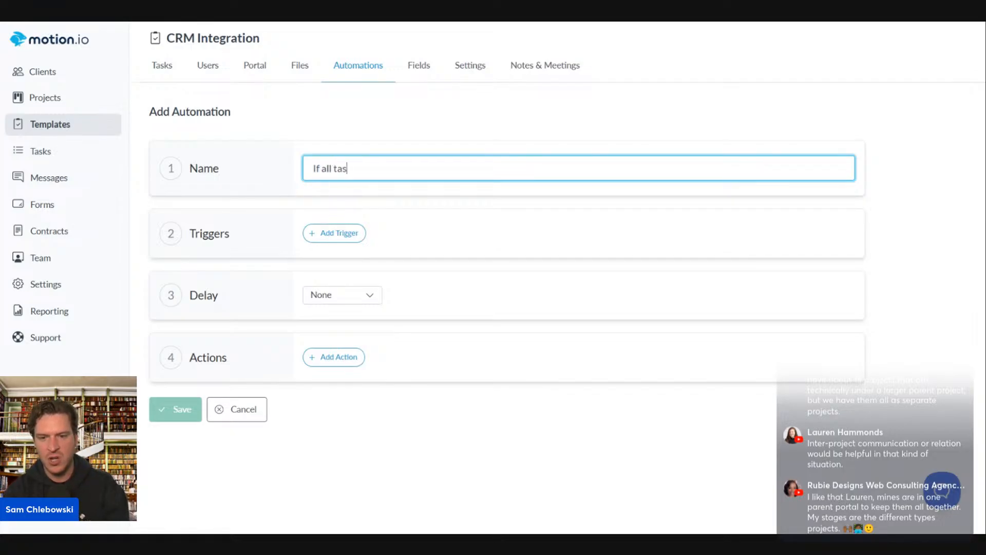
{"action": "type", "text": "ks completed > archive"}
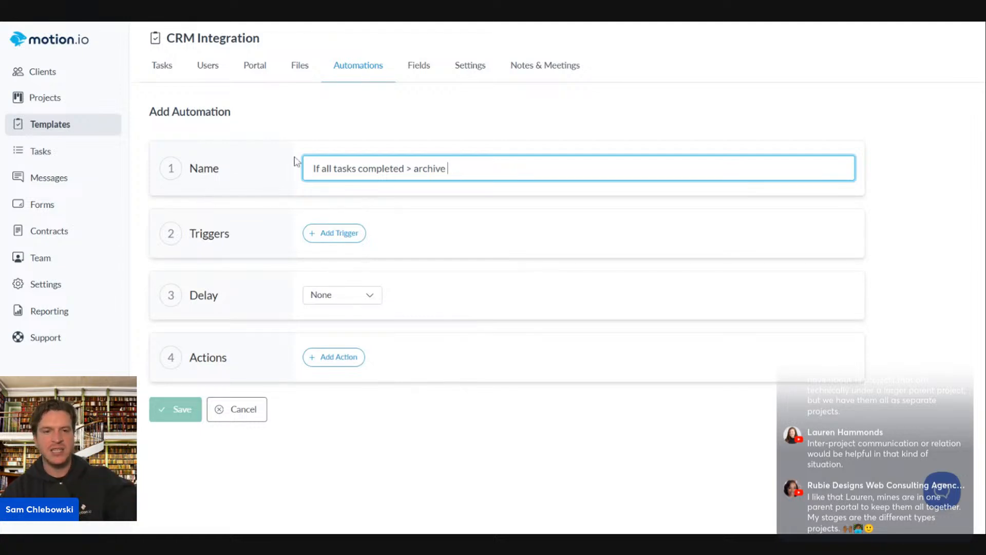
{"action": "left_click", "coordinate": [346, 248]}
{"action": "left_click", "coordinate": [343, 236]}
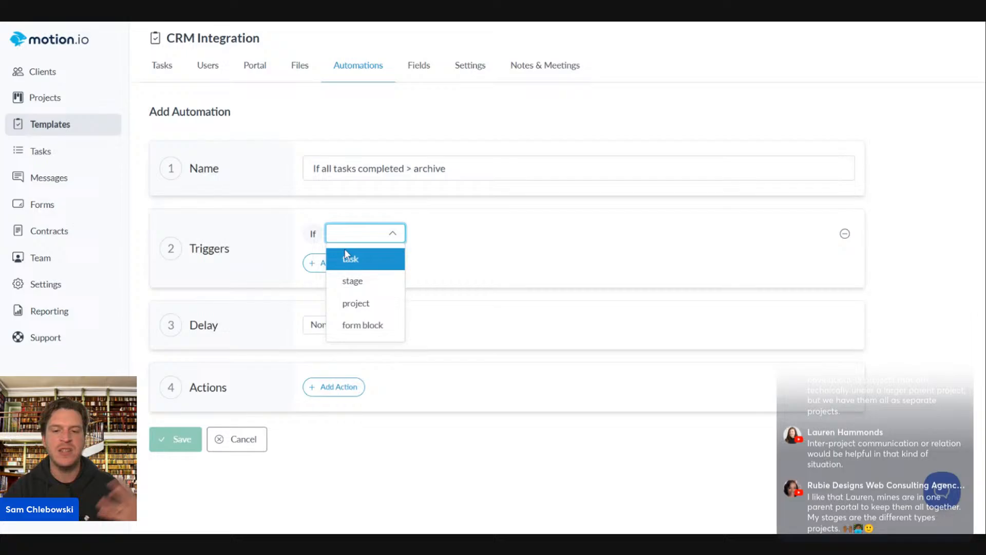
{"action": "left_click", "coordinate": [353, 281]}
{"action": "left_click", "coordinate": [488, 235]}
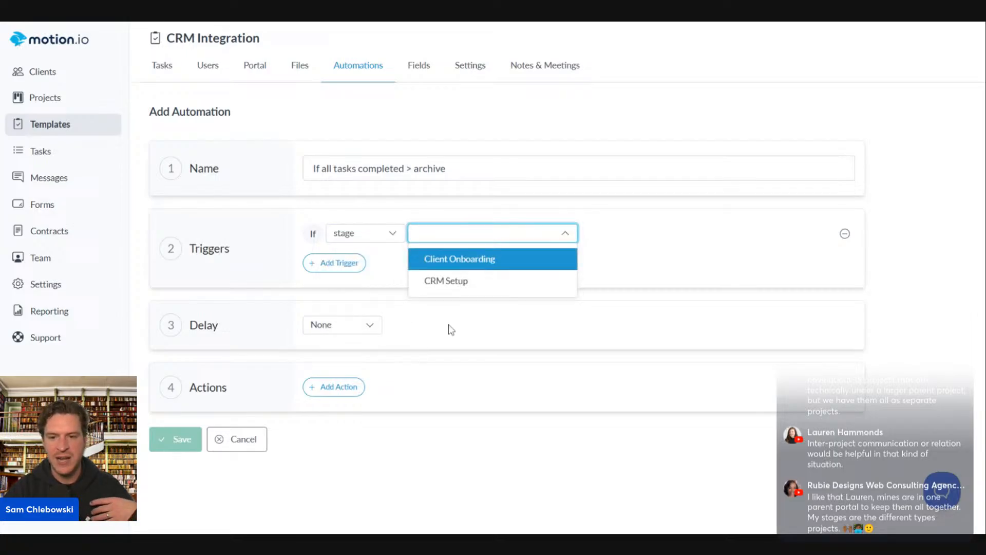
{"action": "left_click", "coordinate": [462, 263]}
{"action": "left_click", "coordinate": [356, 263]}
{"action": "left_click", "coordinate": [675, 234]}
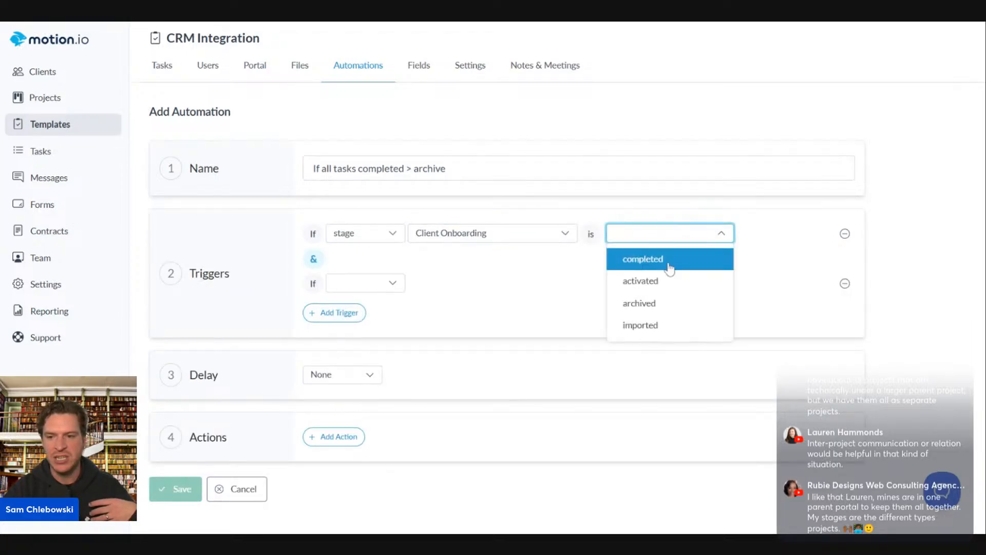
{"action": "left_click", "coordinate": [668, 265]}
Set the second trigger to stage Client Onboarding is completed
{"action": "left_click", "coordinate": [359, 283]}
{"action": "left_click", "coordinate": [352, 329]}
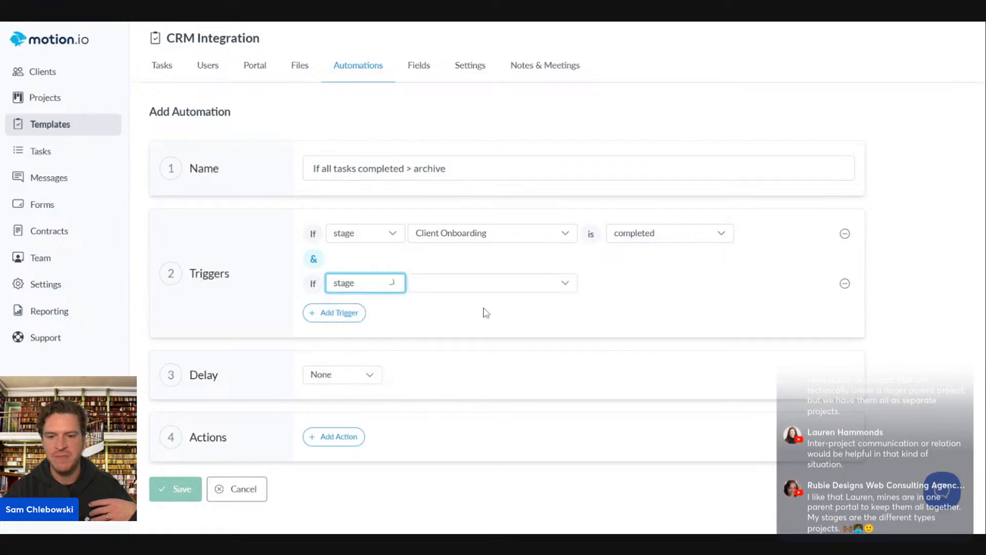
{"action": "left_click", "coordinate": [520, 287]}
{"action": "left_click", "coordinate": [501, 309]}
{"action": "left_click", "coordinate": [649, 286]}
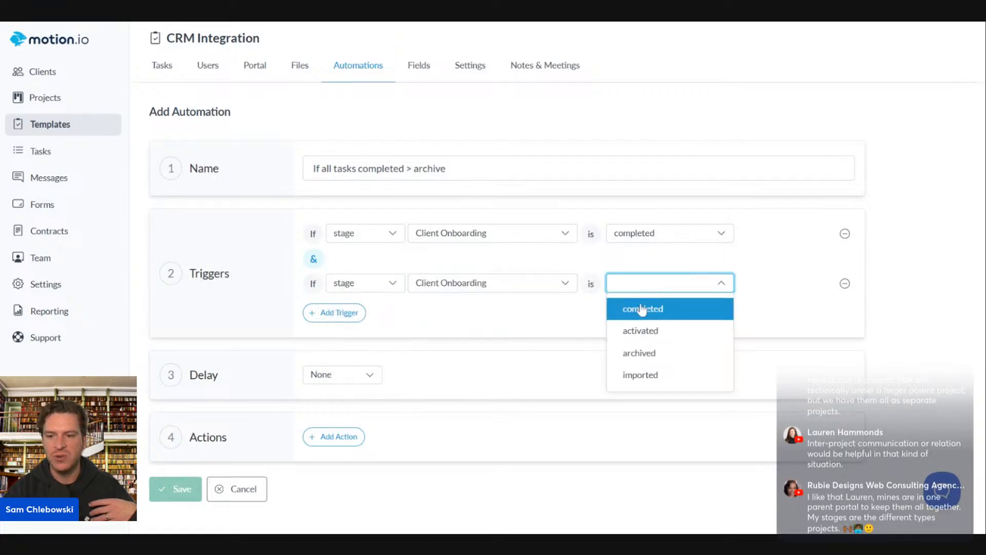
{"action": "left_click", "coordinate": [642, 309]}
Add two actions that each archive the Client Onboarding stage
{"action": "left_click", "coordinate": [332, 437]}
{"action": "left_click", "coordinate": [400, 438]}
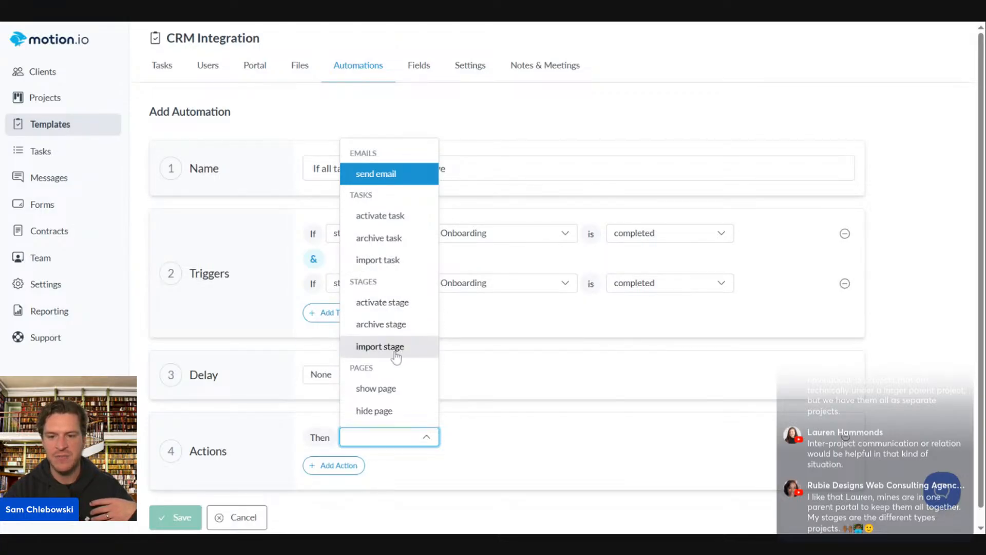
{"action": "left_click", "coordinate": [380, 324]}
{"action": "left_click", "coordinate": [482, 439]}
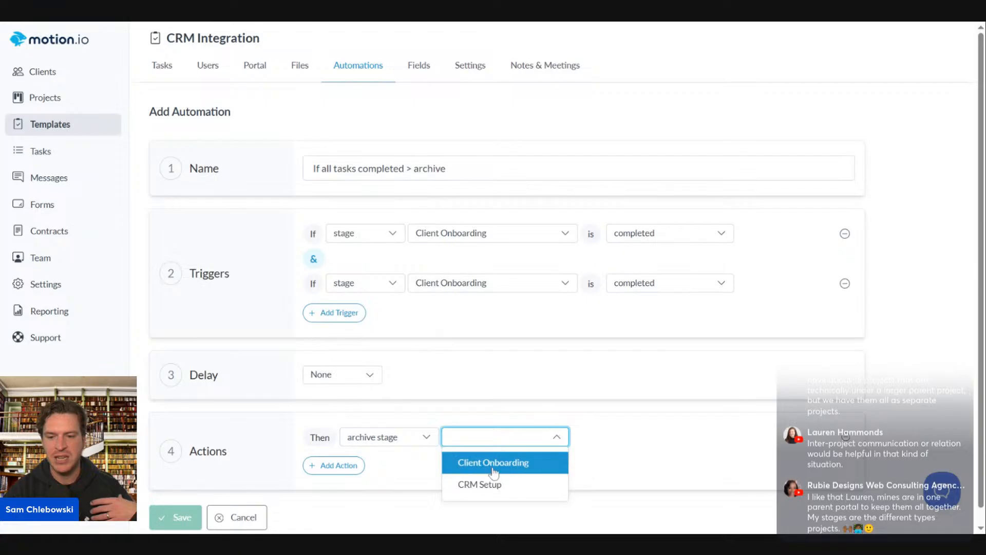
{"action": "left_click", "coordinate": [494, 464]}
{"action": "left_click", "coordinate": [345, 465]}
{"action": "left_click", "coordinate": [408, 486]}
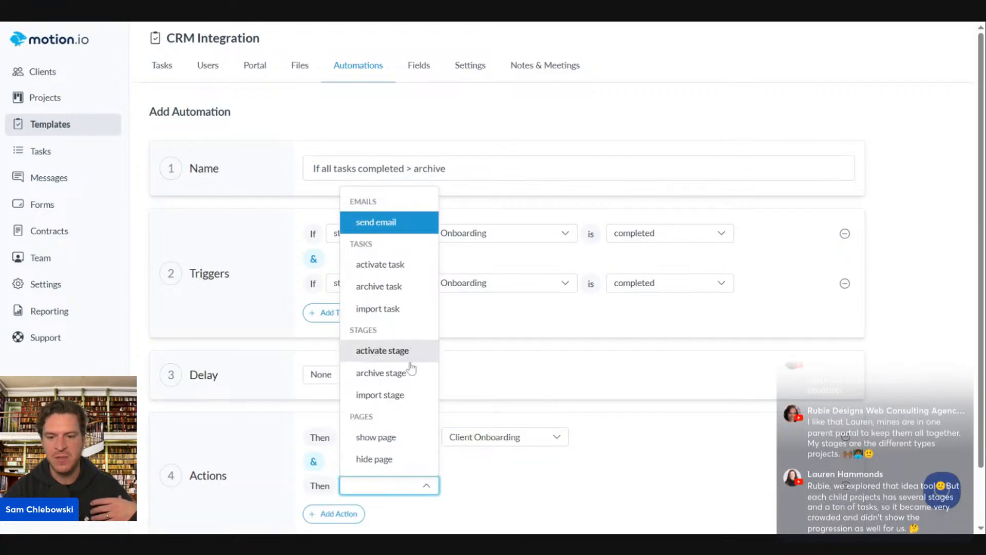
{"action": "left_click", "coordinate": [414, 375]}
{"action": "left_click", "coordinate": [504, 486]}
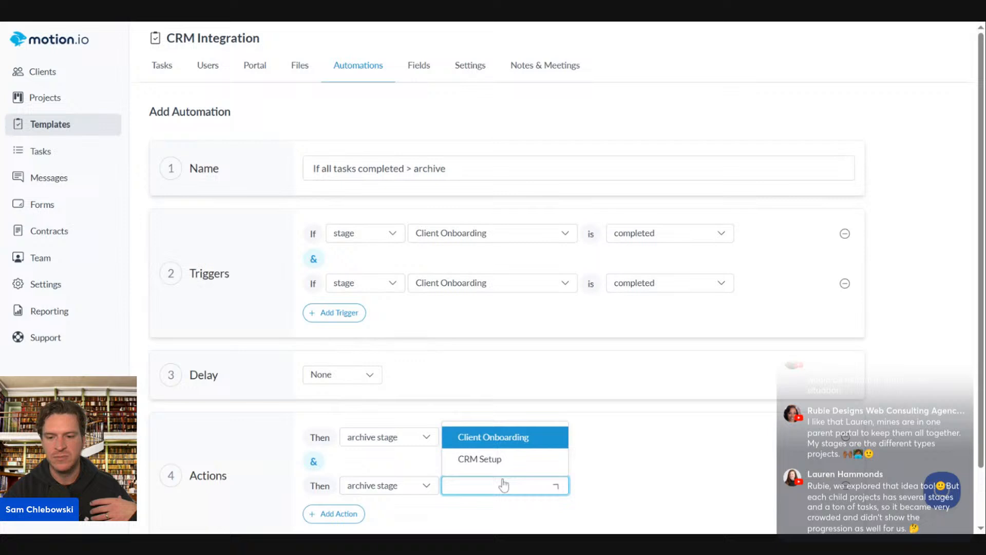
{"action": "left_click", "coordinate": [486, 442]}
Save the automation and return to the project templates list
{"action": "scroll", "coordinate": [203, 488], "scroll_direction": "down", "scroll_amount": 2}
{"action": "left_click", "coordinate": [175, 502]}
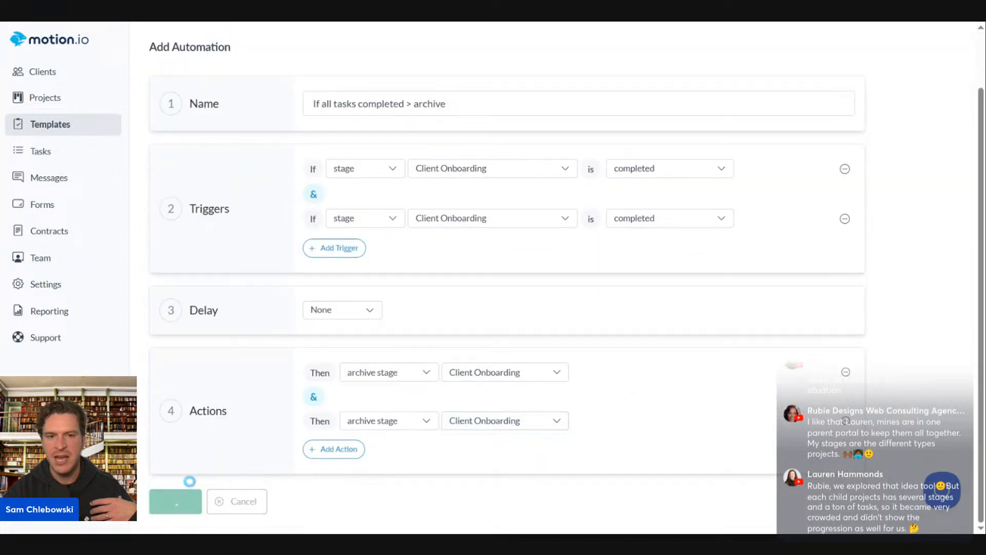
{"action": "left_click", "coordinate": [50, 124]}
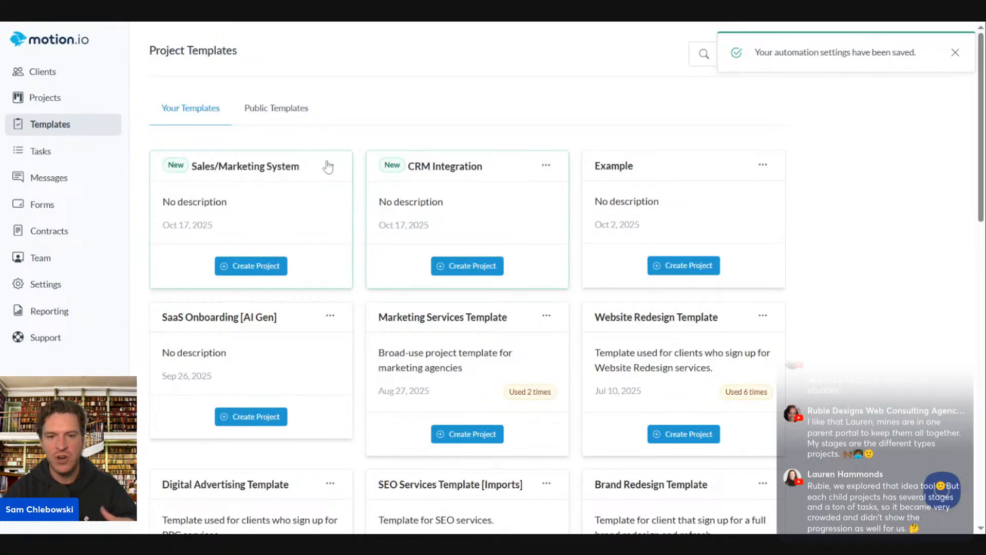
Edit the Sales/Marketing System template, check its Launch automation, and begin a new automation
{"action": "left_click", "coordinate": [328, 166]}
{"action": "left_click", "coordinate": [372, 214]}
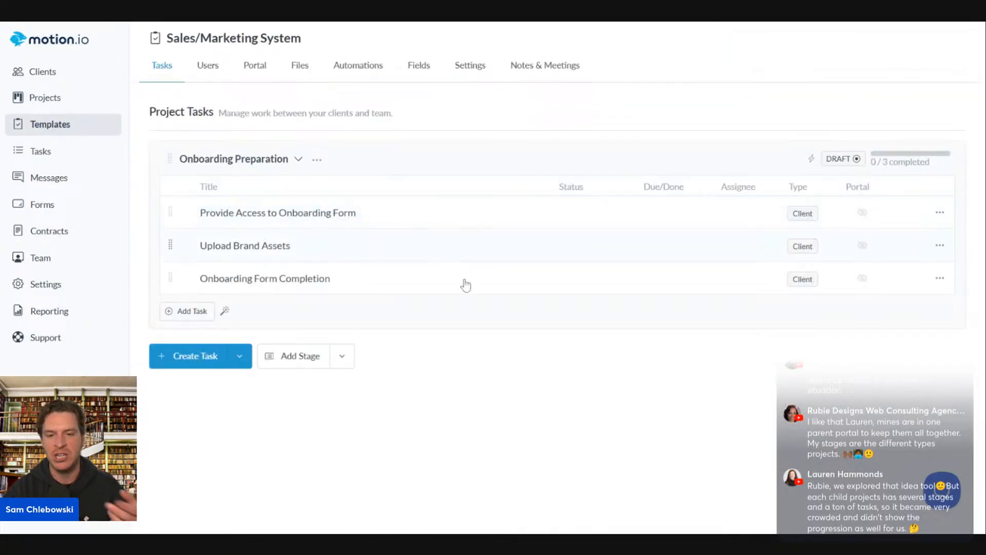
{"action": "left_click", "coordinate": [360, 72]}
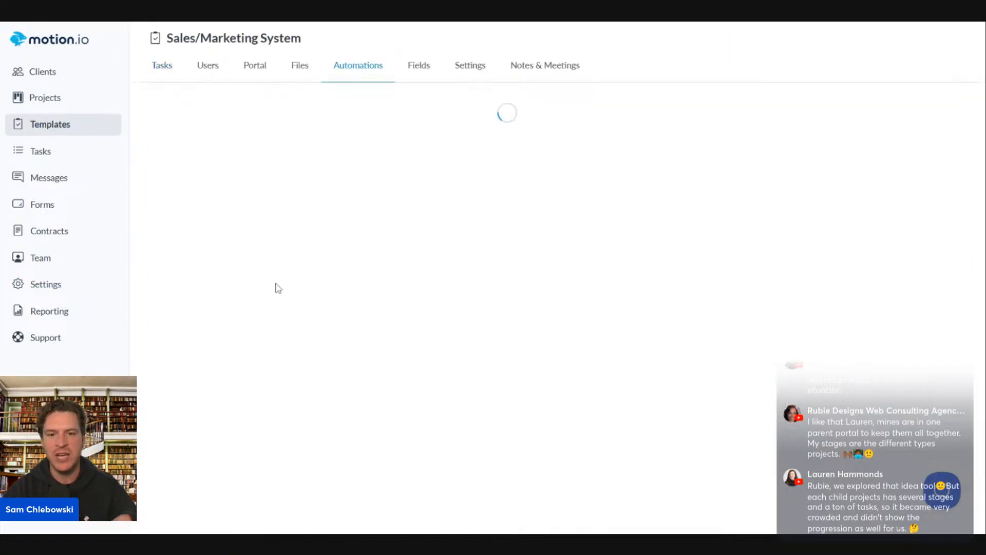
{"action": "left_click", "coordinate": [208, 236]}
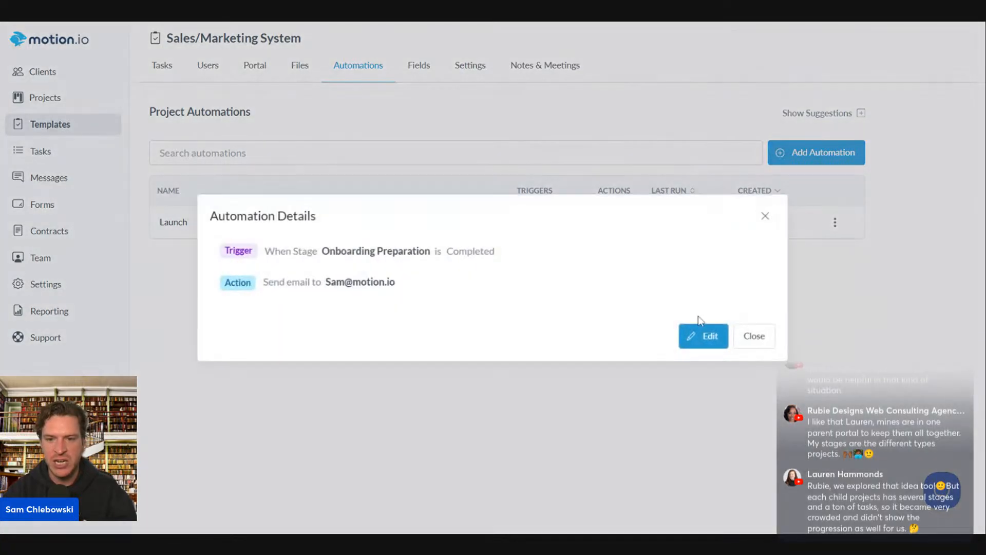
{"action": "left_click", "coordinate": [768, 218]}
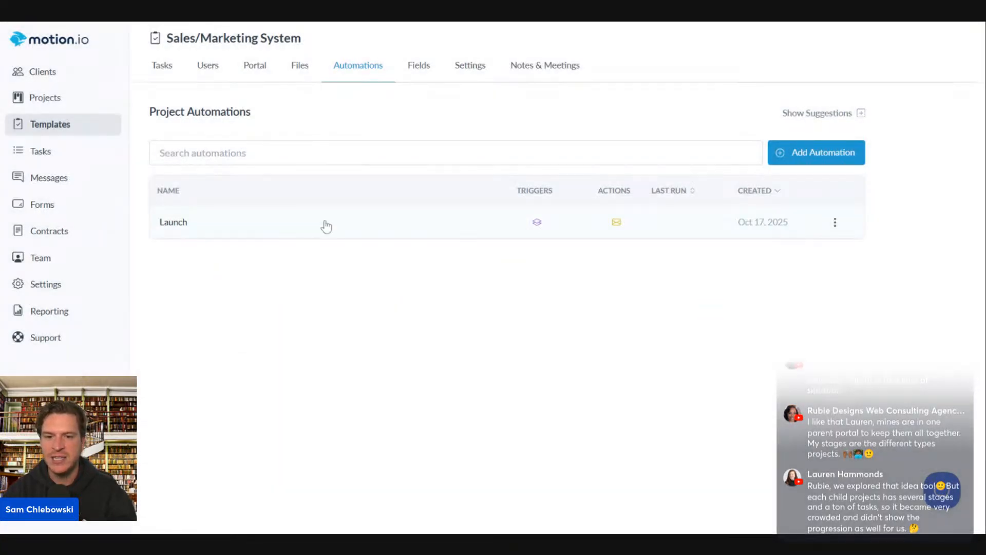
{"action": "left_click", "coordinate": [818, 152]}
{"action": "left_click", "coordinate": [314, 168]}
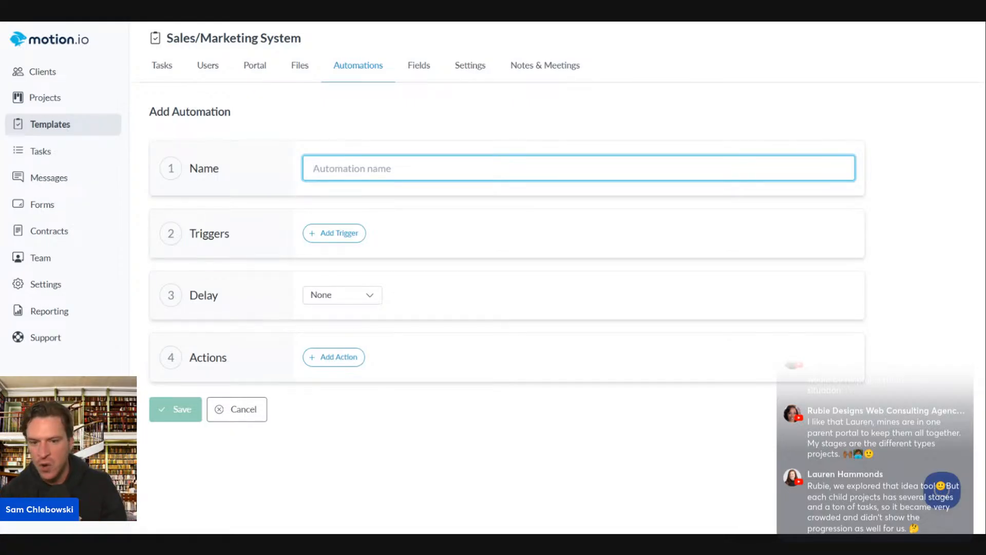
Name the automation 'Ongoing Management' and base its trigger on the Onboarding Preparation stage
{"action": "type", "text": "Ongo"}
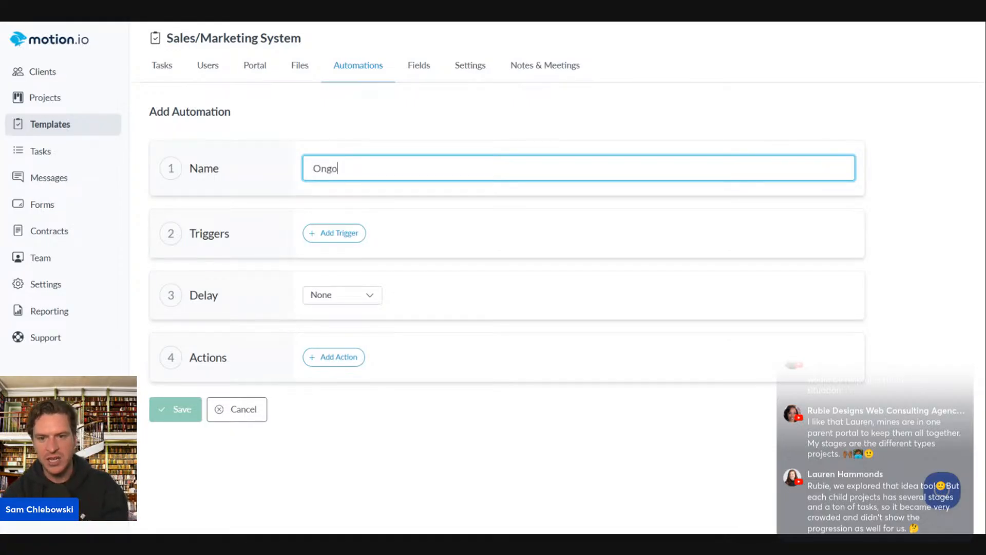
{"action": "key", "text": "BackSpace"}
{"action": "type", "text": "Ongo"}
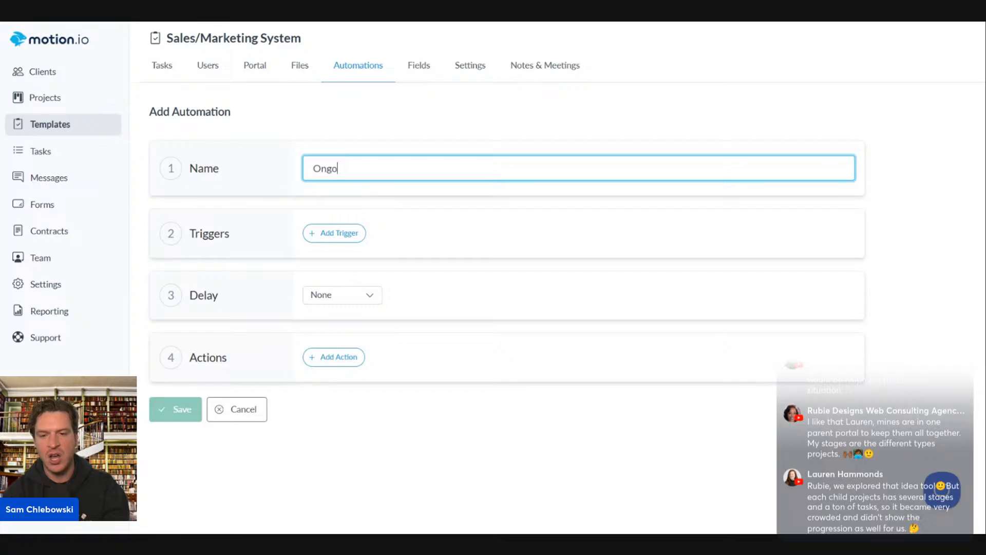
{"action": "type", "text": "ing Managemen"}
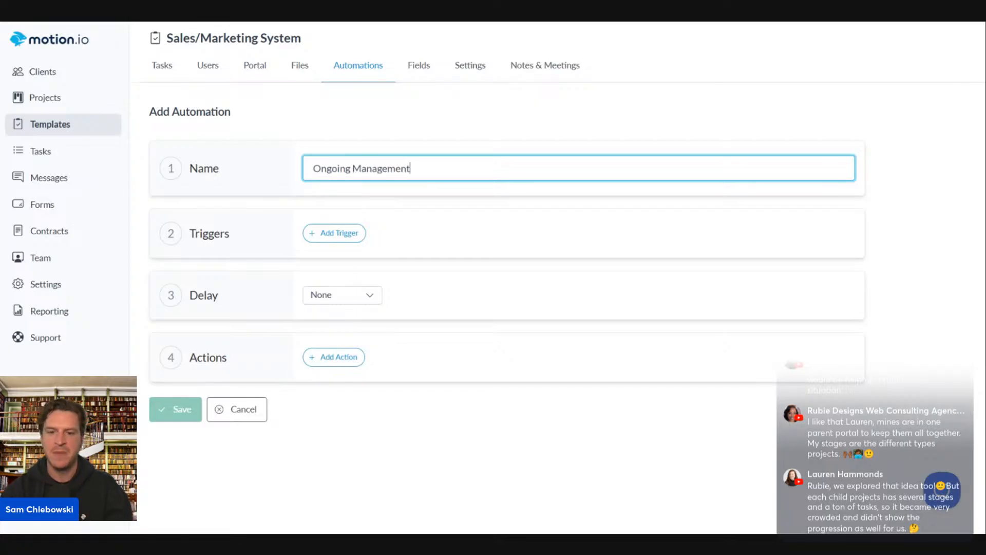
{"action": "type", "text": "t"}
{"action": "left_click", "coordinate": [336, 233]}
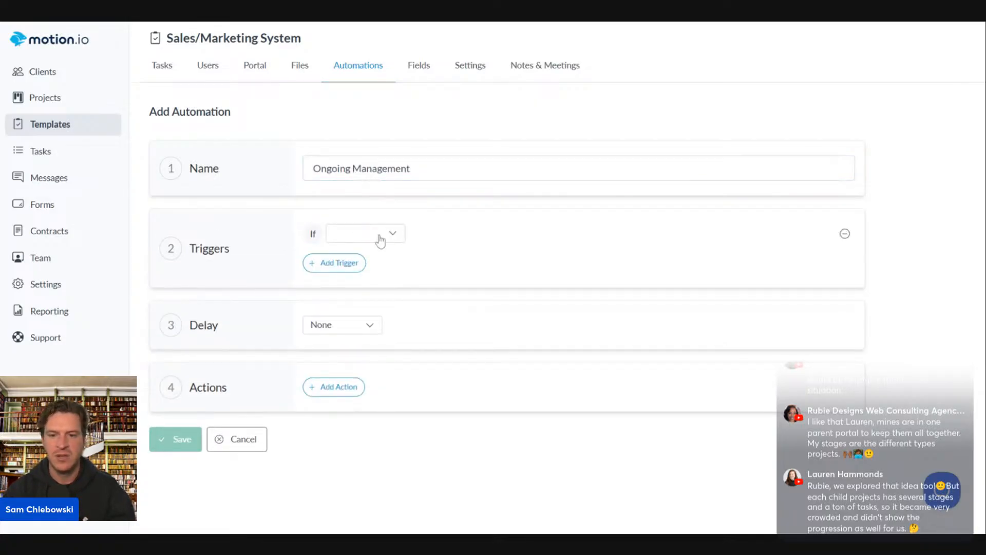
{"action": "left_click", "coordinate": [380, 241]}
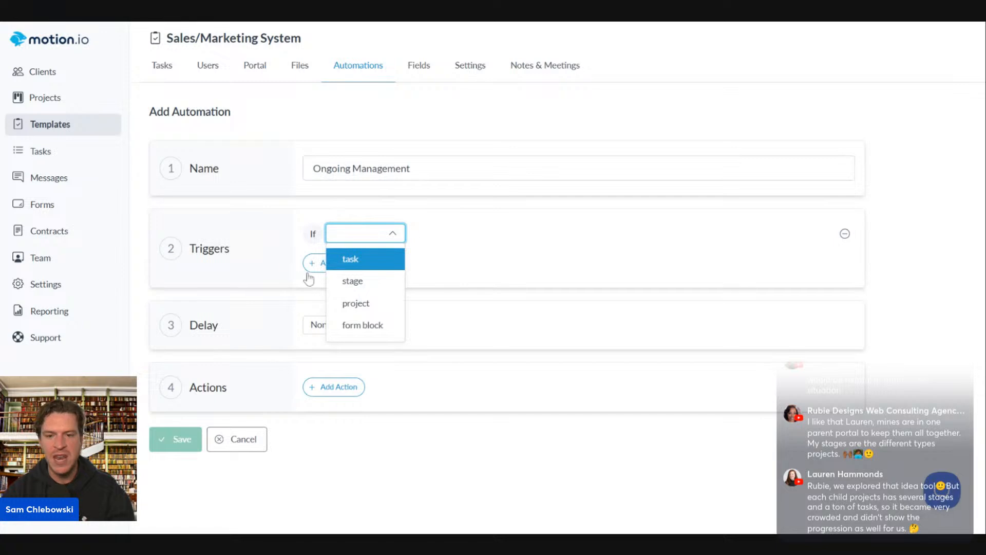
{"action": "left_click", "coordinate": [352, 281]}
{"action": "left_click", "coordinate": [481, 238]}
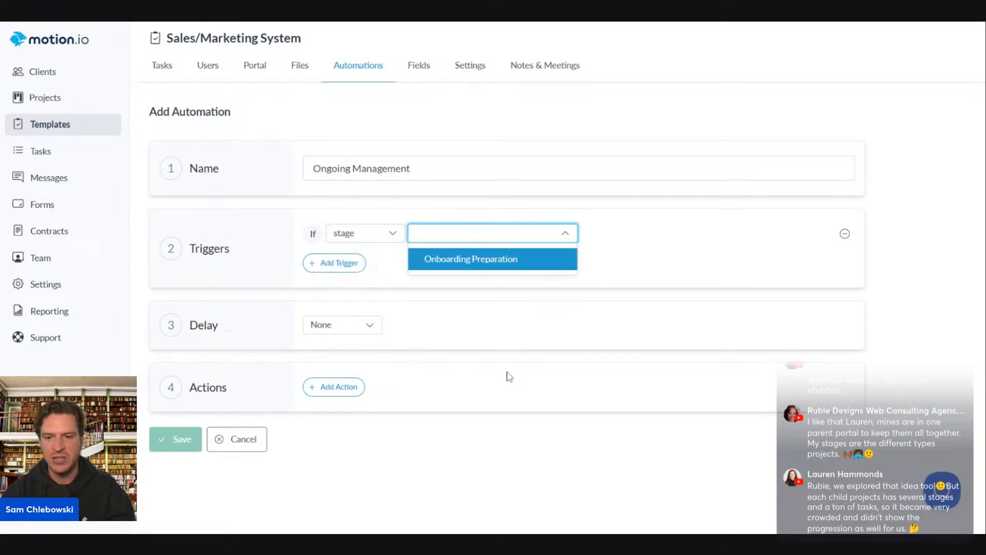
{"action": "left_click", "coordinate": [469, 259]}
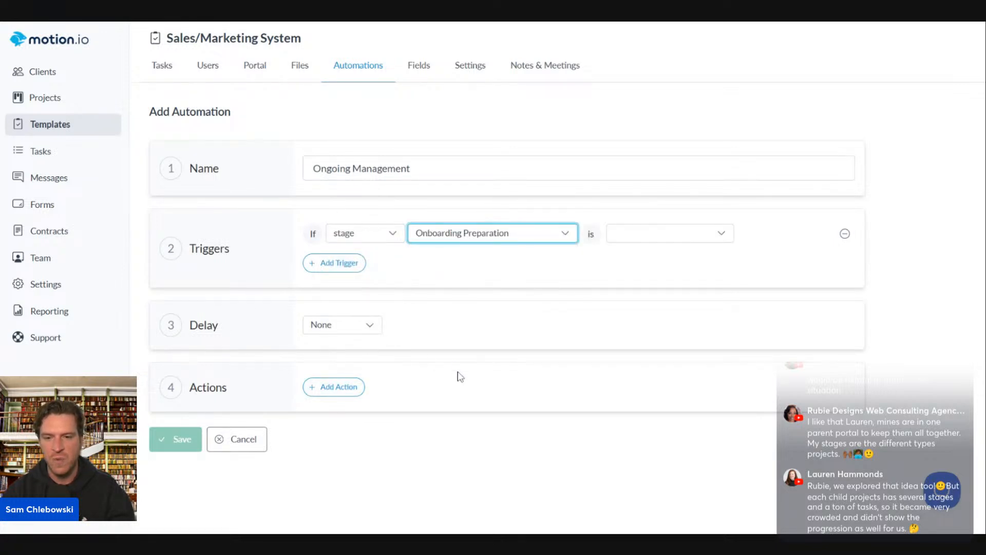
Add an action importing the Campaign Setup stage from Marketing Services Template
{"action": "left_click", "coordinate": [329, 388]}
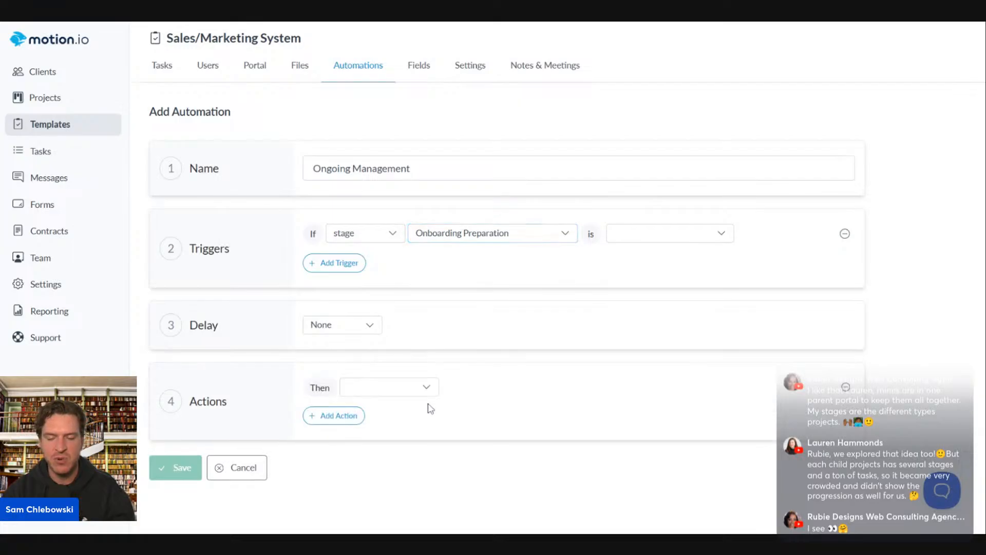
{"action": "left_click", "coordinate": [416, 391]}
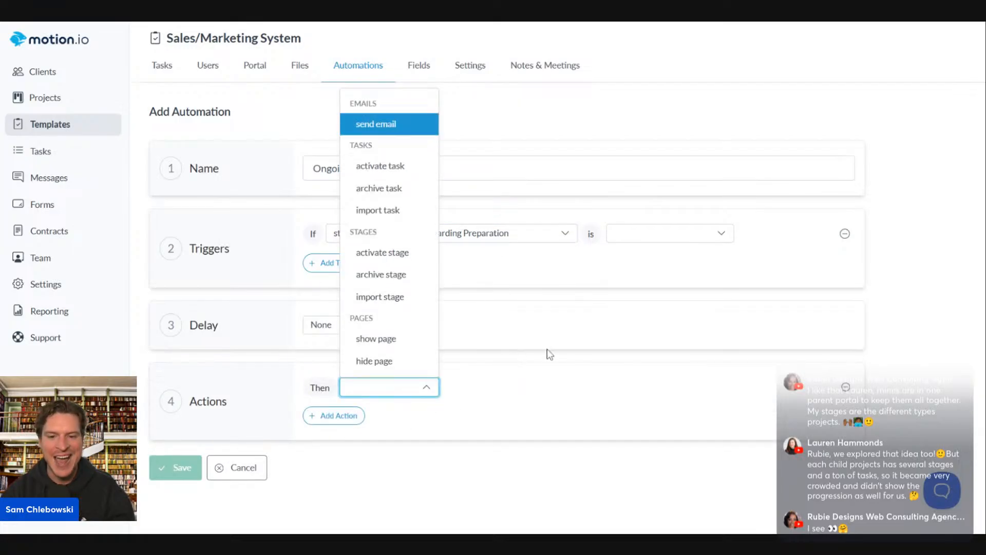
{"action": "left_click", "coordinate": [367, 296]}
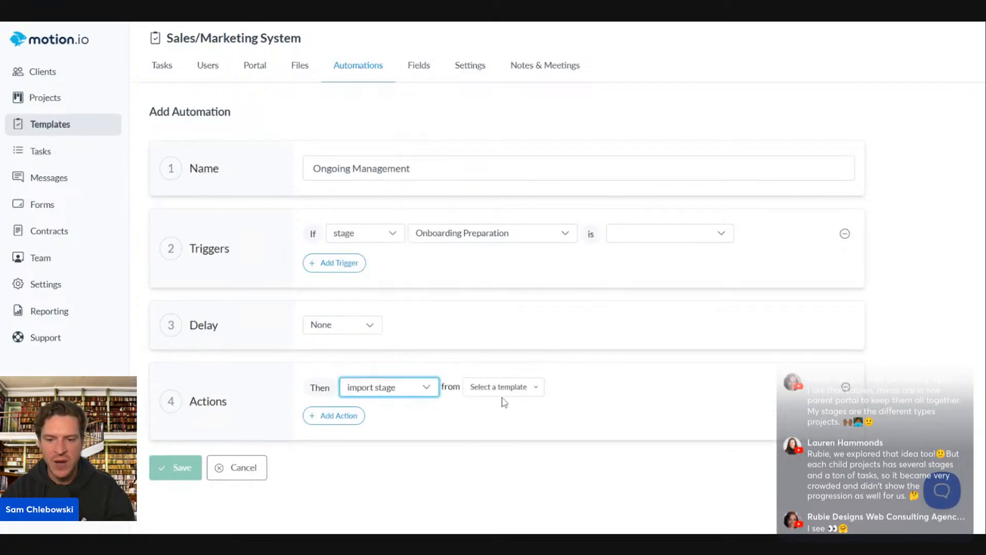
{"action": "left_click", "coordinate": [503, 389]}
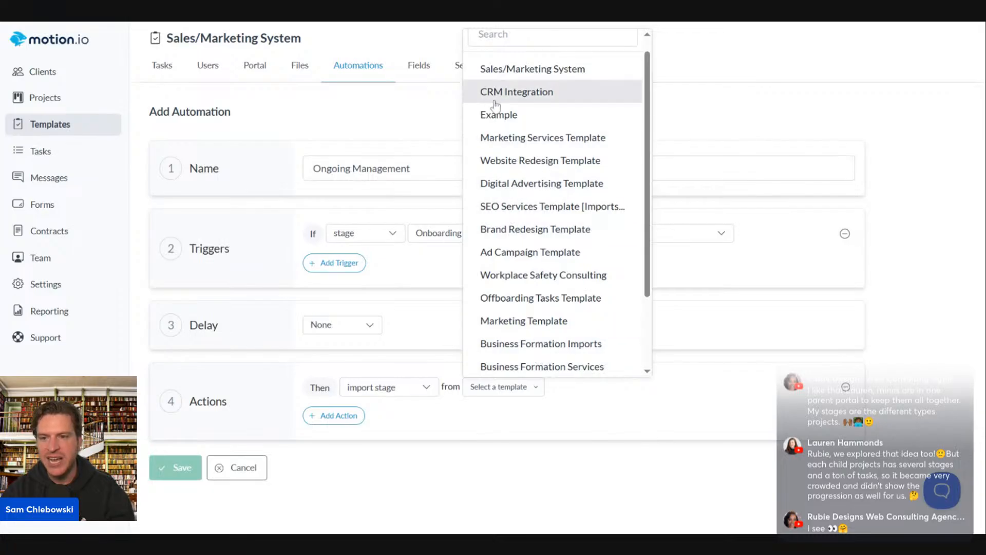
{"action": "scroll", "coordinate": [545, 309], "scroll_direction": "down", "scroll_amount": 2}
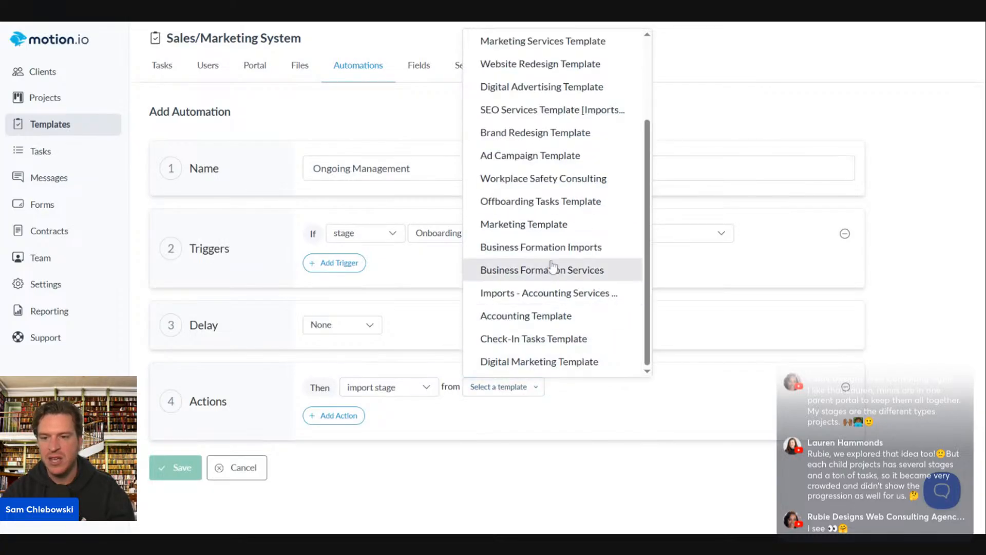
{"action": "scroll", "coordinate": [544, 308], "scroll_direction": "up", "scroll_amount": 3}
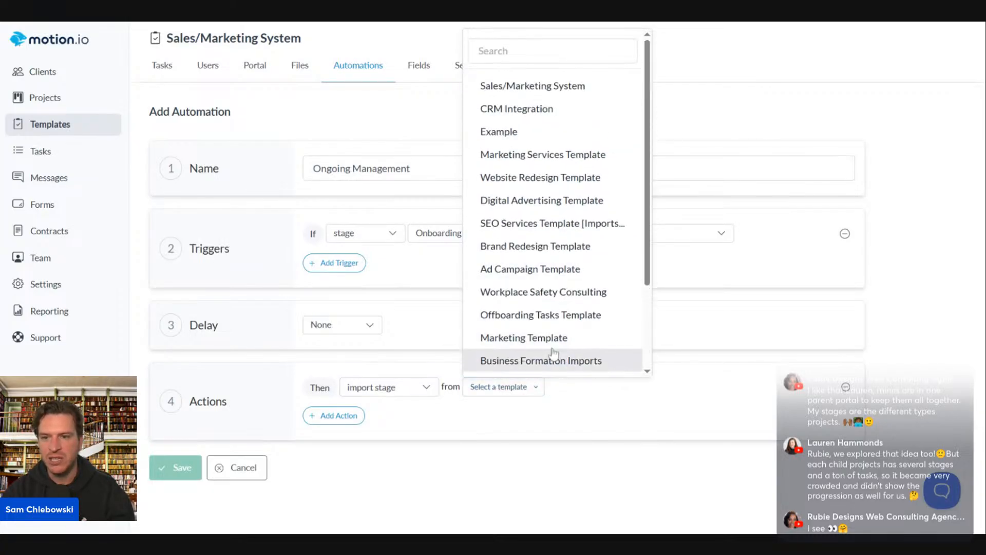
{"action": "left_click", "coordinate": [536, 161]}
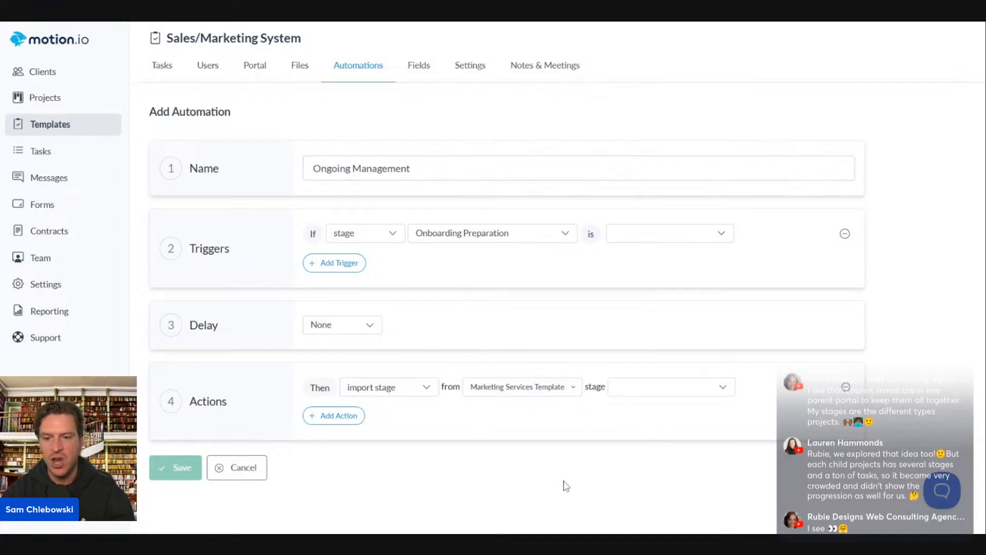
{"action": "left_click", "coordinate": [628, 392]}
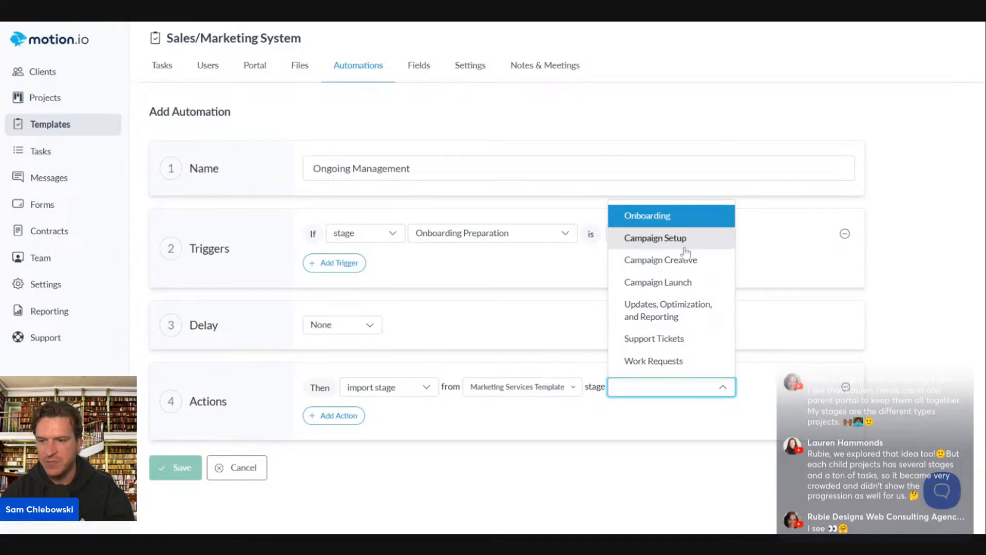
{"action": "left_click", "coordinate": [655, 238]}
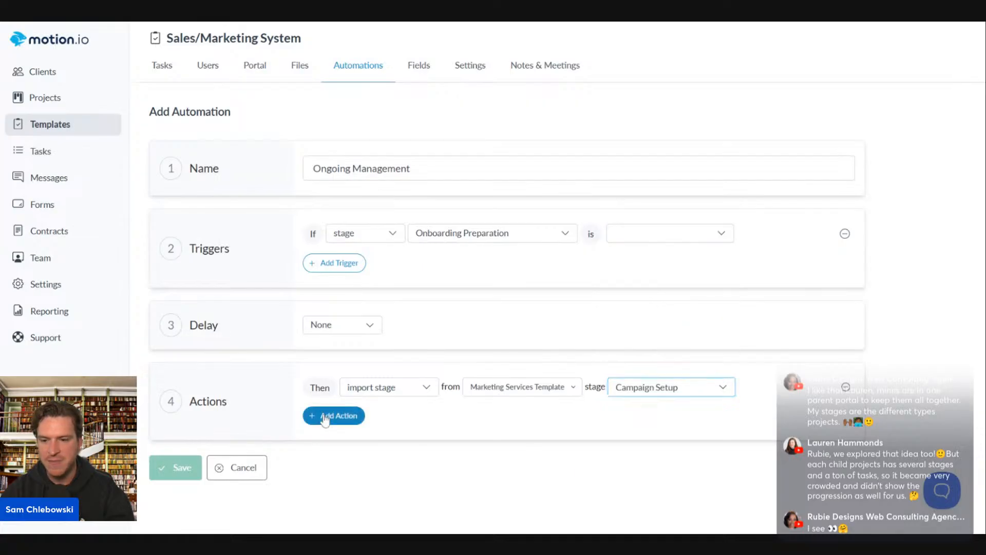
Add a second action importing the Campaign Launch stage from Marketing Services Template
{"action": "left_click", "coordinate": [326, 414]}
{"action": "left_click", "coordinate": [371, 444]}
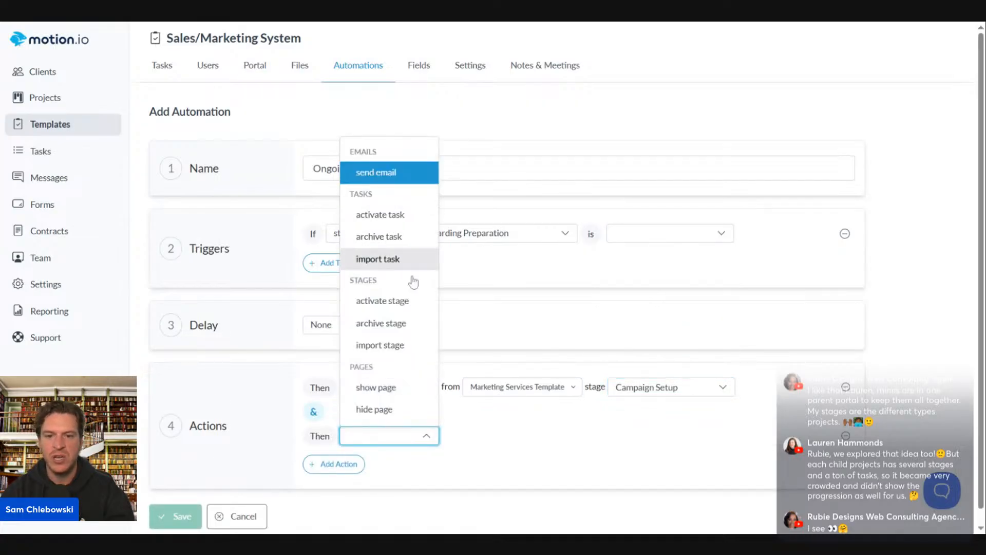
{"action": "left_click", "coordinate": [408, 346]}
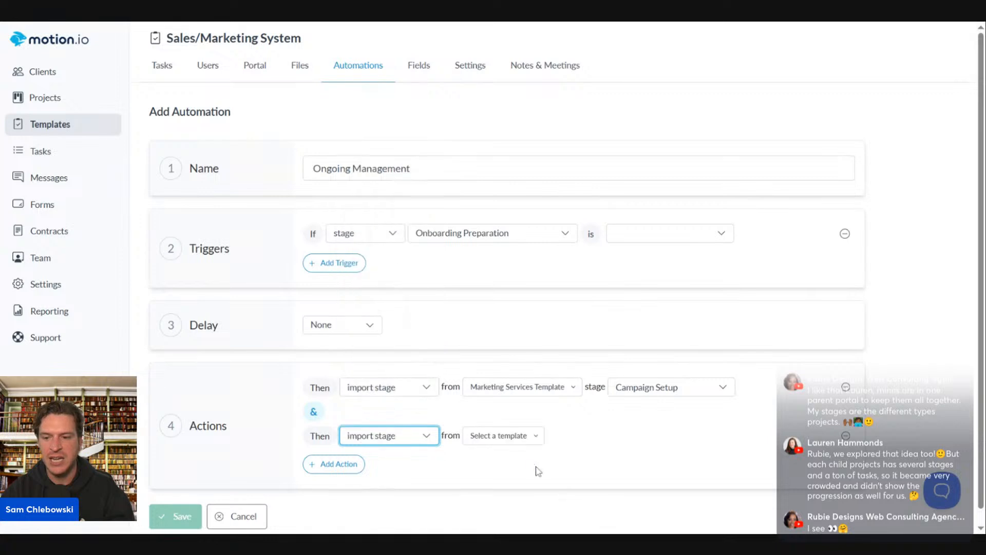
{"action": "left_click", "coordinate": [536, 436]}
{"action": "left_click", "coordinate": [584, 164]}
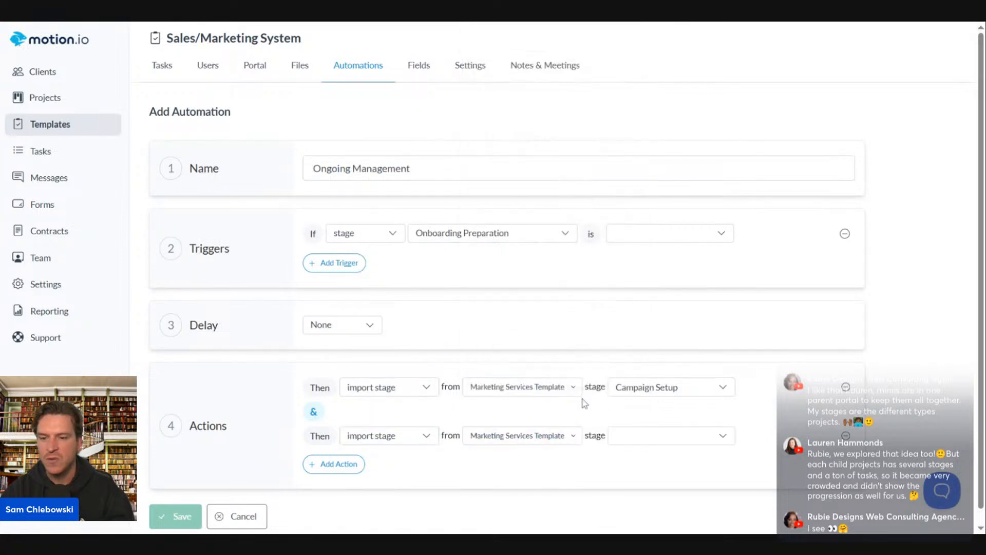
{"action": "left_click", "coordinate": [631, 437]}
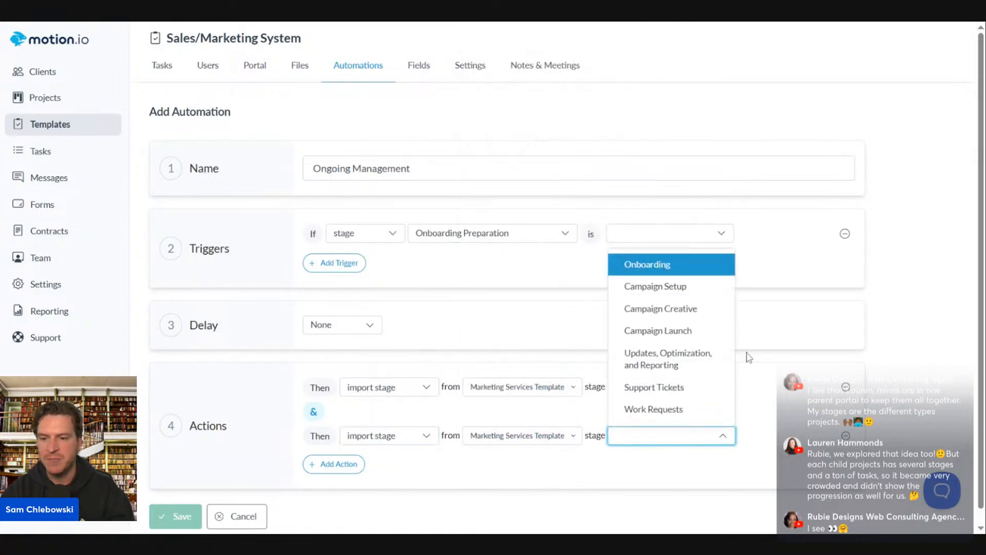
{"action": "left_click", "coordinate": [670, 341]}
Add a third action importing Updates, Optimization, and Reporting from Marketing Services Template
{"action": "left_click", "coordinate": [356, 467]}
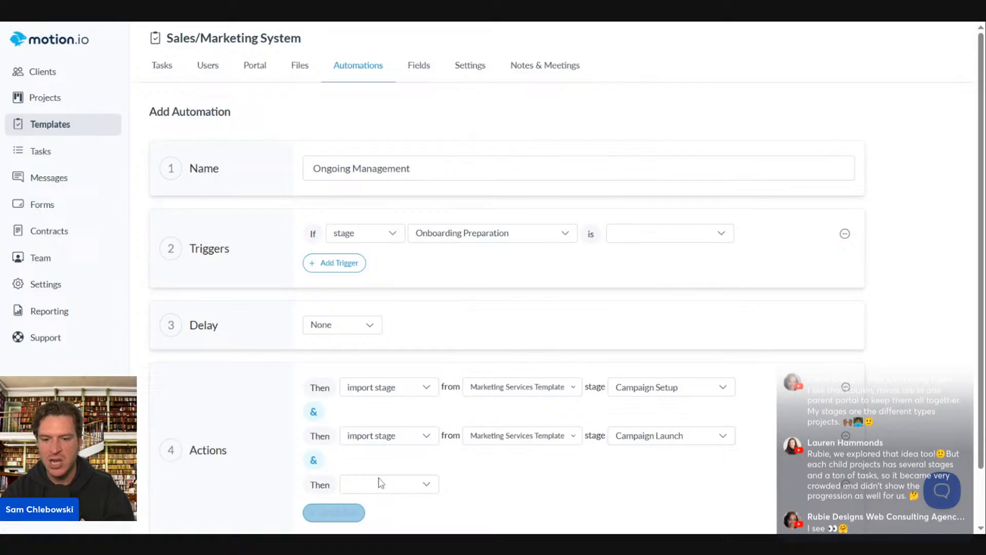
{"action": "left_click", "coordinate": [403, 491]}
{"action": "left_click", "coordinate": [384, 403]}
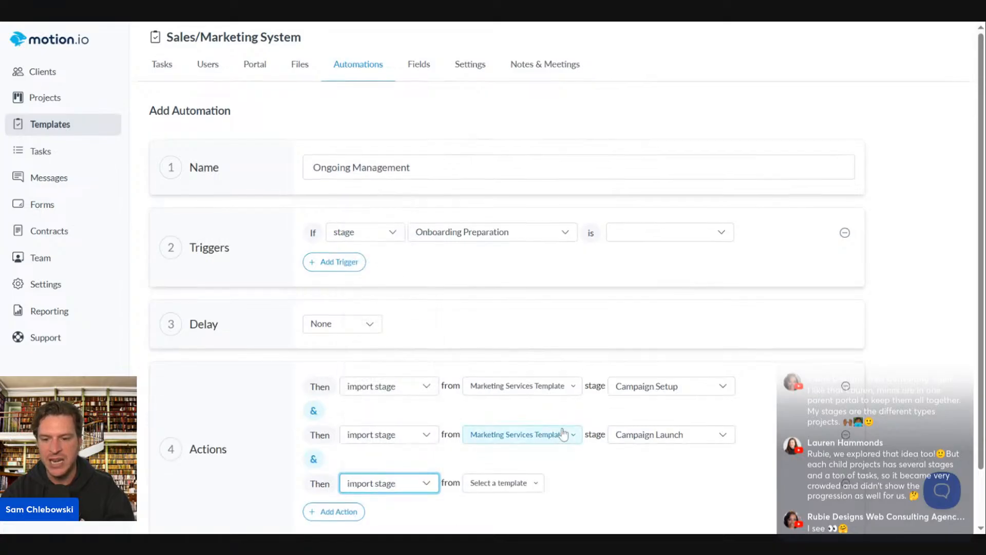
{"action": "scroll", "coordinate": [493, 419], "scroll_direction": "down", "scroll_amount": 1}
{"action": "left_click", "coordinate": [493, 420]}
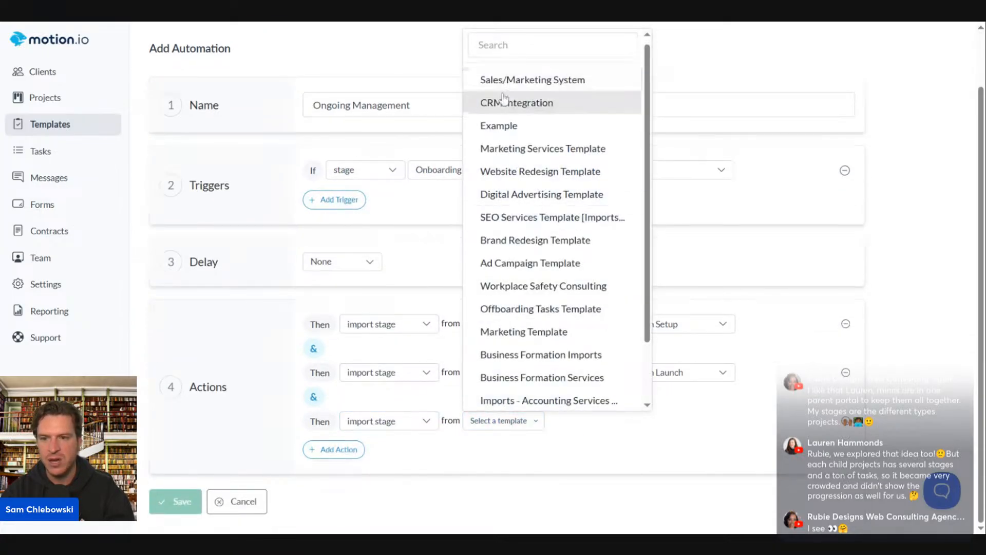
{"action": "left_click", "coordinate": [515, 152]}
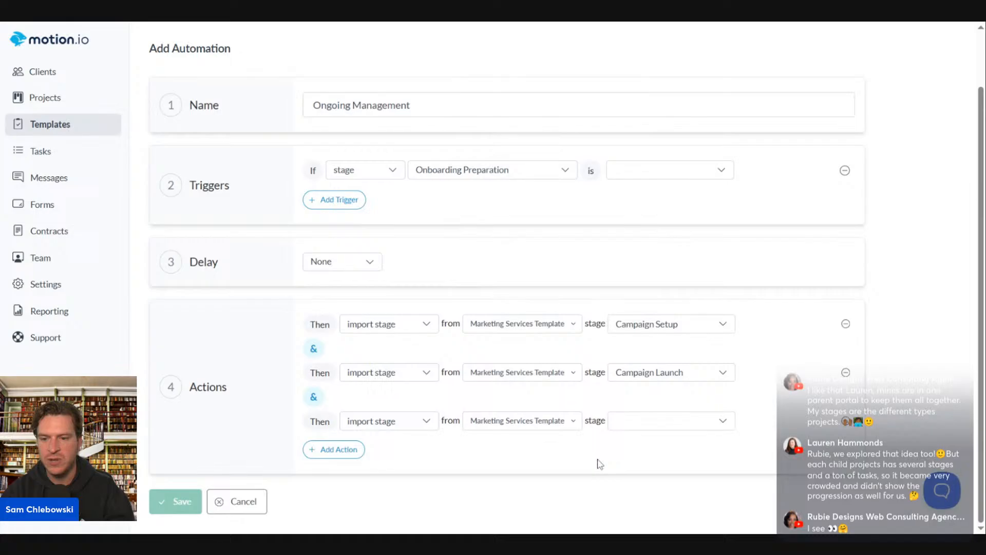
{"action": "left_click", "coordinate": [618, 428]}
{"action": "left_click", "coordinate": [653, 352]}
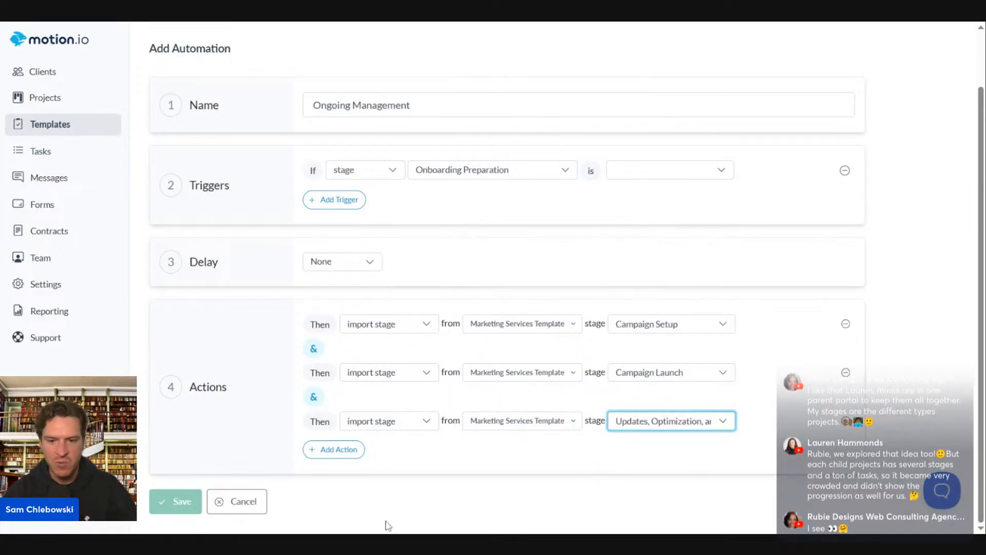
Make the trigger fire when Onboarding Preparation is completed, then save the automation
{"action": "scroll", "coordinate": [530, 476], "scroll_direction": "up", "scroll_amount": 3}
{"action": "left_click", "coordinate": [661, 241]}
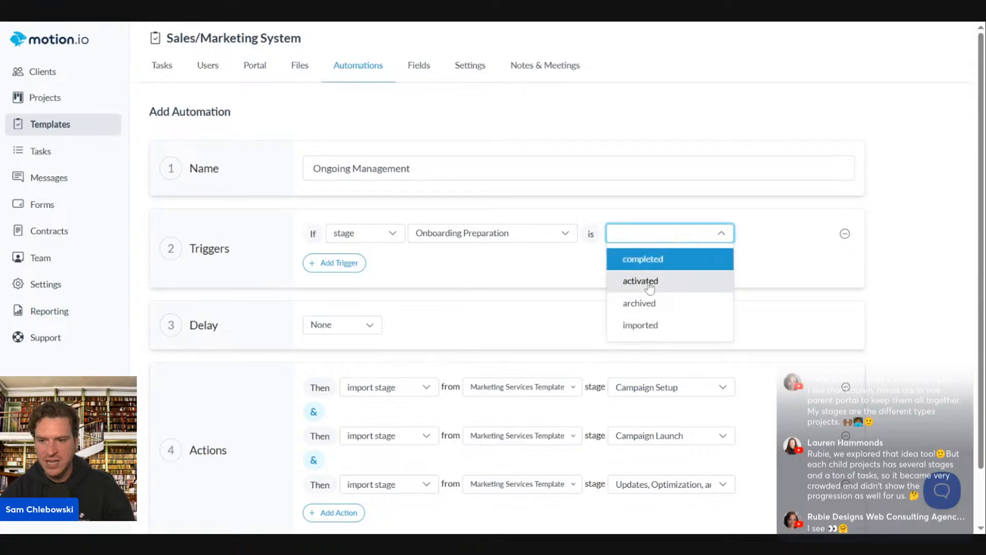
{"action": "left_click", "coordinate": [671, 259]}
{"action": "scroll", "coordinate": [683, 282], "scroll_direction": "down", "scroll_amount": 3}
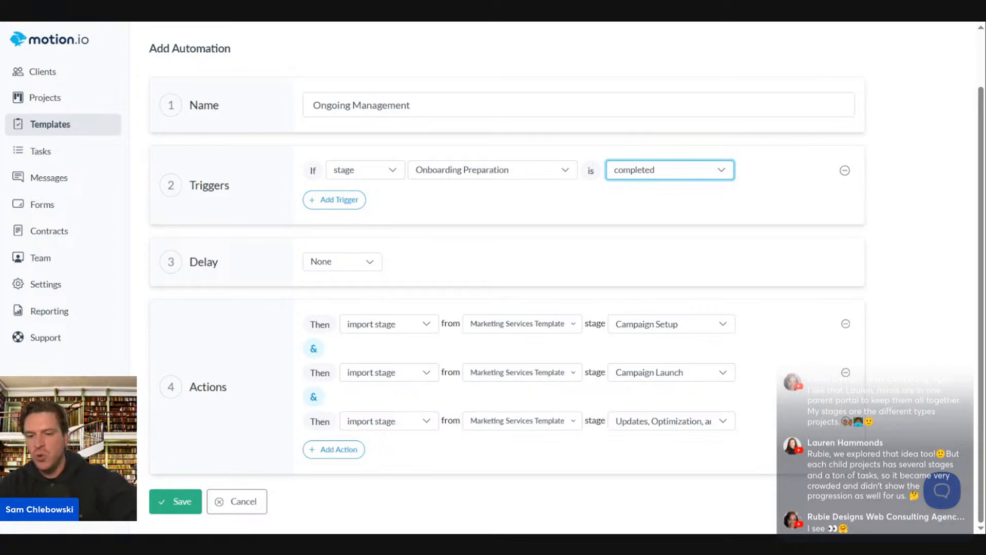
{"action": "scroll", "coordinate": [177, 501], "scroll_direction": "up", "scroll_amount": 1}
{"action": "scroll", "coordinate": [187, 496], "scroll_direction": "down", "scroll_amount": 1}
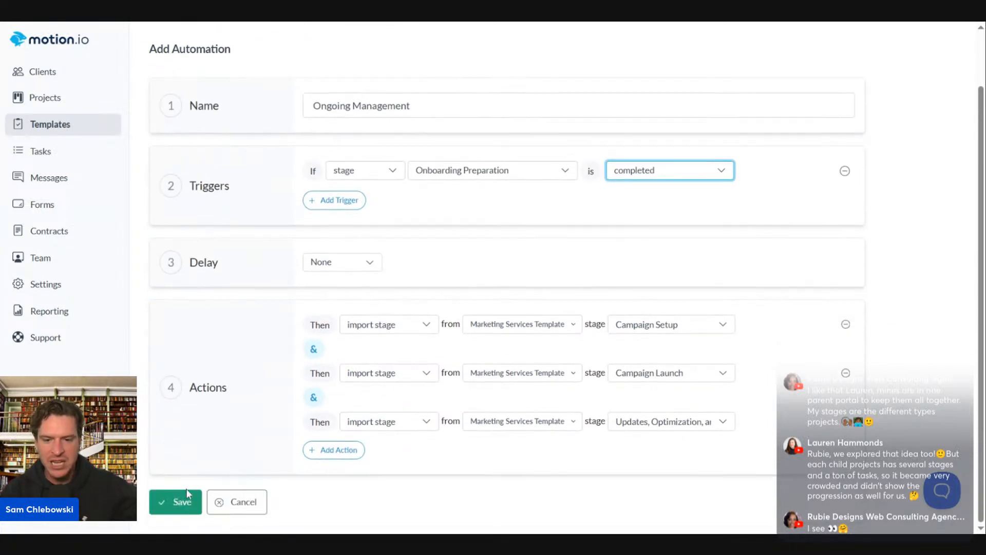
{"action": "left_click", "coordinate": [180, 501]}
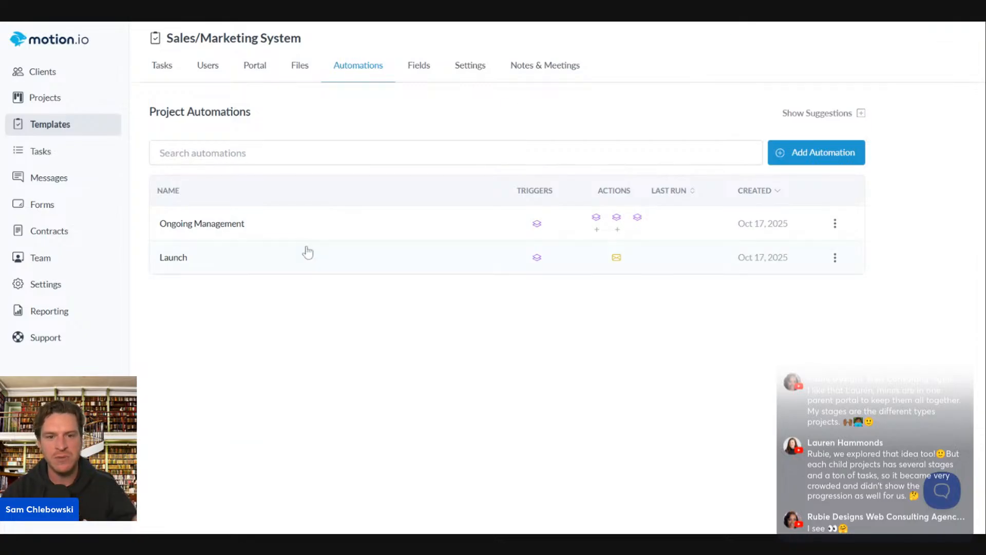
Start a new client project named 'Lakewood Financial - CRM Setup' from the Projects list
{"action": "left_click", "coordinate": [72, 124]}
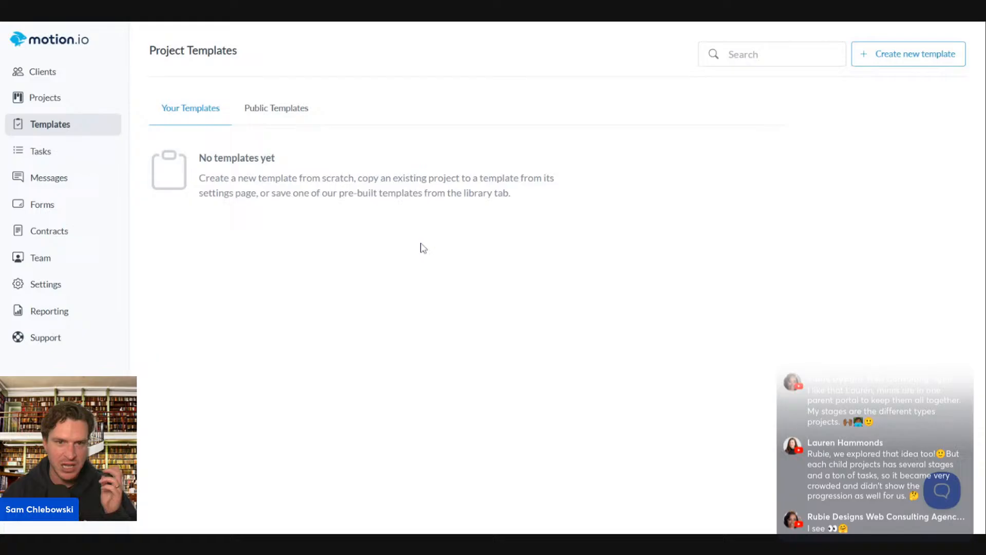
{"action": "left_click", "coordinate": [55, 99]}
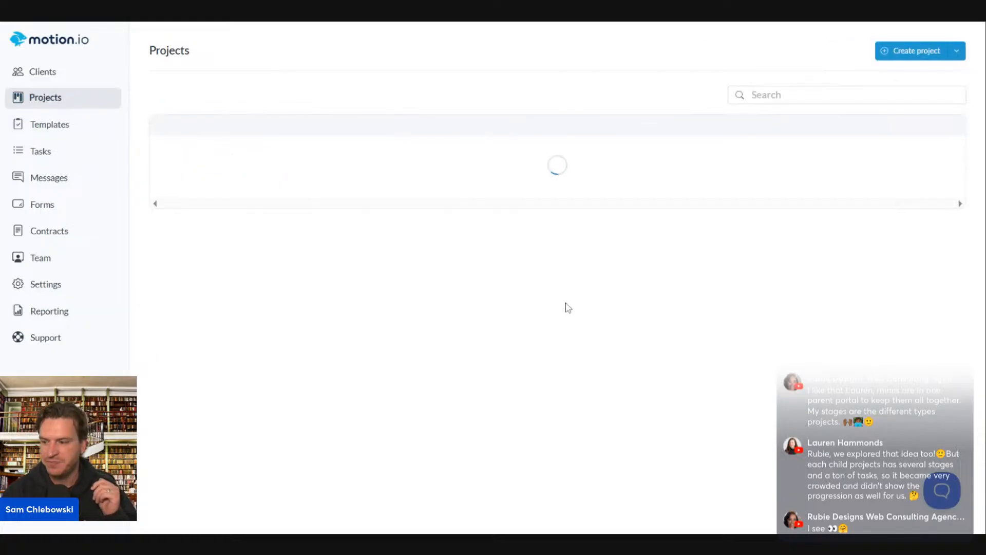
{"action": "left_click", "coordinate": [887, 54]}
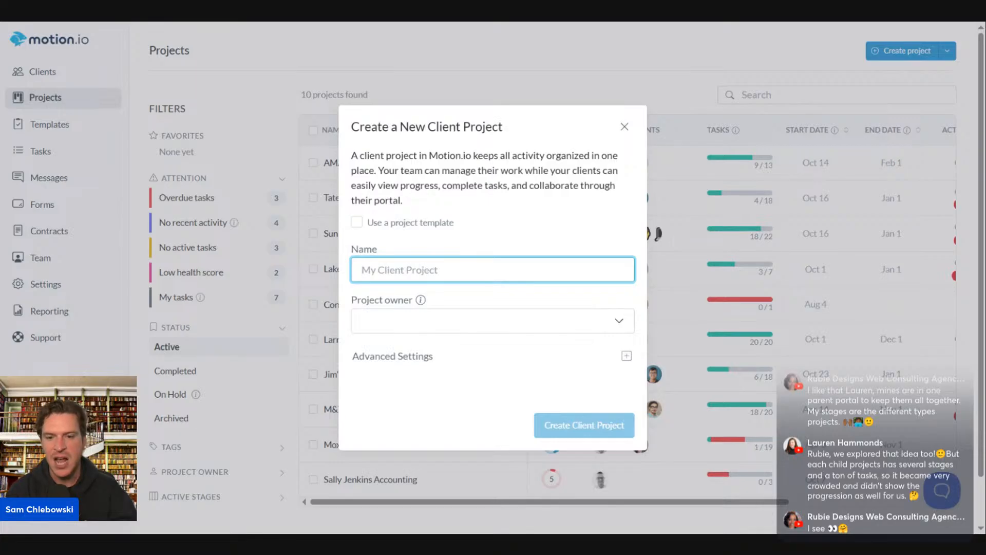
{"action": "type", "text": "M"}
{"action": "key", "text": "BackSpace"}
{"action": "type", "text": "L"}
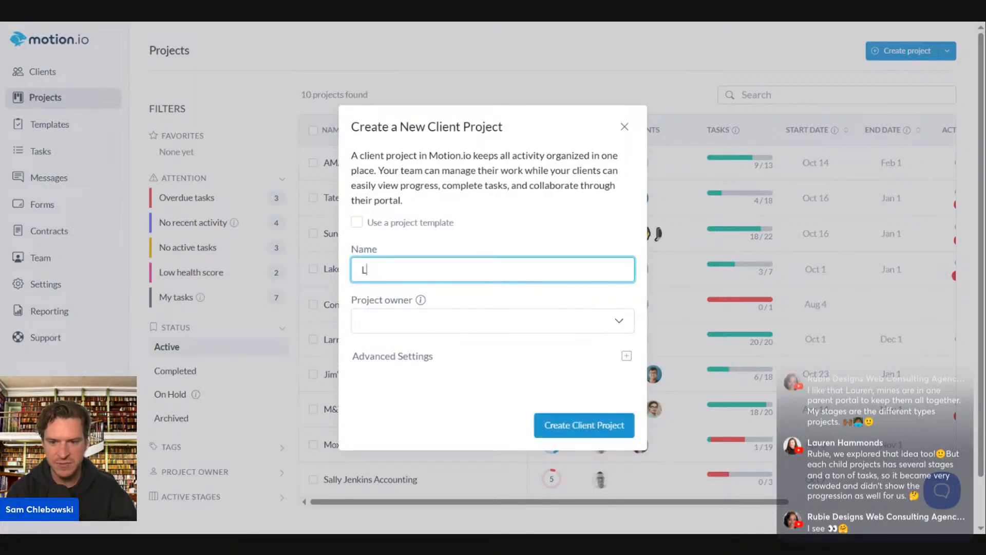
{"action": "type", "text": "akewood Final"}
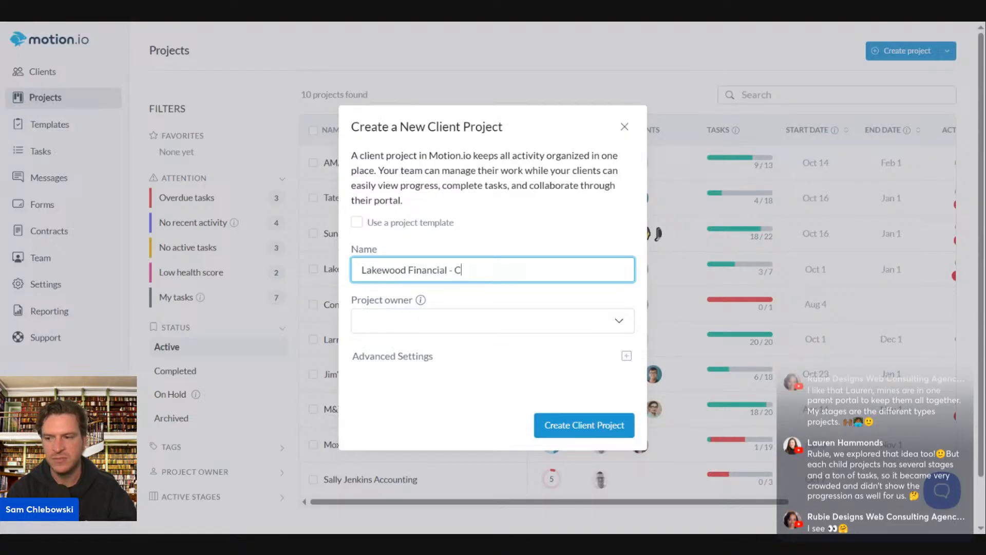
{"action": "type", "text": "cial - CRM Setup"}
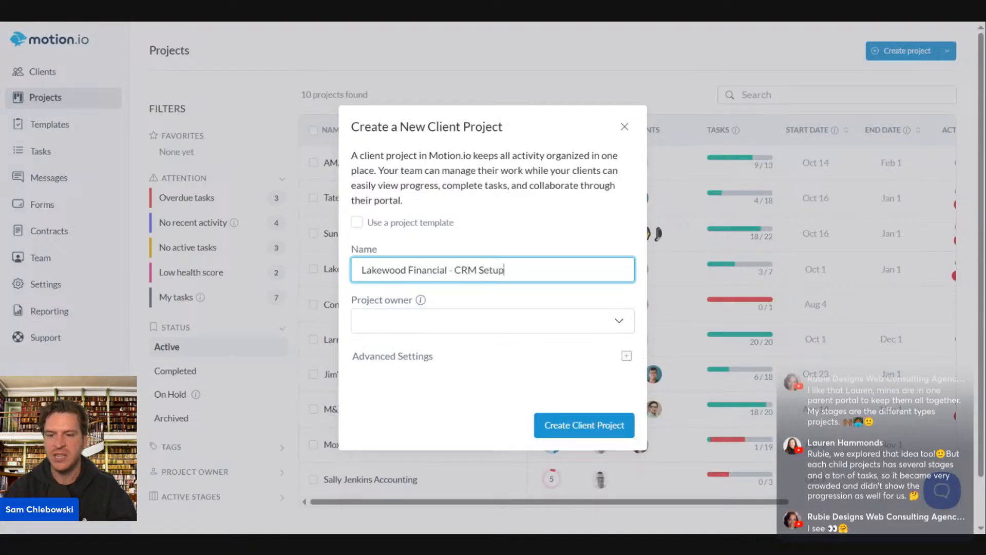
Assign a project owner, base it on the CRM Integration template, and create the project
{"action": "left_click", "coordinate": [538, 328]}
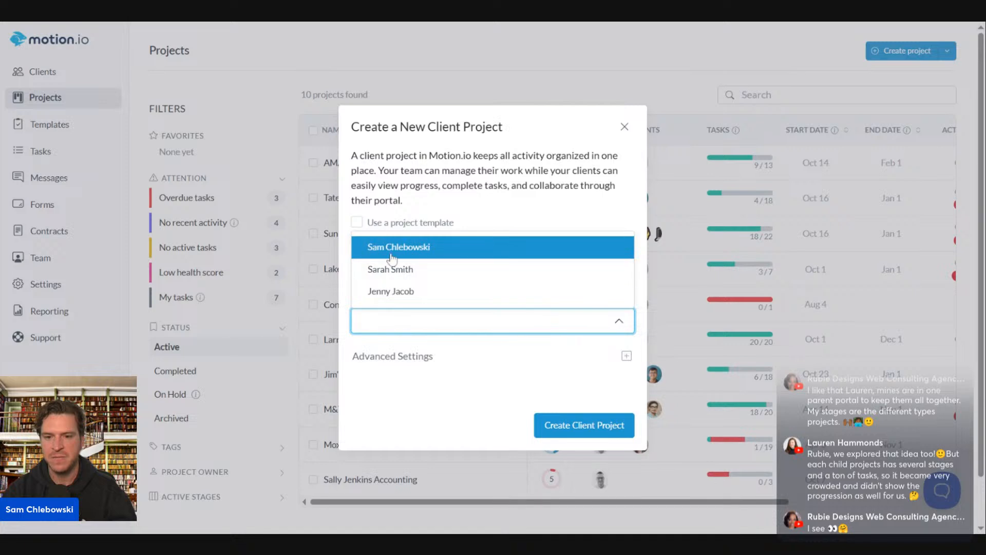
{"action": "left_click", "coordinate": [375, 246]}
{"action": "left_click", "coordinate": [363, 225]}
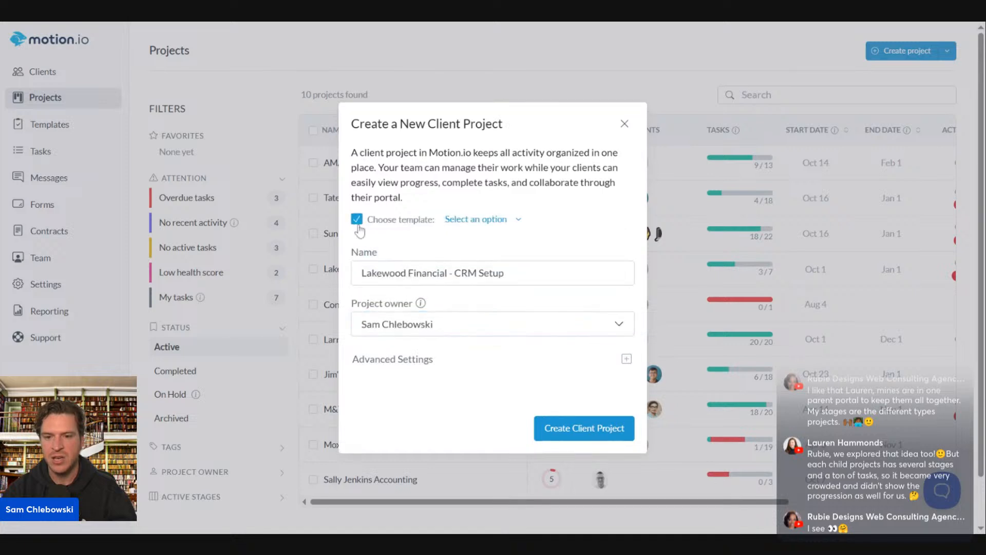
{"action": "left_click", "coordinate": [479, 219]}
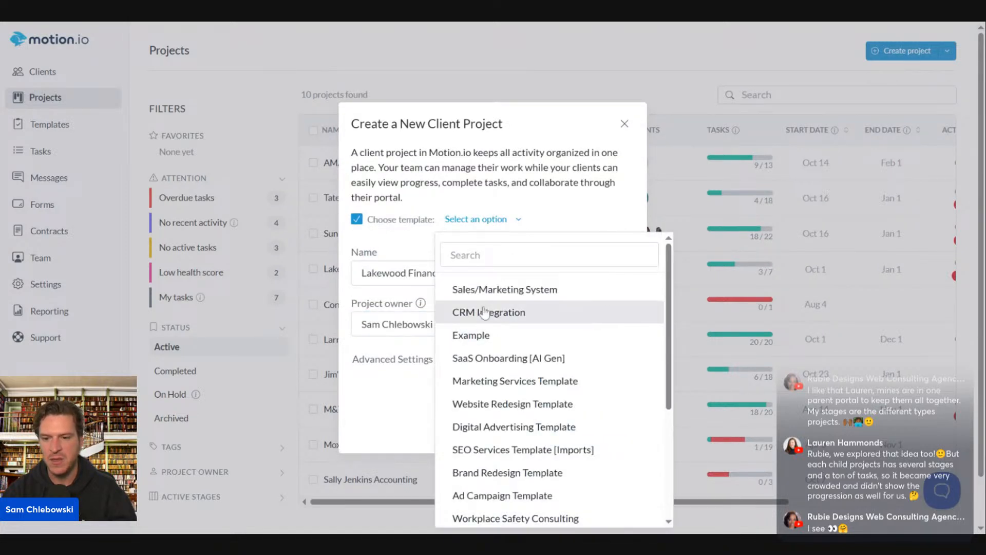
{"action": "left_click", "coordinate": [515, 312]}
{"action": "left_click", "coordinate": [584, 428]}
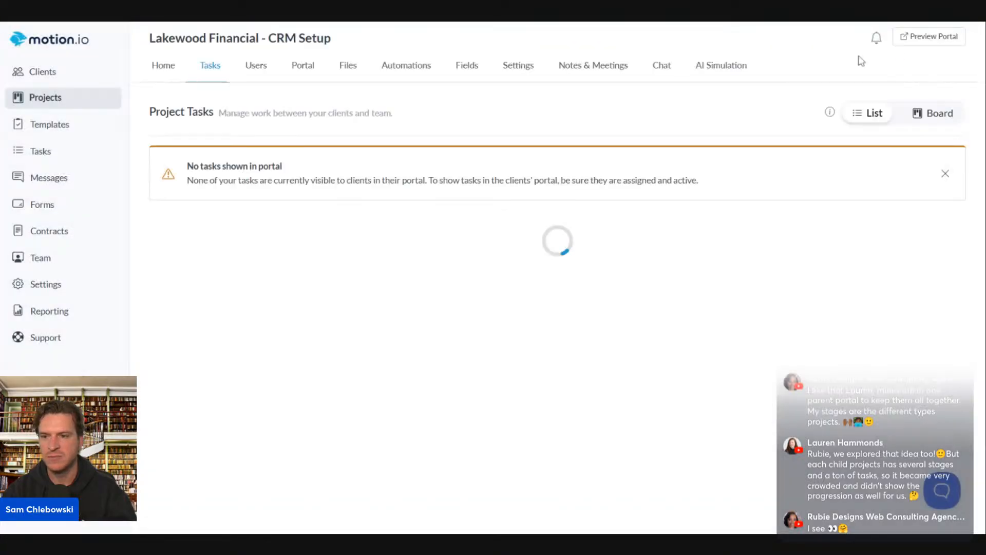
{"action": "left_click", "coordinate": [35, 102]}
{"action": "left_click", "coordinate": [897, 56]}
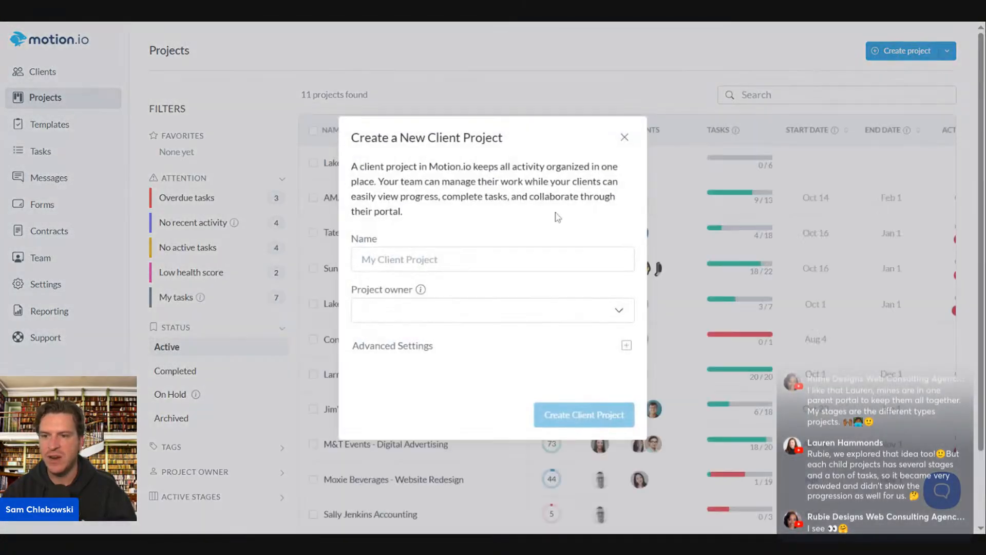
Create 'Lakewood Financial - Marketing System Setup' using the Sales/Marketing System template
{"action": "type", "text": "L"}
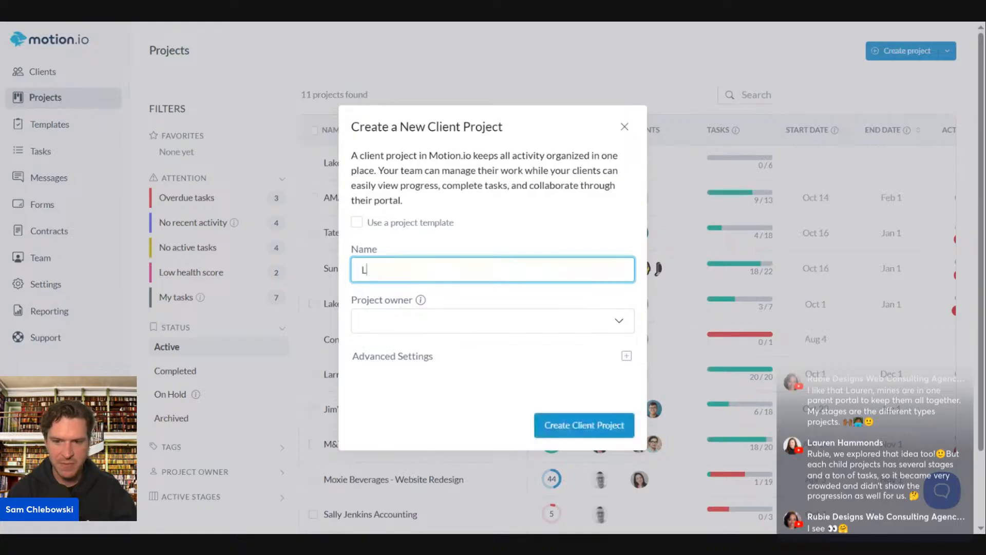
{"action": "type", "text": "akewood Financia"}
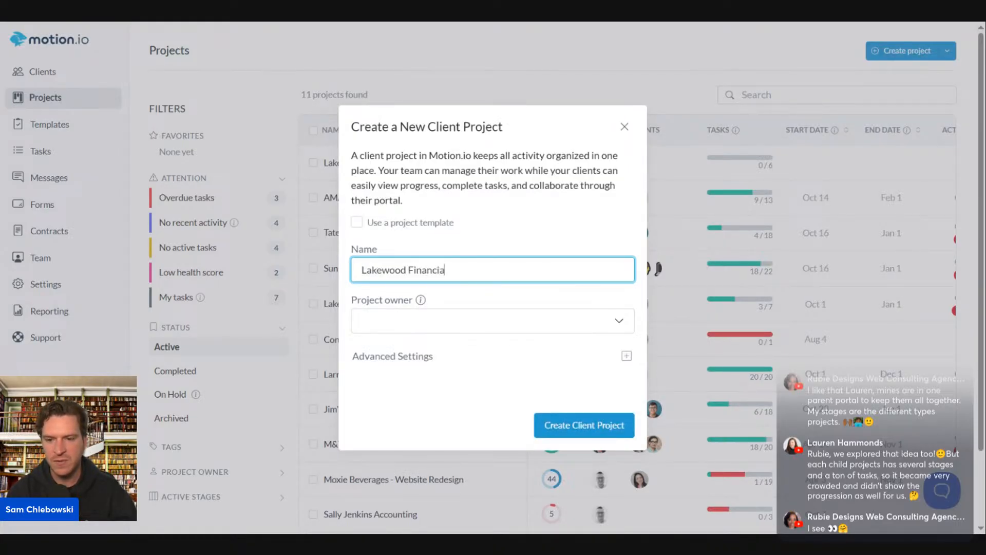
{"action": "type", "text": "l - Marke"}
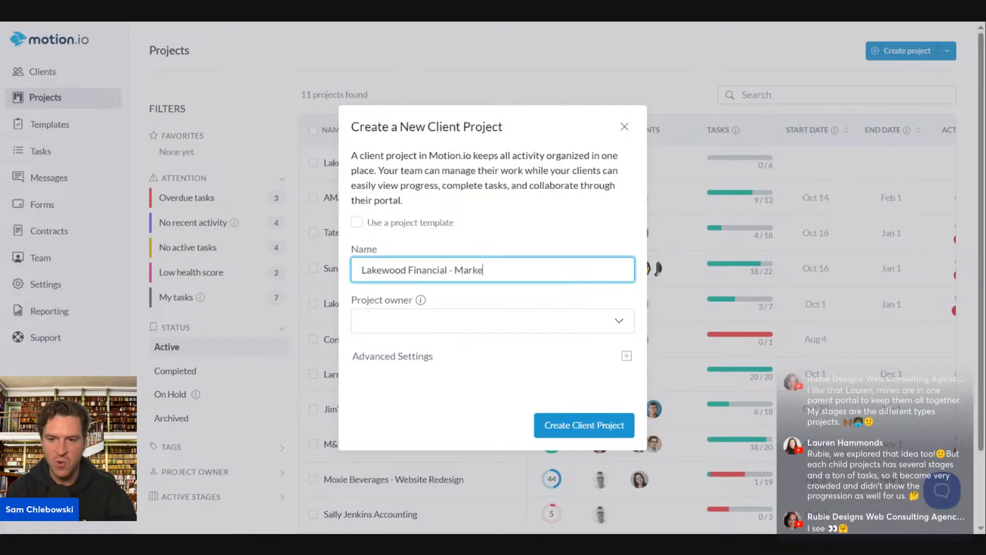
{"action": "type", "text": "ting System S"}
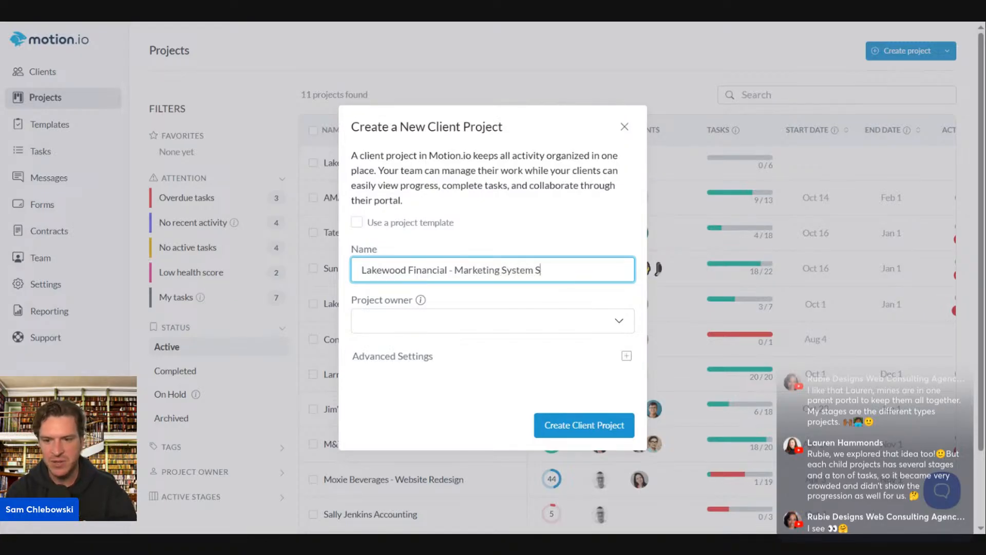
{"action": "type", "text": "etup"}
{"action": "left_click", "coordinate": [356, 222]}
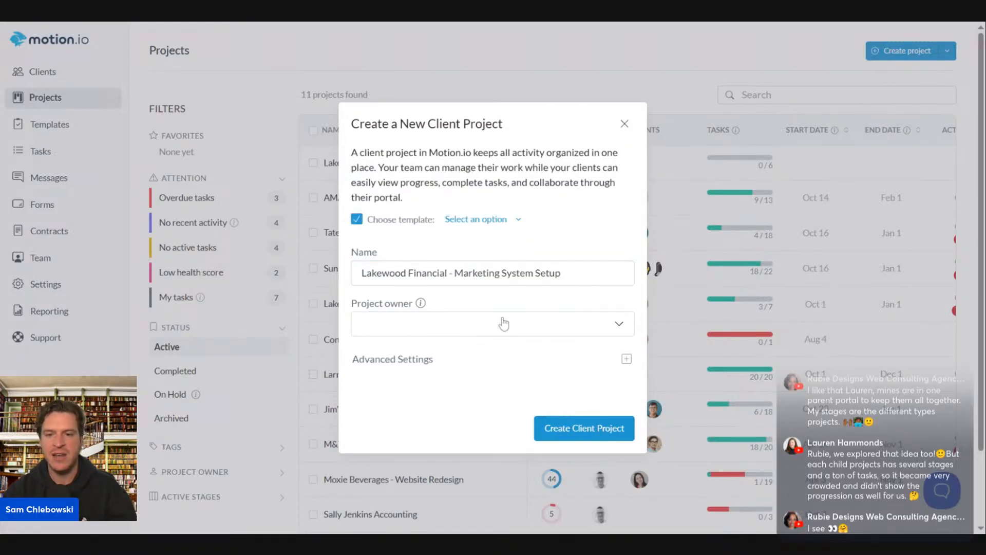
{"action": "left_click", "coordinate": [478, 220]}
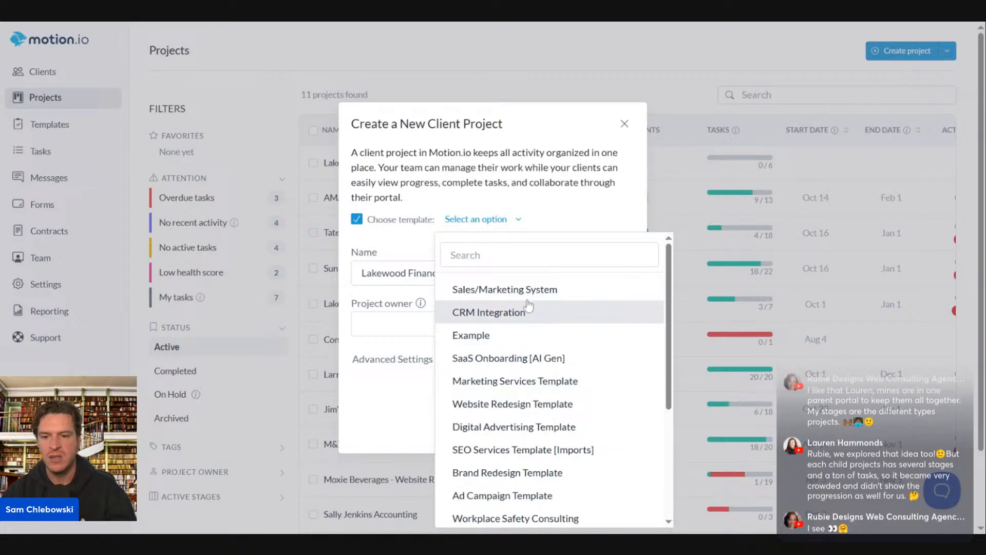
{"action": "left_click", "coordinate": [506, 291]}
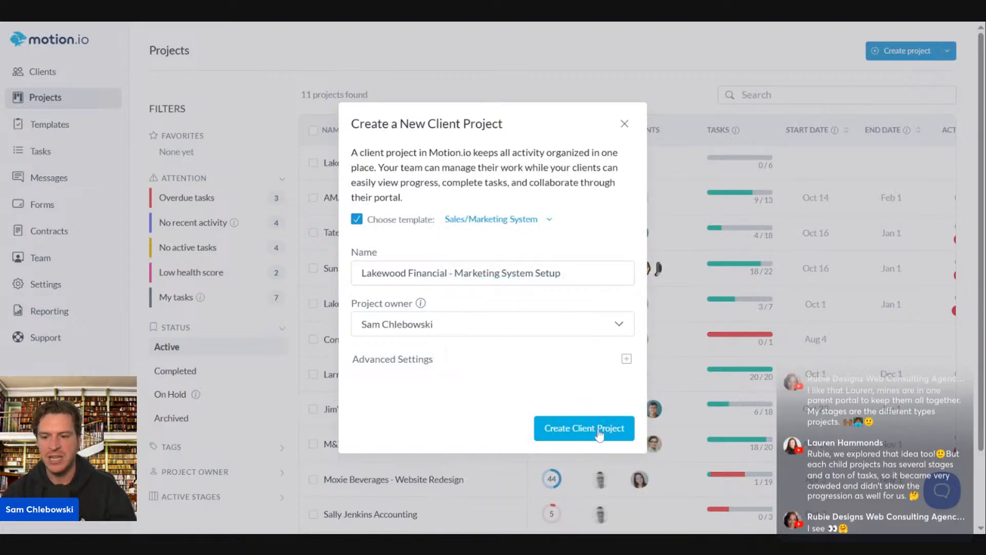
{"action": "left_click", "coordinate": [584, 428]}
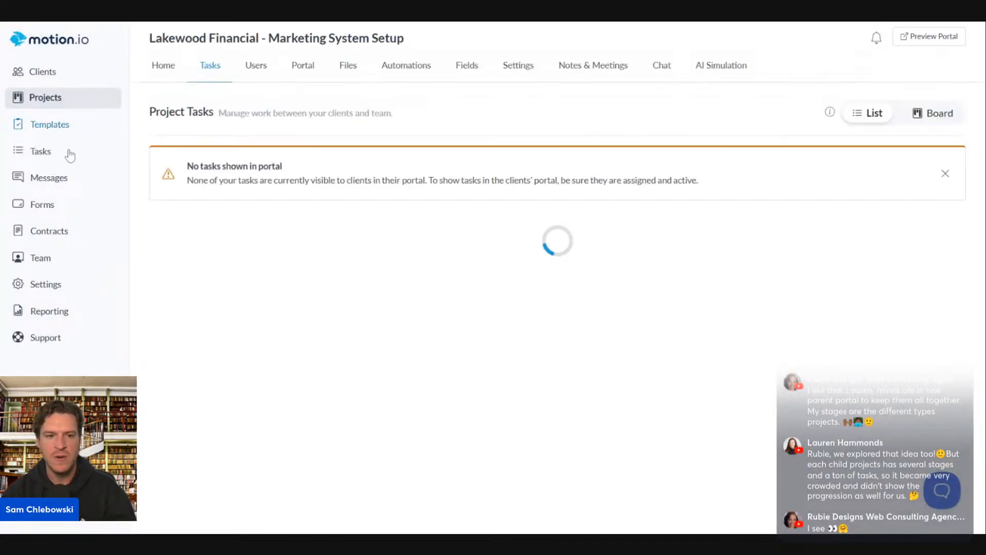
{"action": "left_click", "coordinate": [39, 71]}
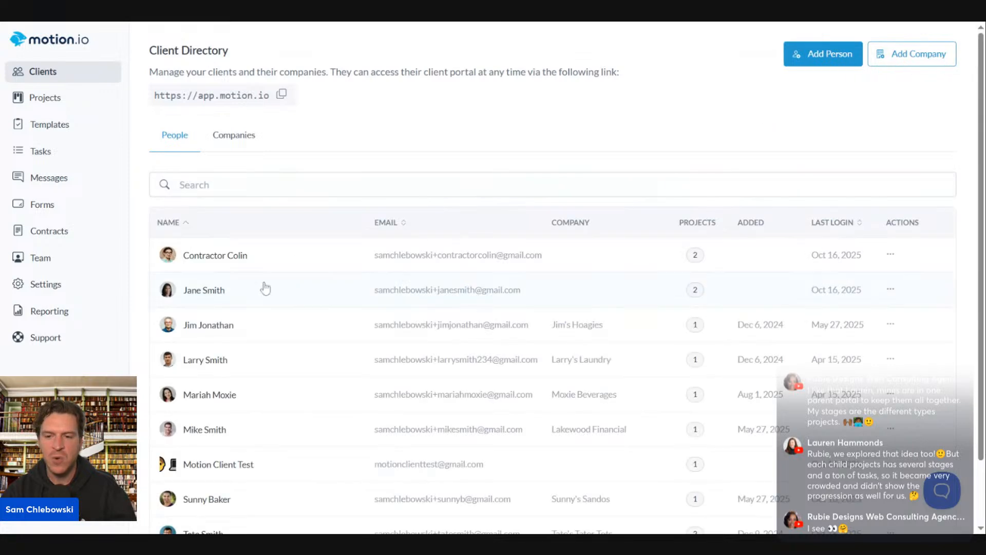
Replace the contact's Digital Advertising and M&T Events links with Lakewood Financial - Marketing System Setup
{"action": "scroll", "coordinate": [488, 424], "scroll_direction": "down", "scroll_amount": 2}
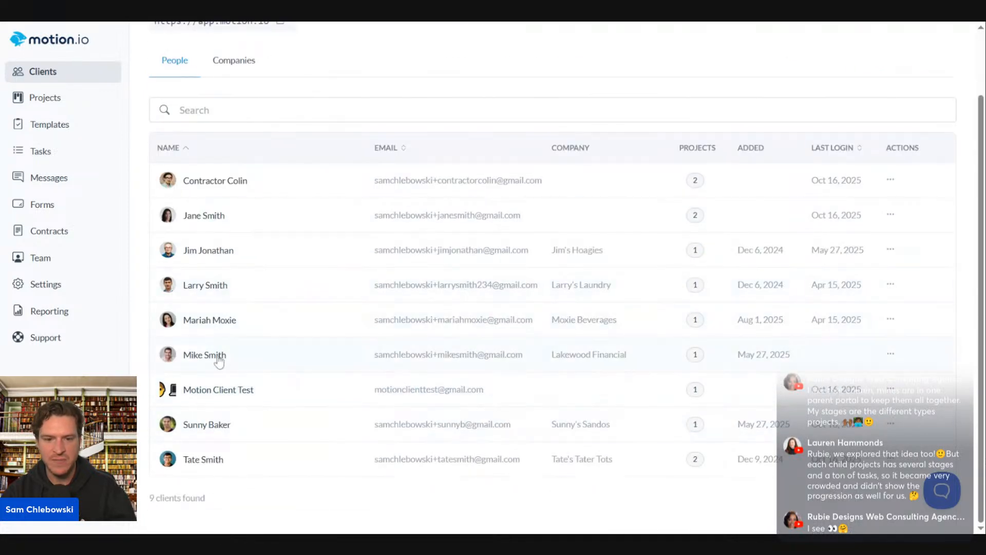
{"action": "left_click", "coordinate": [199, 355]}
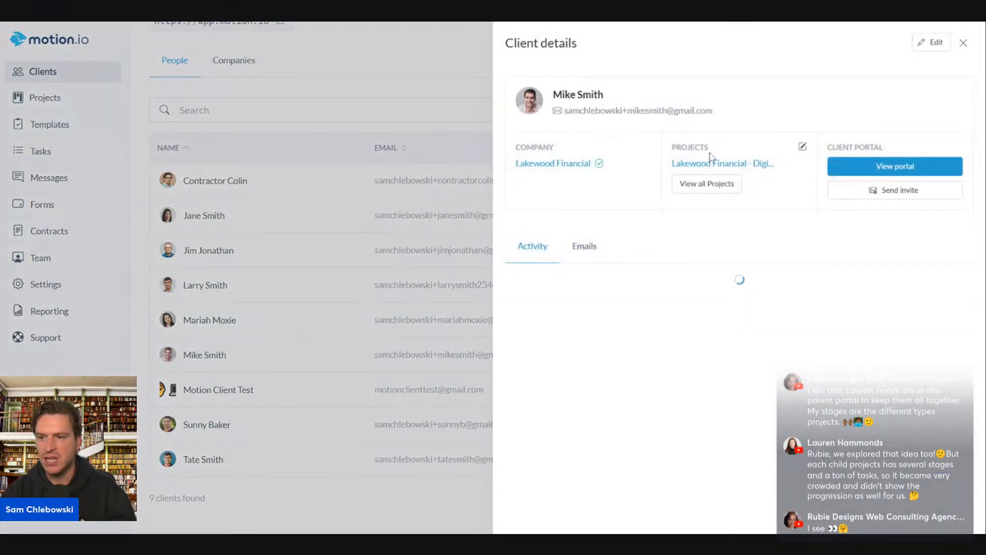
{"action": "left_click", "coordinate": [802, 147]}
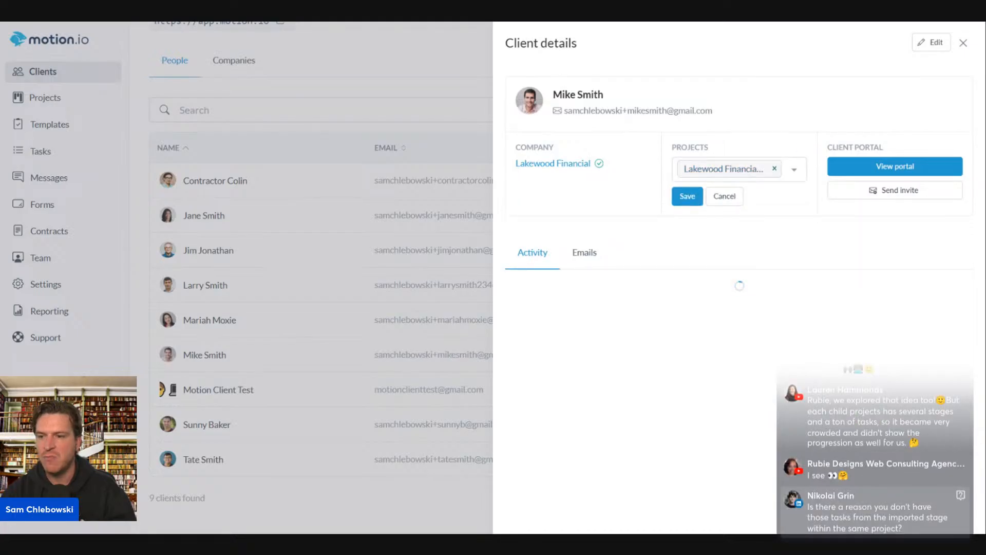
{"action": "left_click", "coordinate": [775, 169]}
{"action": "left_click", "coordinate": [769, 170]}
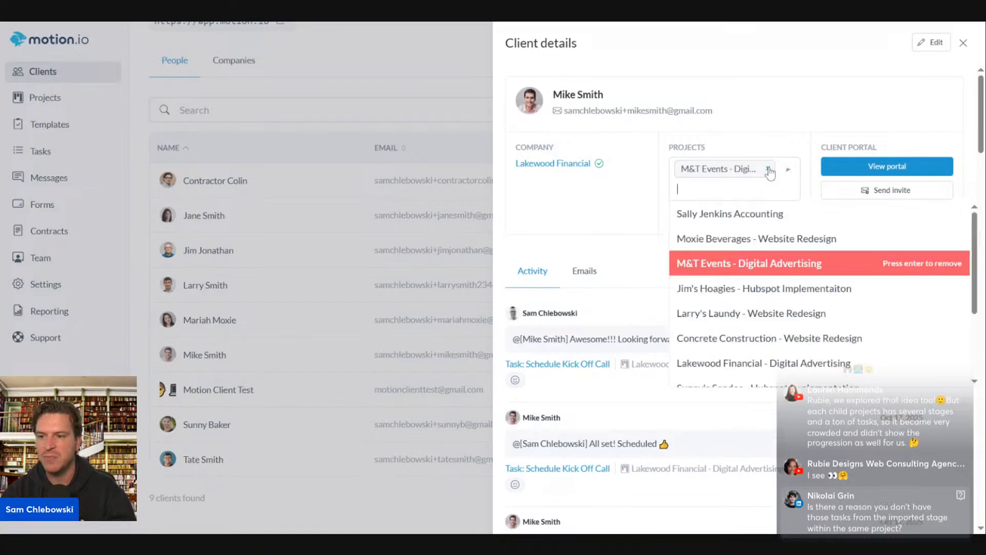
{"action": "left_click", "coordinate": [769, 170]}
{"action": "left_click", "coordinate": [753, 169]}
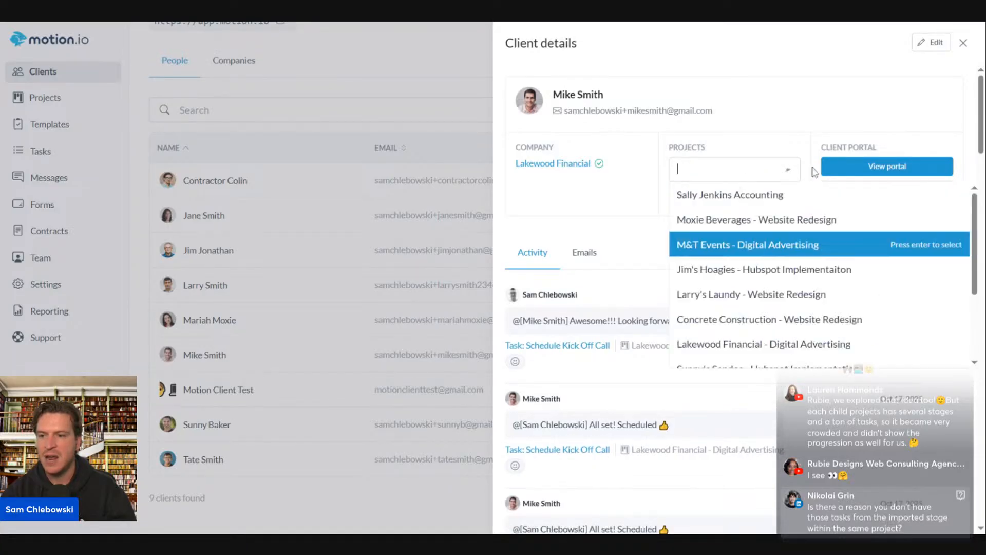
{"action": "scroll", "coordinate": [822, 265], "scroll_direction": "down", "scroll_amount": 3}
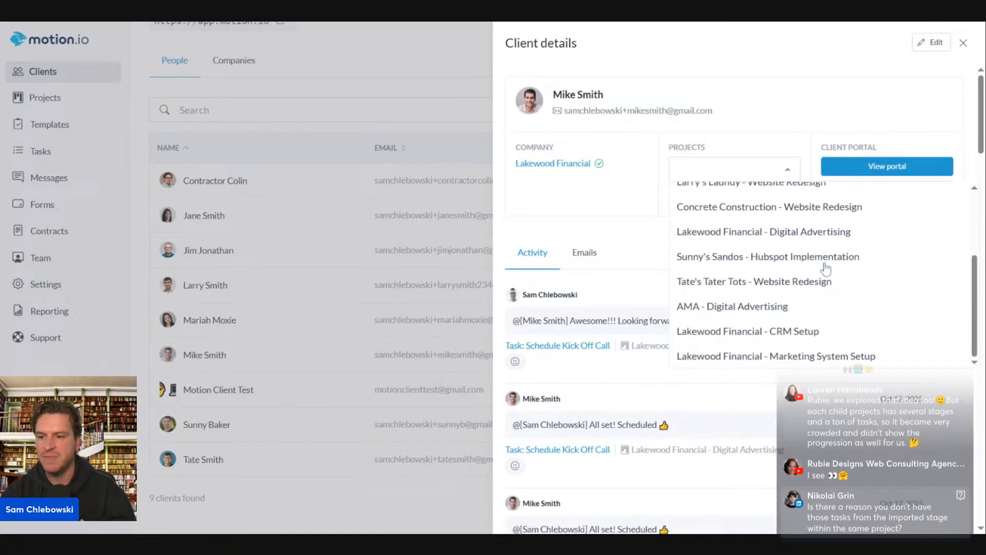
{"action": "left_click", "coordinate": [777, 343]}
{"action": "left_click", "coordinate": [682, 196]}
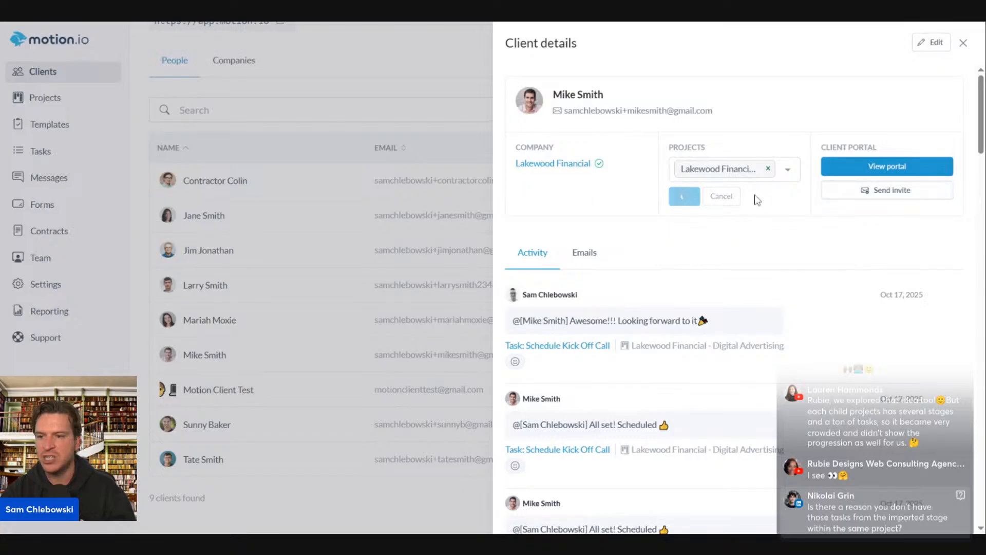
Also link Lakewood Financial - CRM Setup to the contact and save
{"action": "left_click", "coordinate": [795, 148]}
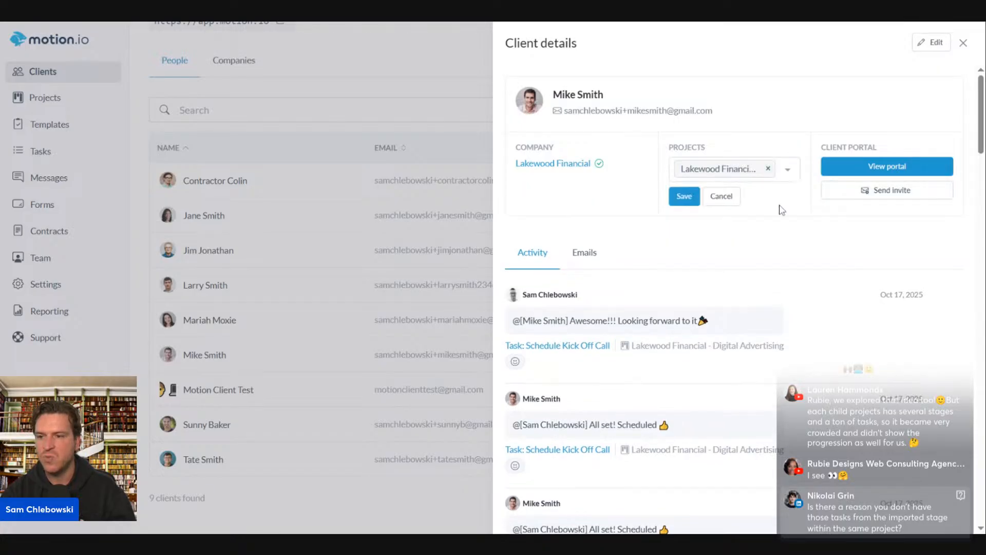
{"action": "left_click", "coordinate": [788, 171]}
{"action": "left_click", "coordinate": [794, 173]}
{"action": "left_click", "coordinate": [795, 175]}
{"action": "scroll", "coordinate": [775, 348], "scroll_direction": "down", "scroll_amount": 3}
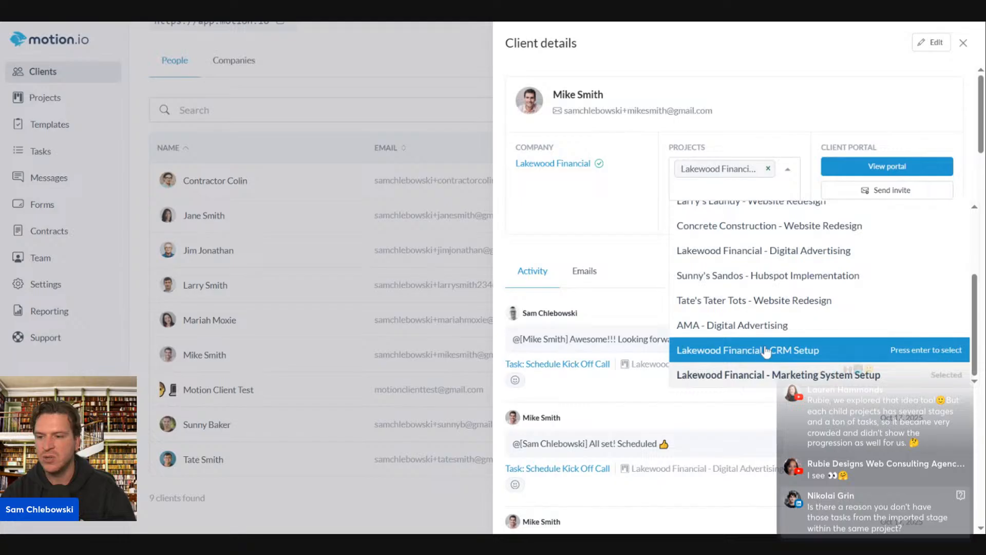
{"action": "left_click", "coordinate": [763, 351]}
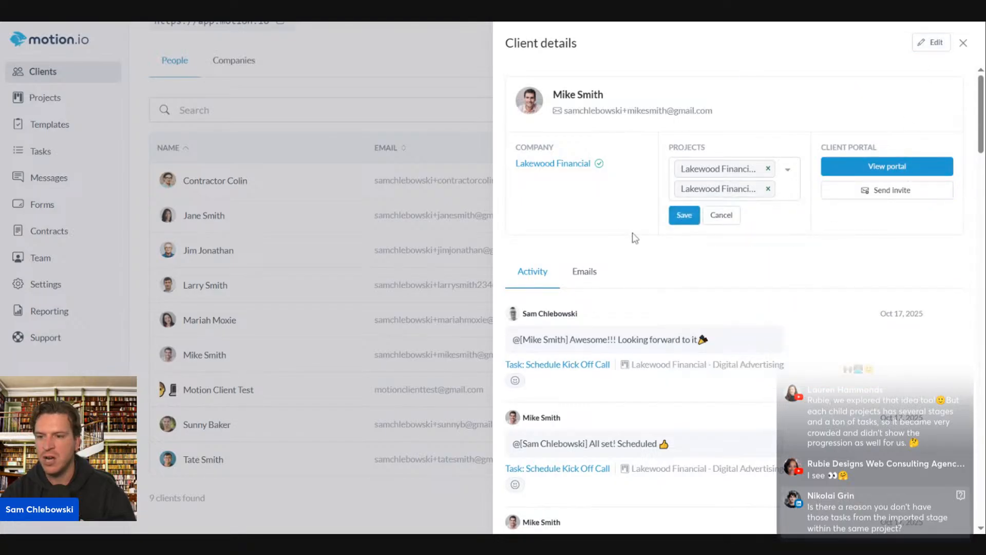
{"action": "left_click", "coordinate": [690, 213]}
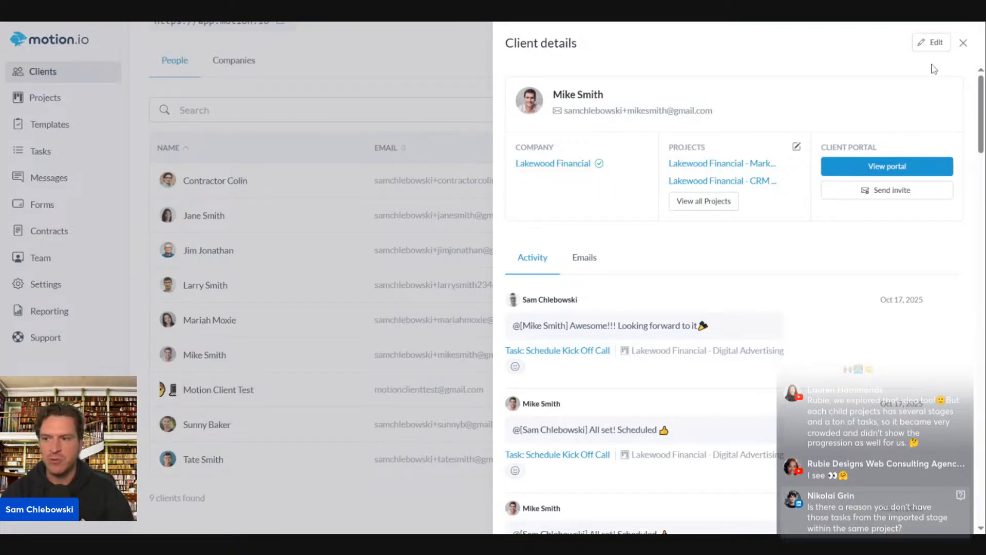
Close the contact details and open the Sales/Marketing System template for editing
{"action": "left_click", "coordinate": [963, 43]}
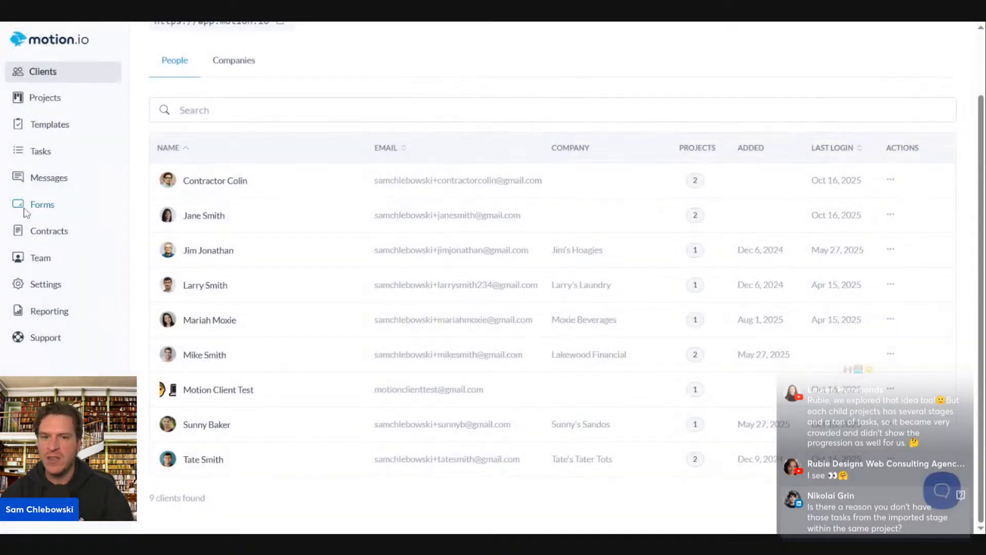
{"action": "left_click", "coordinate": [24, 130]}
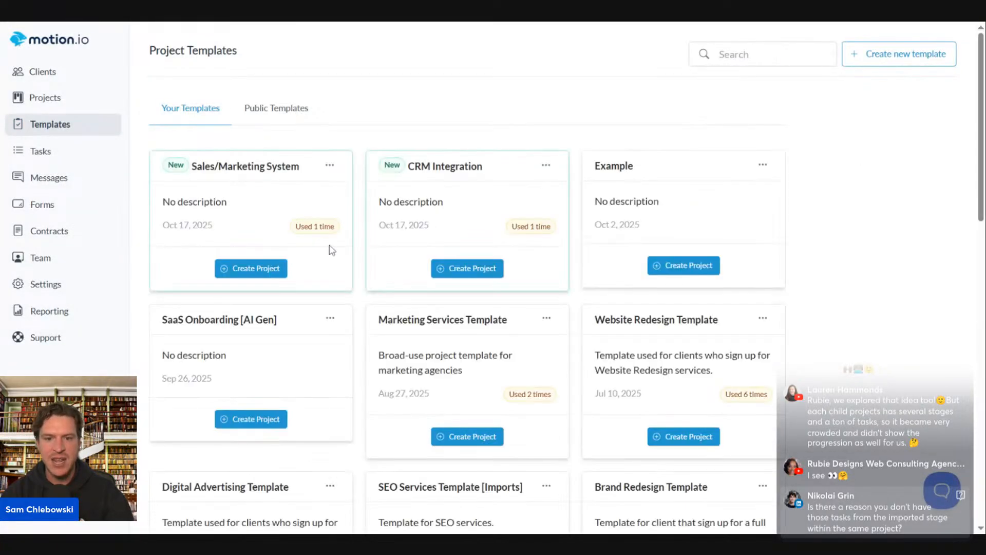
{"action": "left_click", "coordinate": [329, 165]}
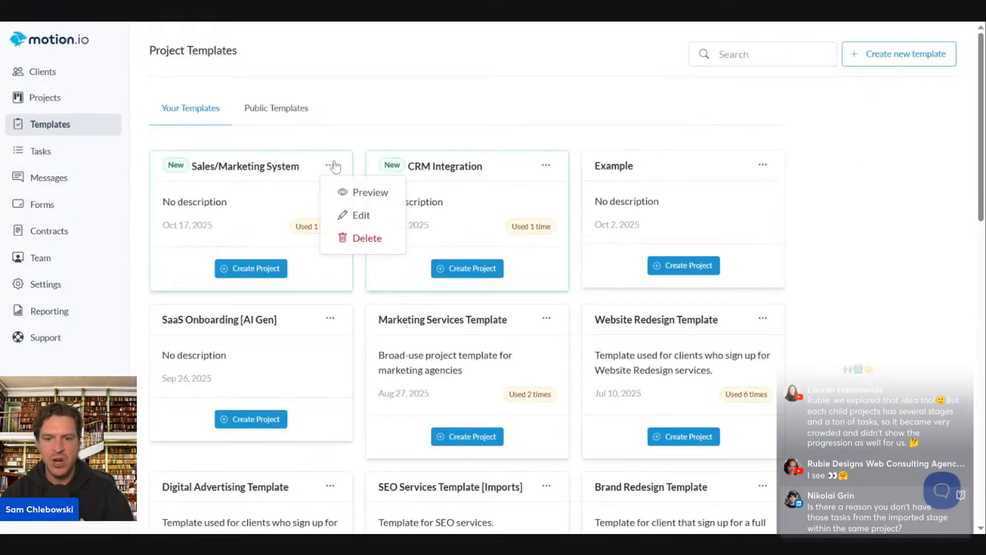
{"action": "left_click", "coordinate": [383, 213]}
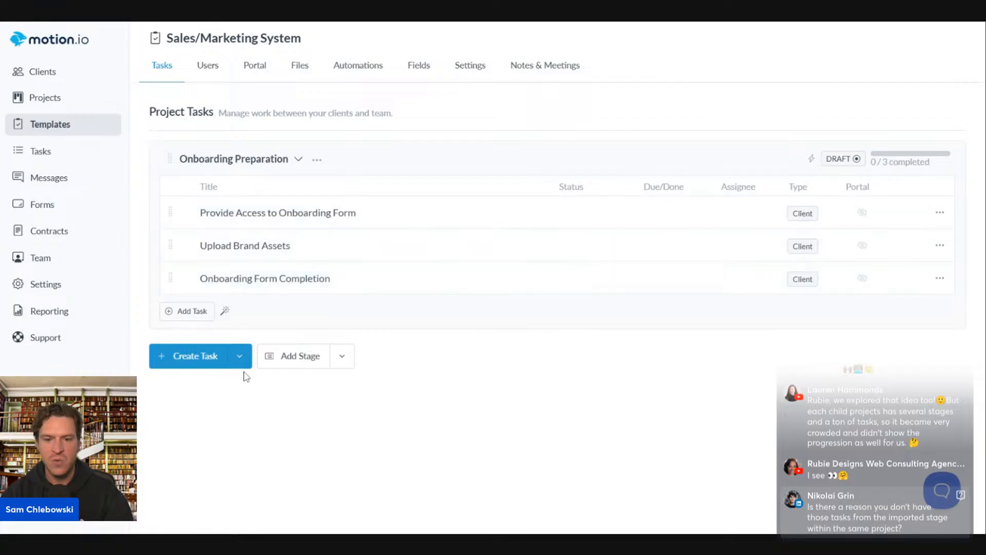
Add a blank stage, then discard it without applying the change to active projects
{"action": "left_click", "coordinate": [297, 364]}
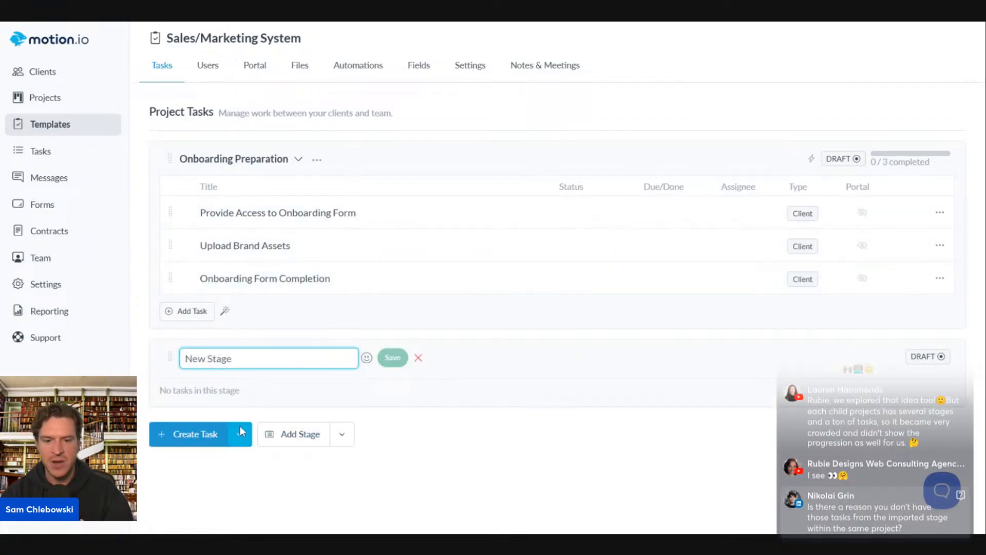
{"action": "left_click", "coordinate": [426, 364]}
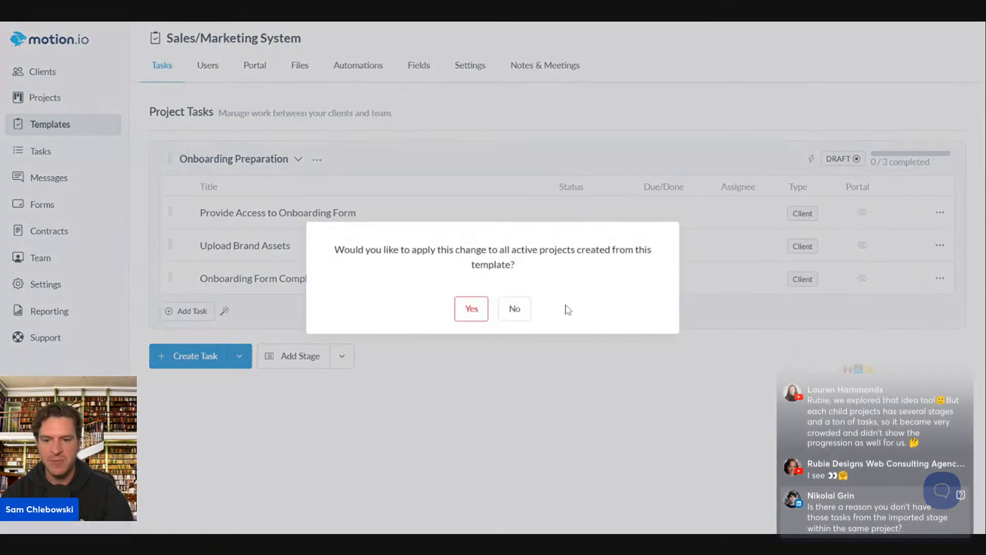
{"action": "left_click", "coordinate": [513, 309]}
Import the Campaign Setup stage from Marketing Services Template, then view the template's automations
{"action": "left_click", "coordinate": [345, 354]}
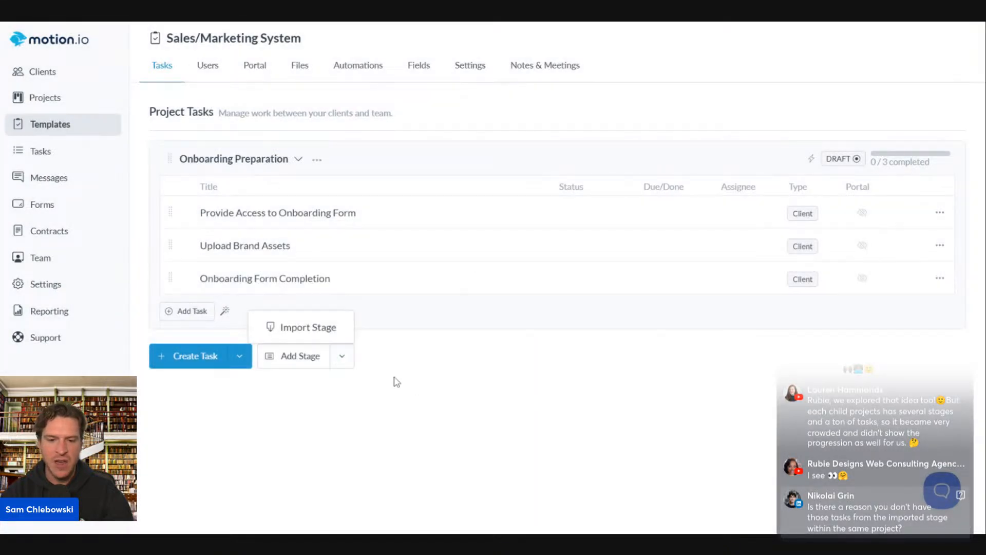
{"action": "left_click", "coordinate": [288, 333]}
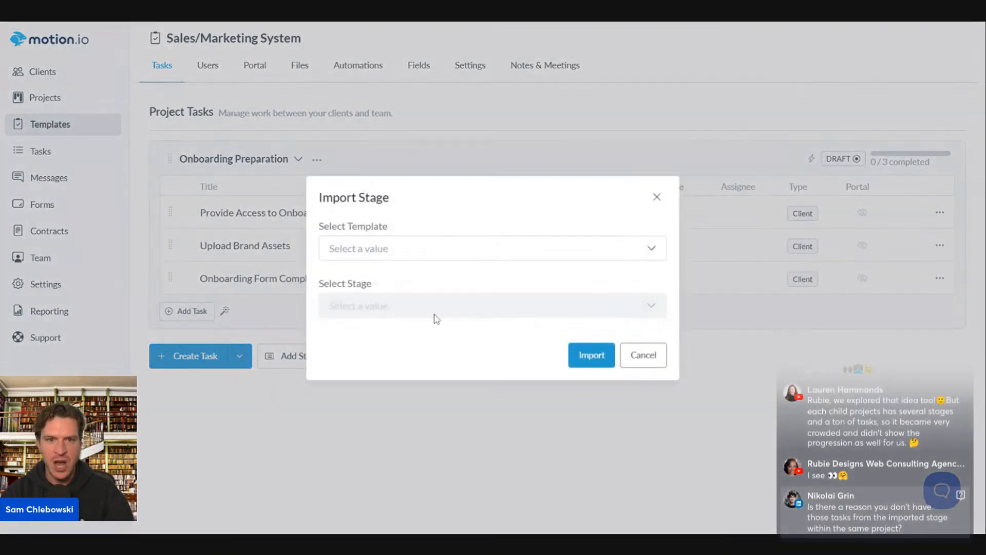
{"action": "left_click", "coordinate": [353, 250]}
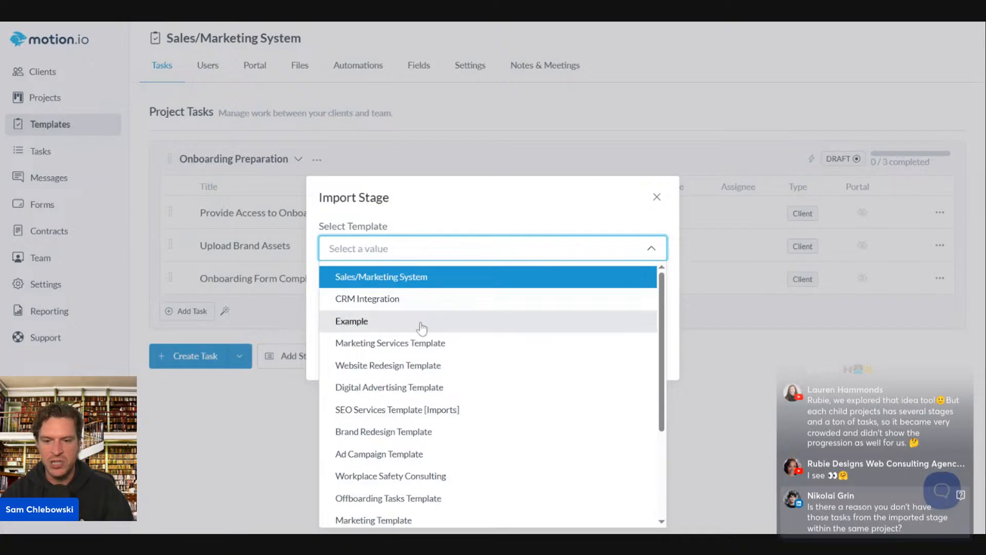
{"action": "left_click", "coordinate": [443, 343]}
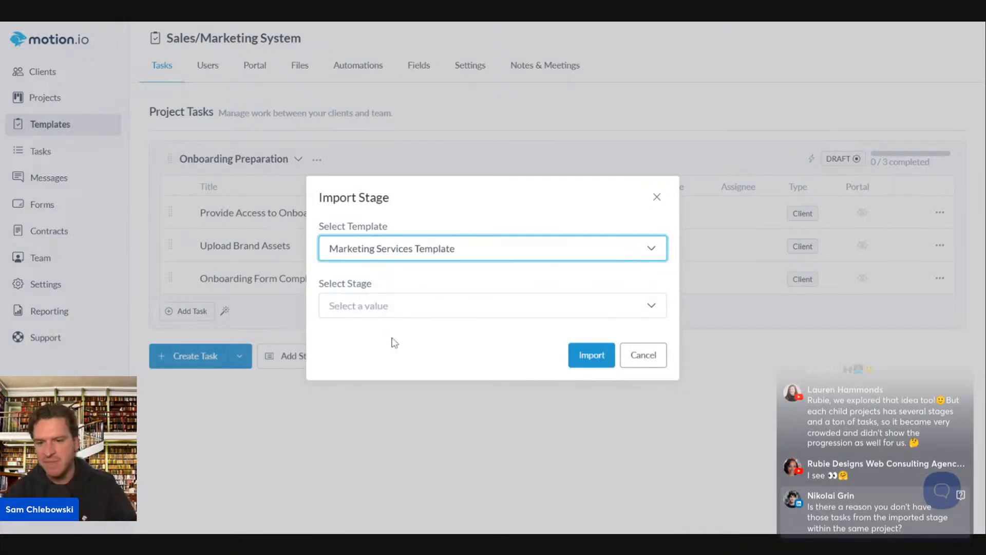
{"action": "left_click", "coordinate": [380, 318]}
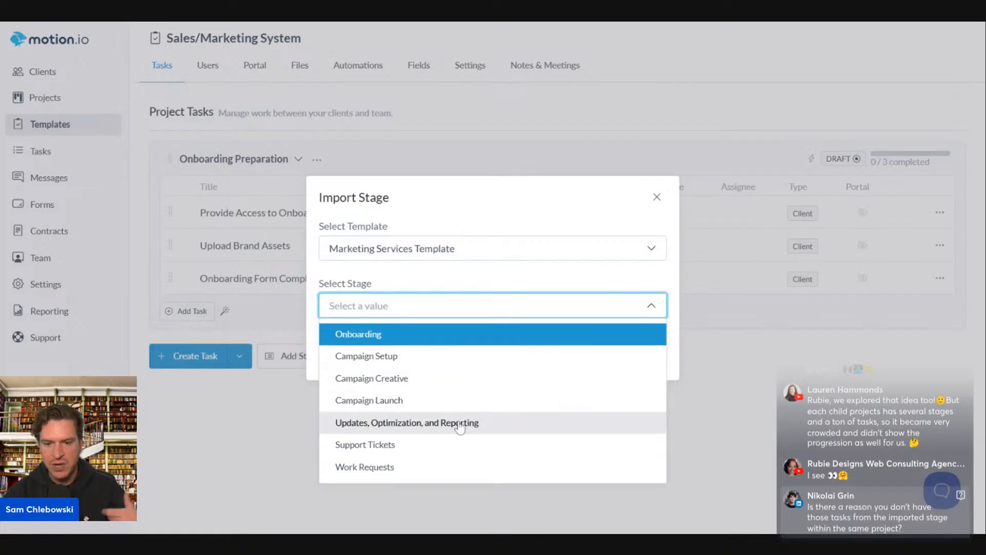
{"action": "left_click", "coordinate": [451, 263]}
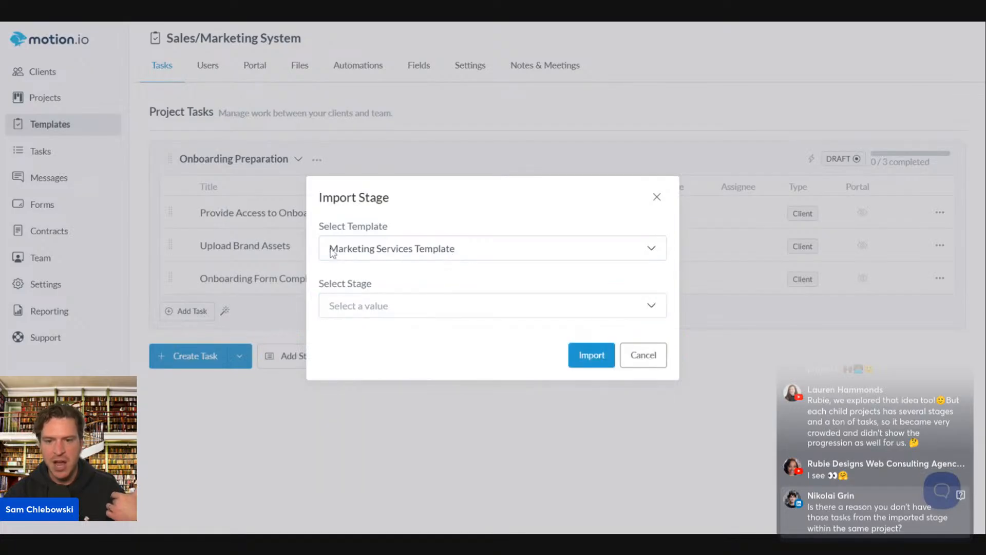
{"action": "left_click", "coordinate": [430, 309]}
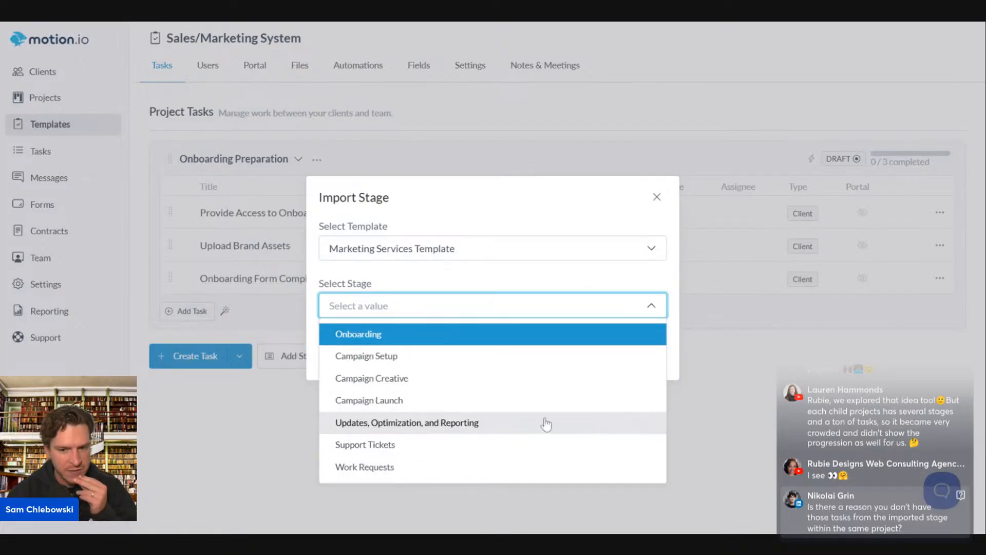
{"action": "left_click", "coordinate": [526, 380]}
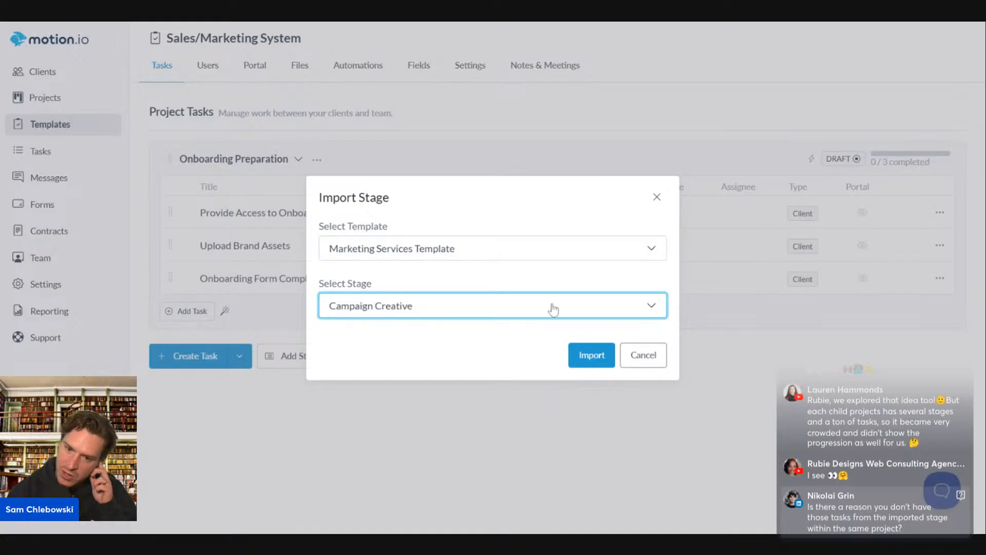
{"action": "left_click", "coordinate": [580, 307]}
{"action": "left_click", "coordinate": [539, 356]}
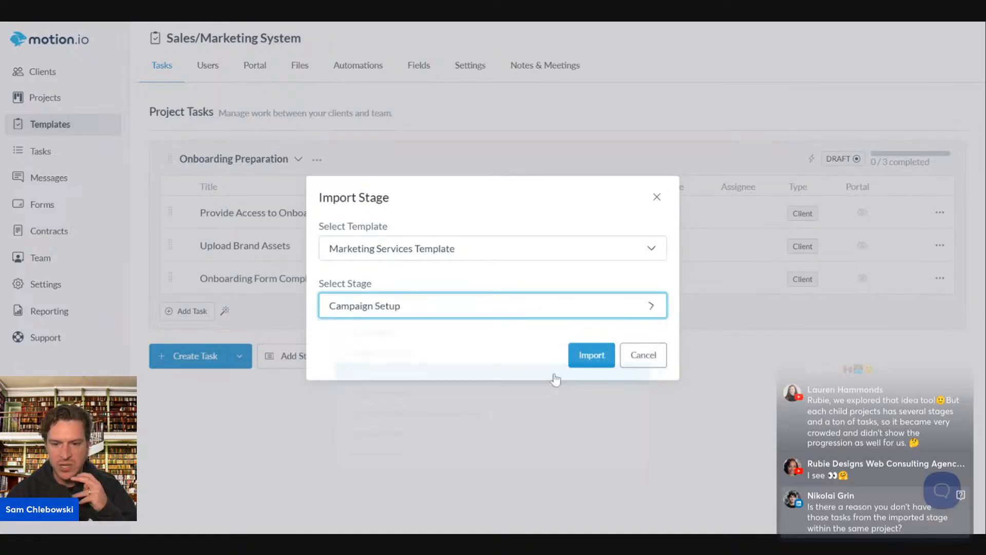
{"action": "left_click", "coordinate": [591, 354]}
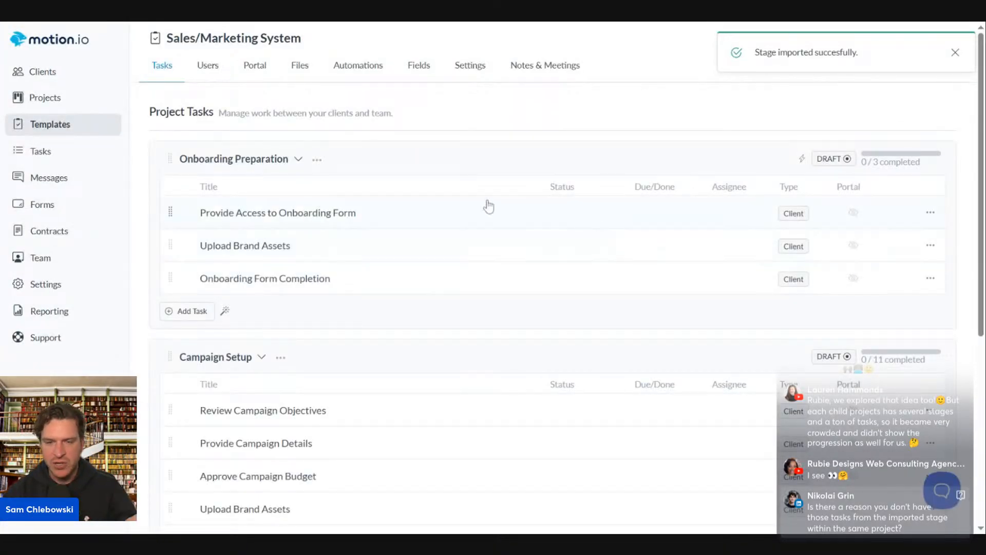
{"action": "left_click", "coordinate": [357, 71]}
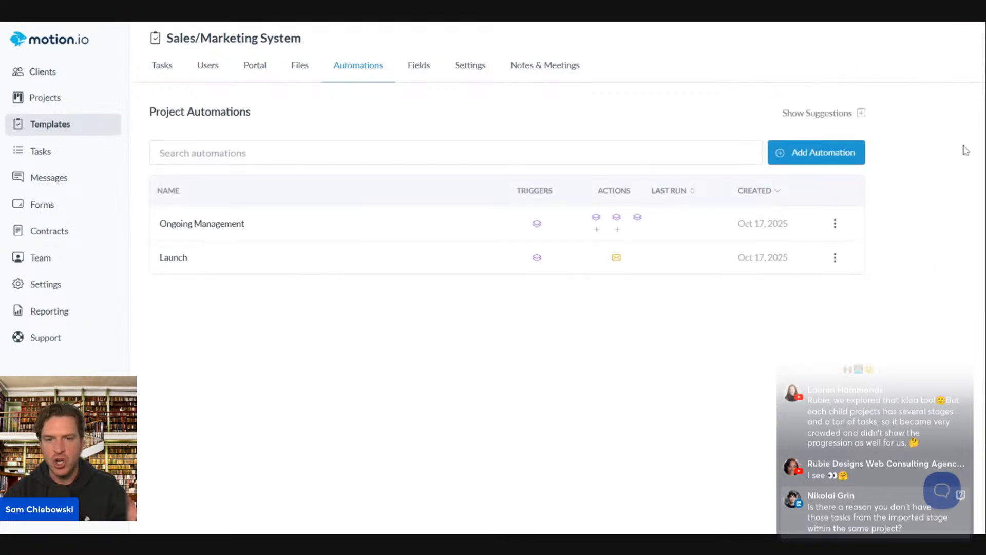
Delete the existing Ongoing Management and Launch automations
{"action": "left_click", "coordinate": [835, 223]}
{"action": "left_click", "coordinate": [861, 294]}
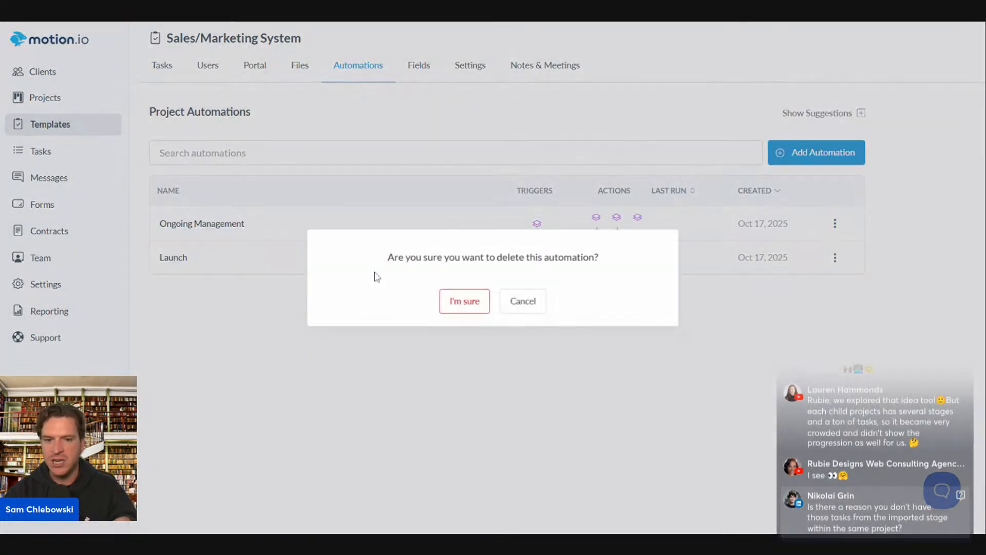
{"action": "left_click", "coordinate": [464, 301]}
{"action": "left_click", "coordinate": [835, 222]}
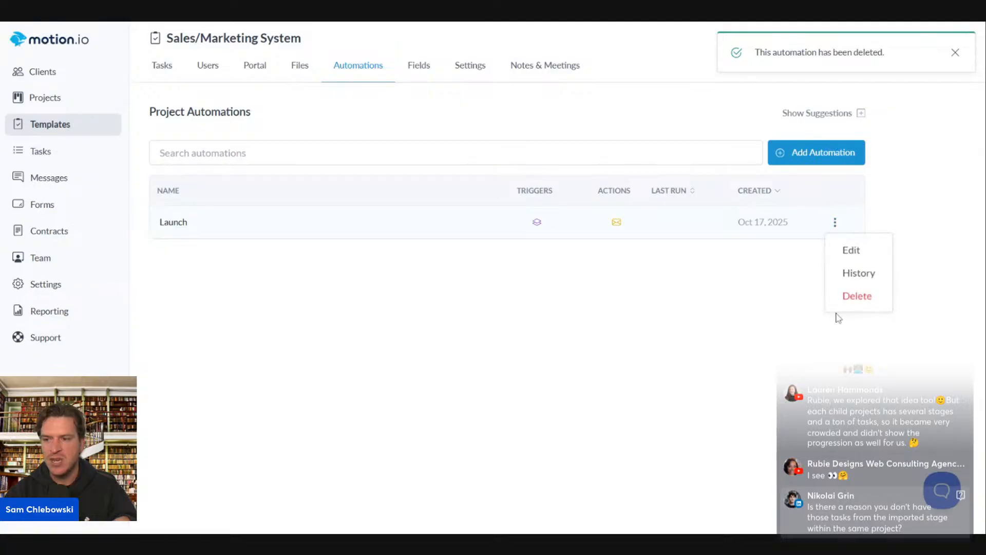
{"action": "left_click", "coordinate": [858, 297]}
{"action": "left_click", "coordinate": [478, 302]}
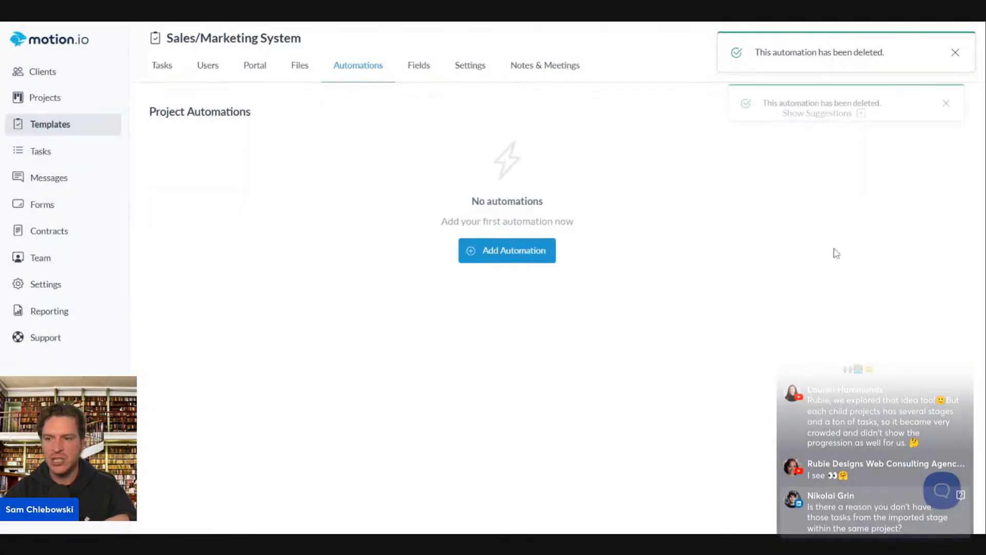
Create a new automation named 'Onboarding Completed > Activate Setup Stage'
{"action": "left_click", "coordinate": [482, 257]}
{"action": "left_click", "coordinate": [487, 174]}
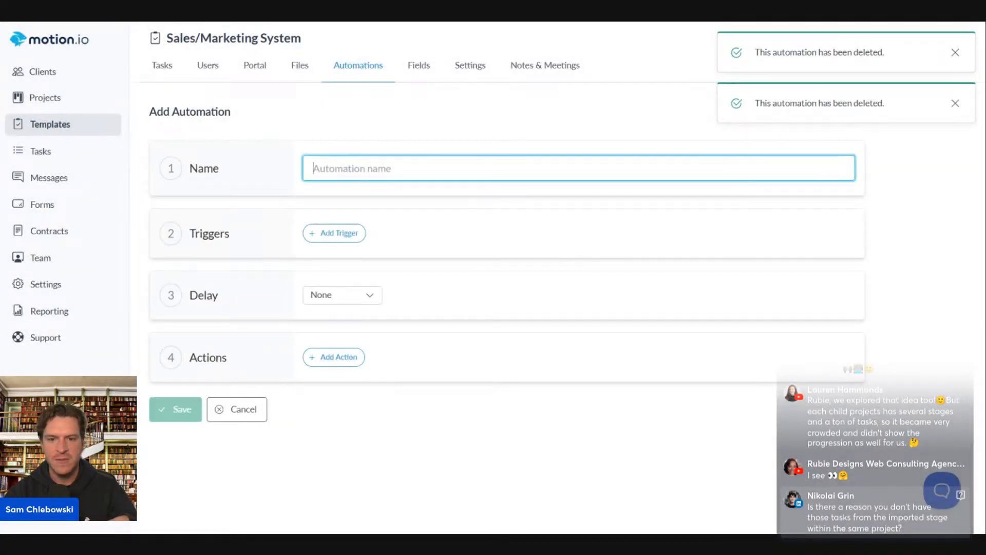
{"action": "type", "text": "Acti"}
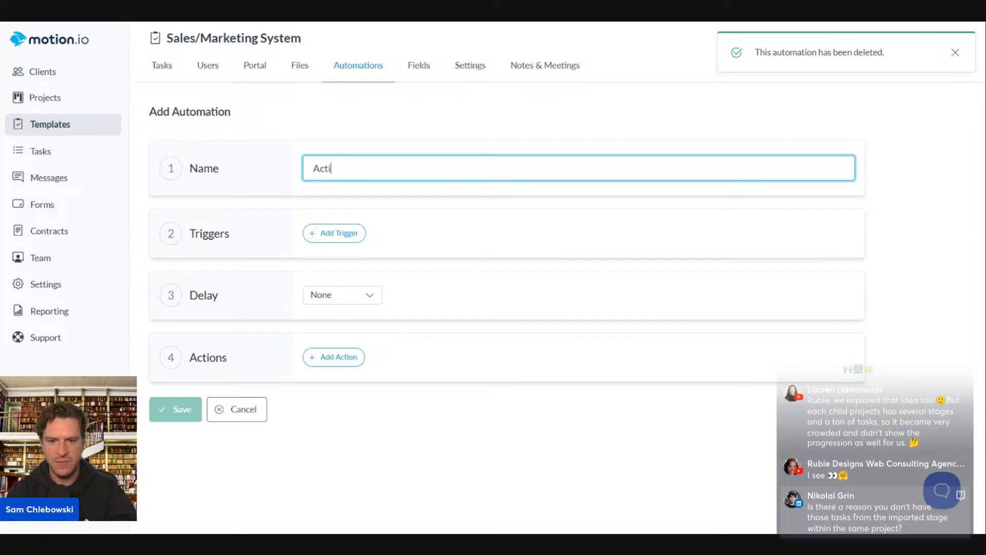
{"action": "type", "text": "vate Setup "}
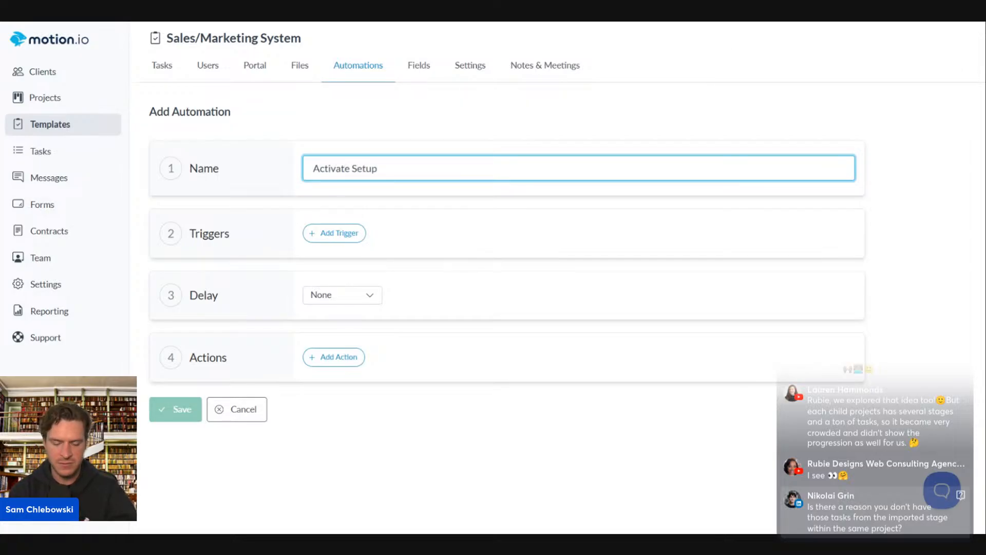
{"action": "type", "text": "Stage"}
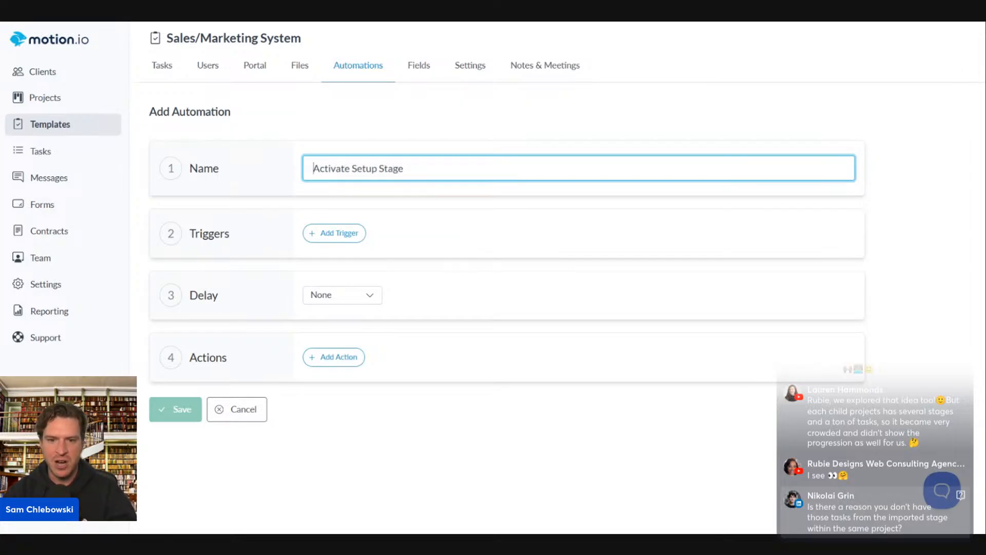
{"action": "type", "text": "Onboarding COmpl"}
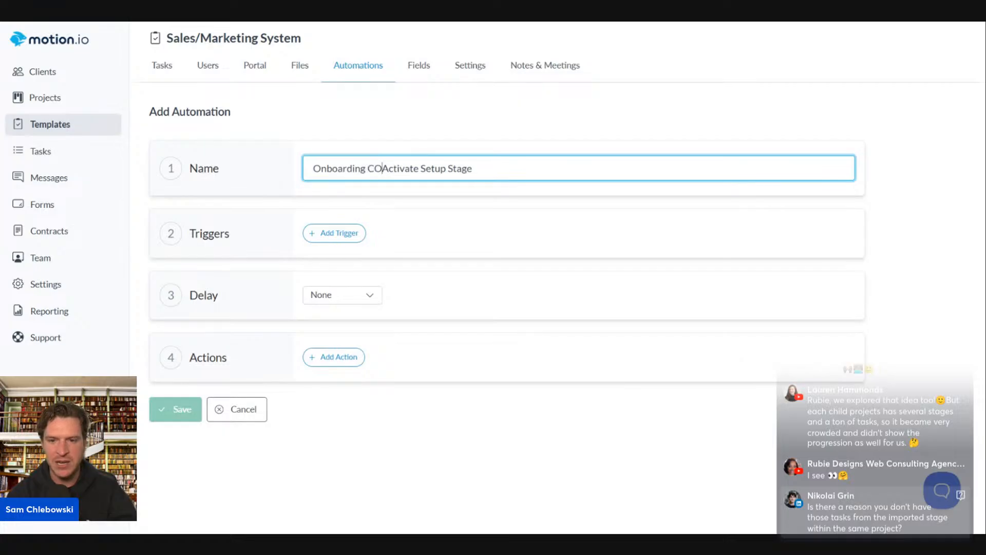
{"action": "key", "text": "BackSpace"}
{"action": "key", "text": "BackSpace"}
{"action": "key", "text": "BackSpace"}
{"action": "key", "text": "BackSpace"}
{"action": "type", "text": "ompleted <>"}
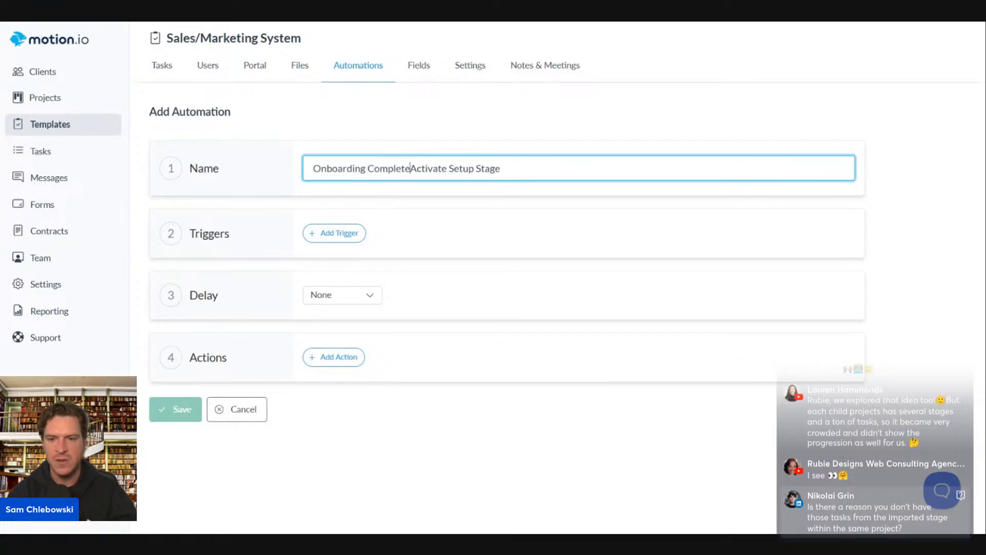
{"action": "key", "text": "BackSpace"}
{"action": "key", "text": "BackSpace"}
{"action": "type", "text": ">"}
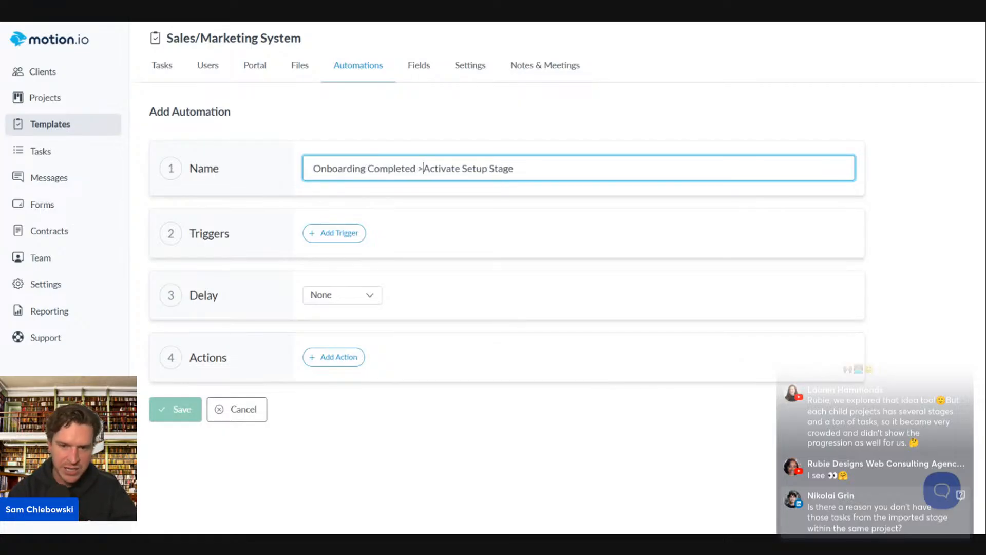
Set the automation's trigger to stage Onboarding Preparation is completed
{"action": "left_click", "coordinate": [330, 237]}
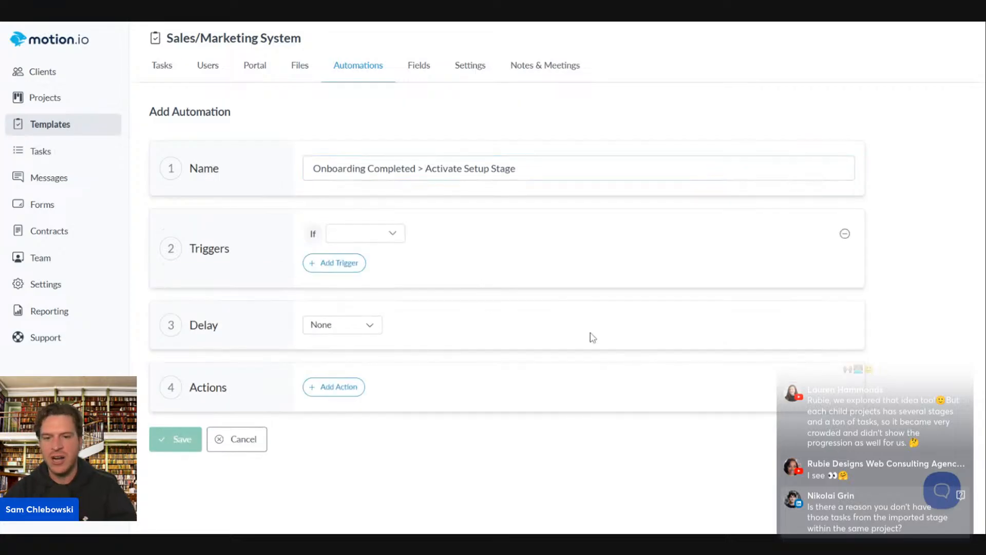
{"action": "left_click", "coordinate": [375, 234]}
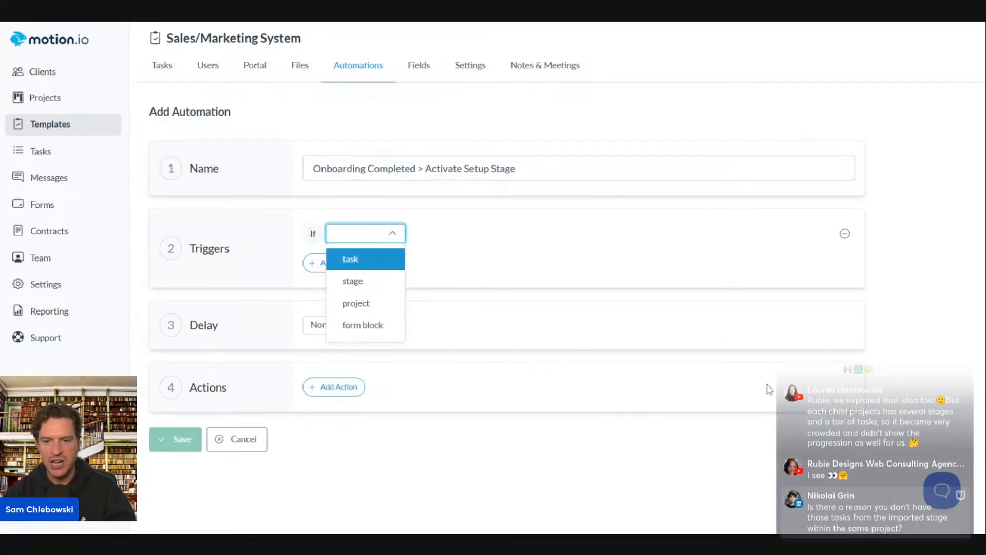
{"action": "left_click", "coordinate": [362, 282]}
{"action": "left_click", "coordinate": [472, 234]}
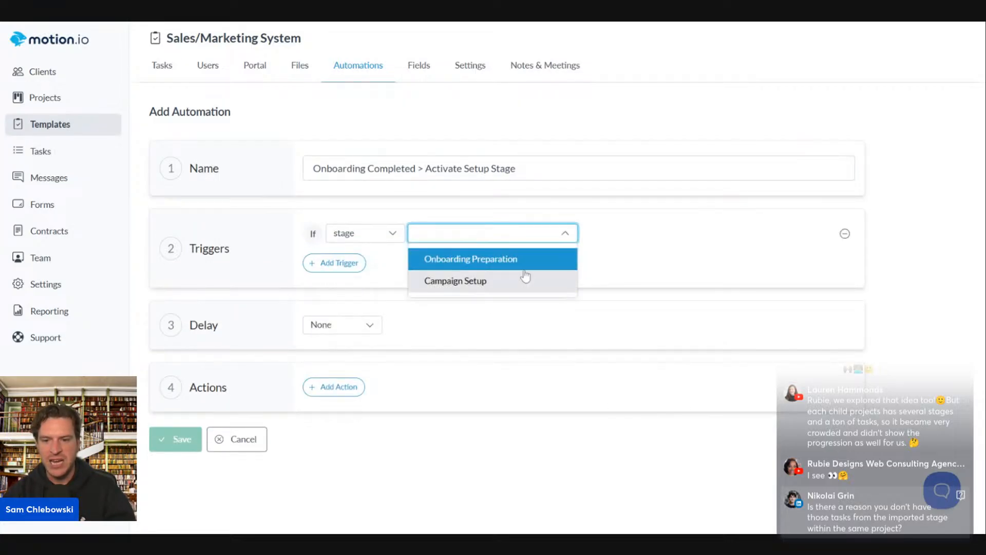
{"action": "left_click", "coordinate": [522, 259]}
{"action": "left_click", "coordinate": [678, 233]}
{"action": "left_click", "coordinate": [668, 258]}
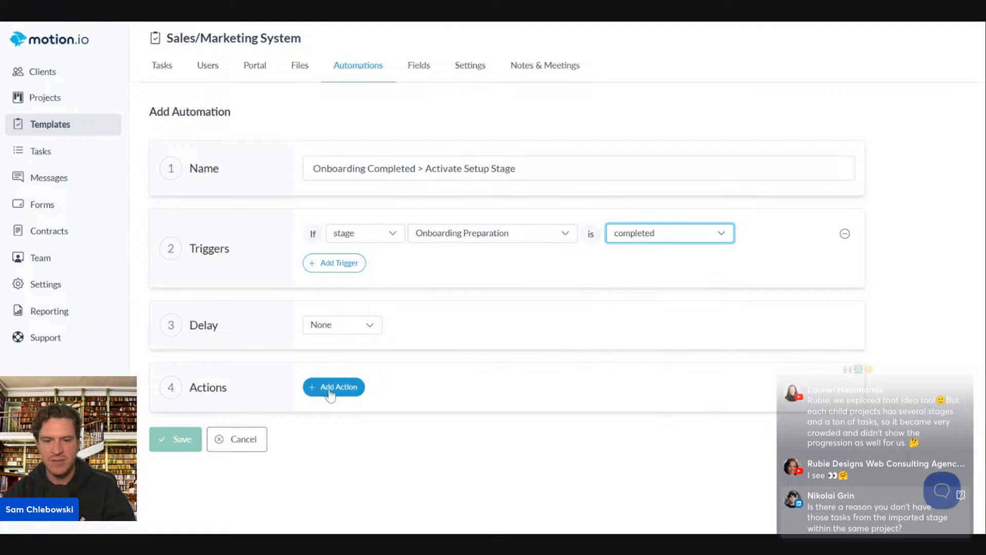
Add the action Activate stage Campaign Setup and save the automation
{"action": "left_click", "coordinate": [329, 390]}
{"action": "left_click", "coordinate": [379, 389]}
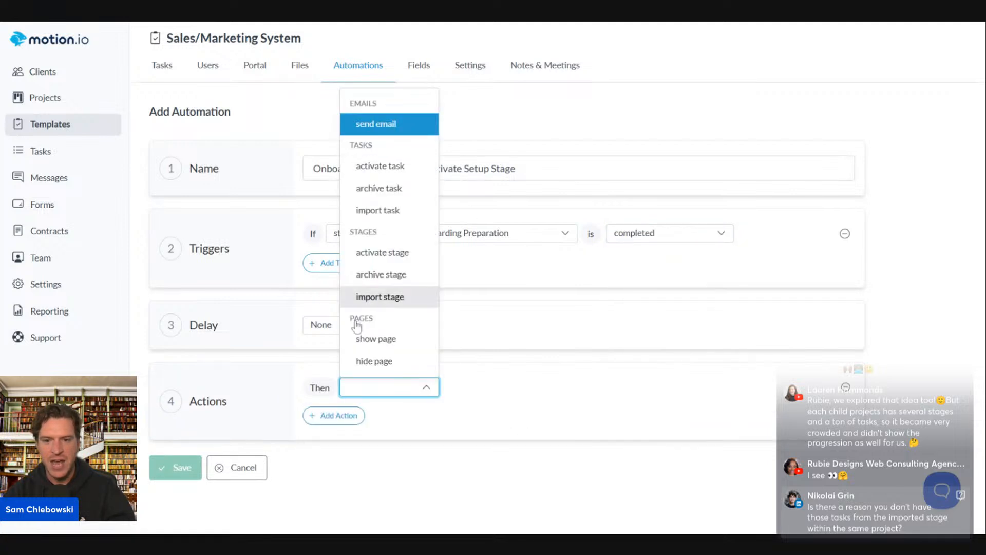
{"action": "left_click", "coordinate": [382, 252]}
{"action": "left_click", "coordinate": [499, 388]}
{"action": "left_click", "coordinate": [523, 435]}
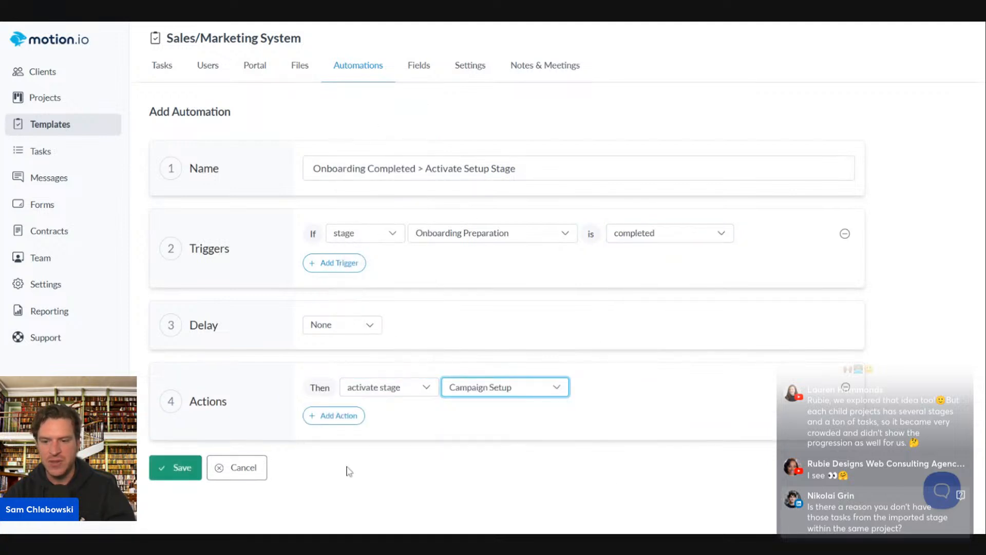
{"action": "left_click", "coordinate": [154, 469]}
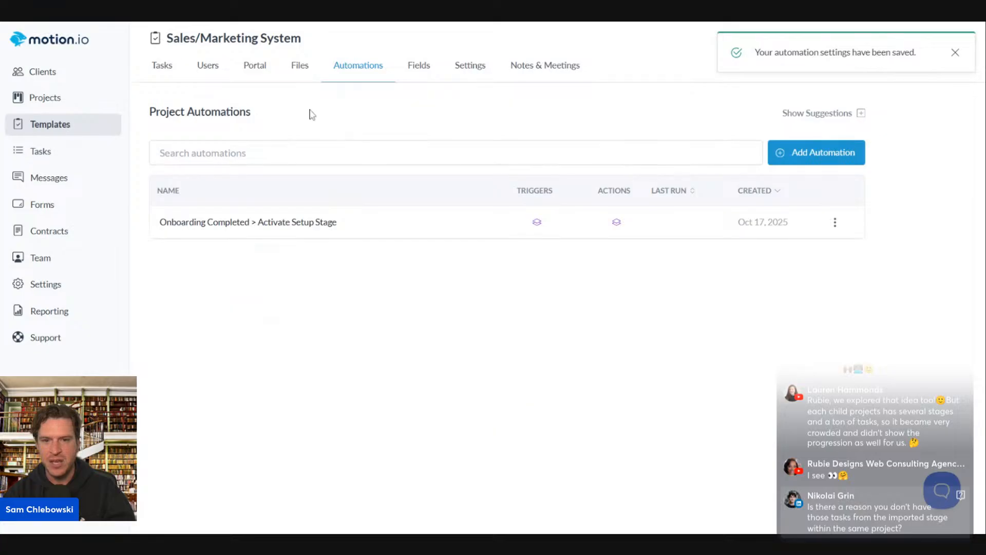
On the template's Tasks page, set the Campaign Setup stage to Hide from Tracker
{"action": "left_click", "coordinate": [206, 66]}
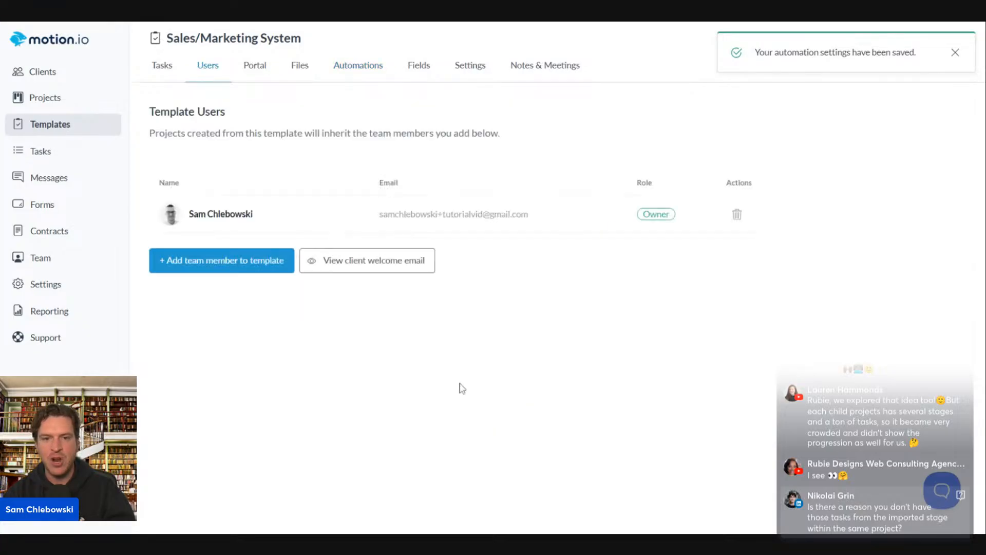
{"action": "left_click", "coordinate": [154, 70]}
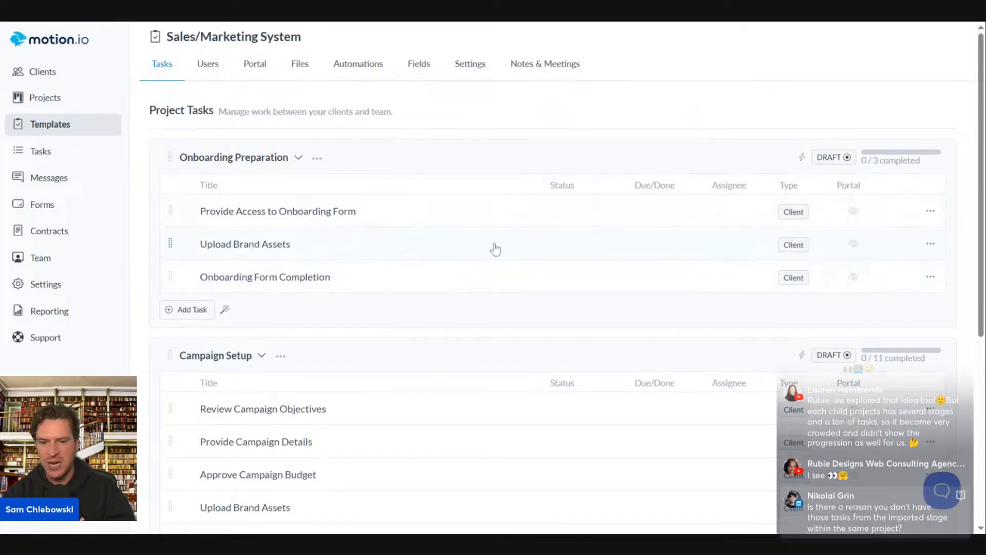
{"action": "scroll", "coordinate": [381, 208], "scroll_direction": "down", "scroll_amount": 5}
{"action": "left_click", "coordinate": [281, 108]}
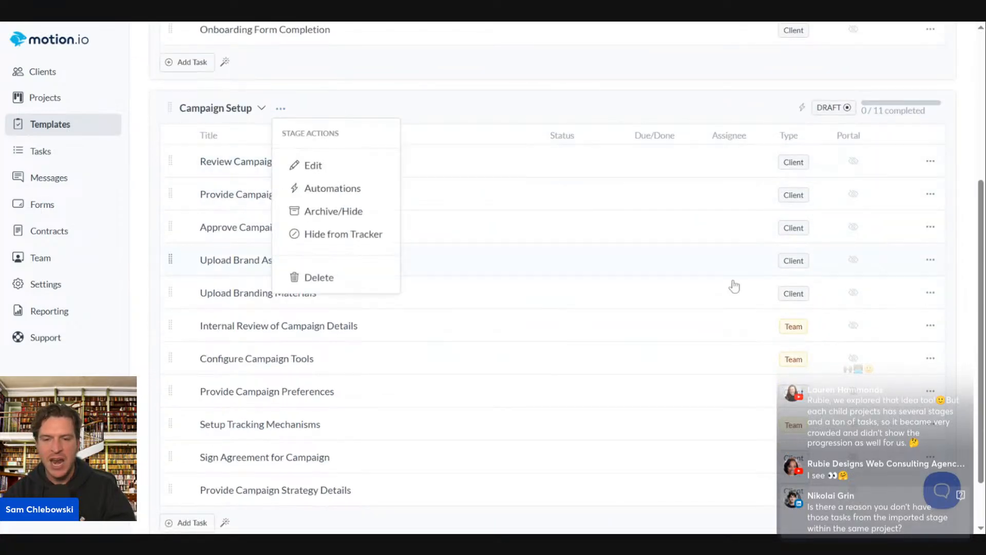
{"action": "scroll", "coordinate": [660, 279], "scroll_direction": "up", "scroll_amount": 5}
{"action": "scroll", "coordinate": [481, 517], "scroll_direction": "down", "scroll_amount": 3}
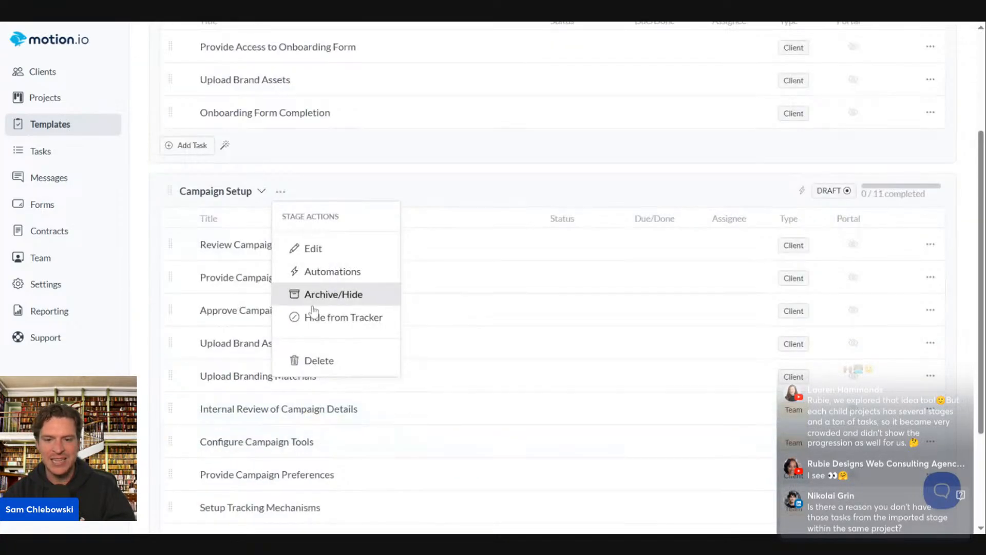
{"action": "left_click", "coordinate": [469, 341]}
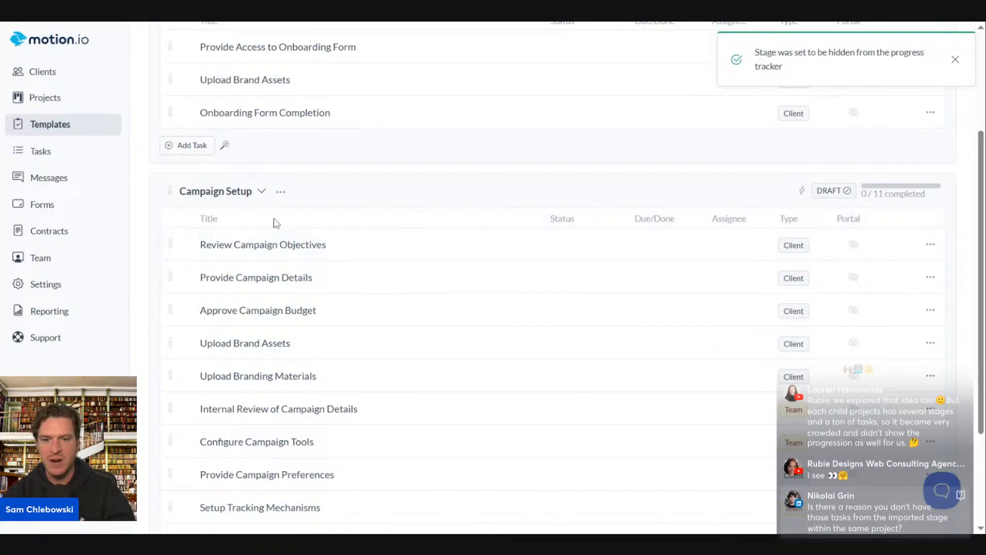
{"action": "scroll", "coordinate": [398, 309], "scroll_direction": "up", "scroll_amount": 3}
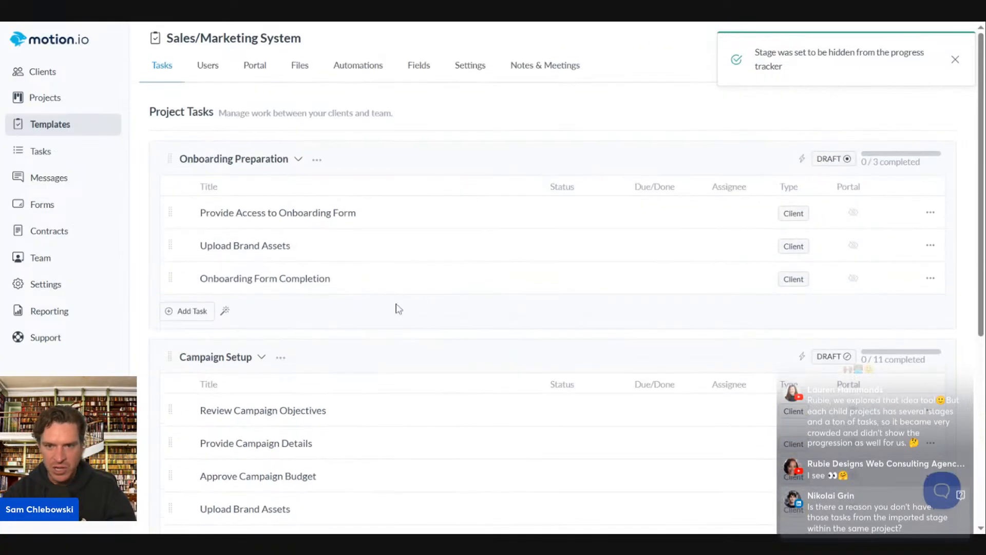
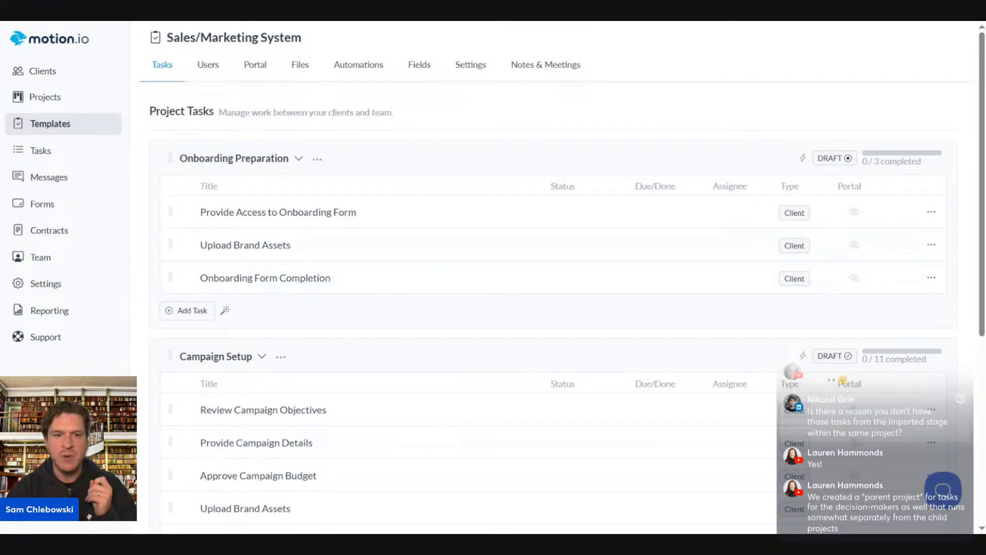
Open the Sales/Marketing System template's Notes & Meetings page, which is still empty
{"action": "left_click", "coordinate": [561, 76]}
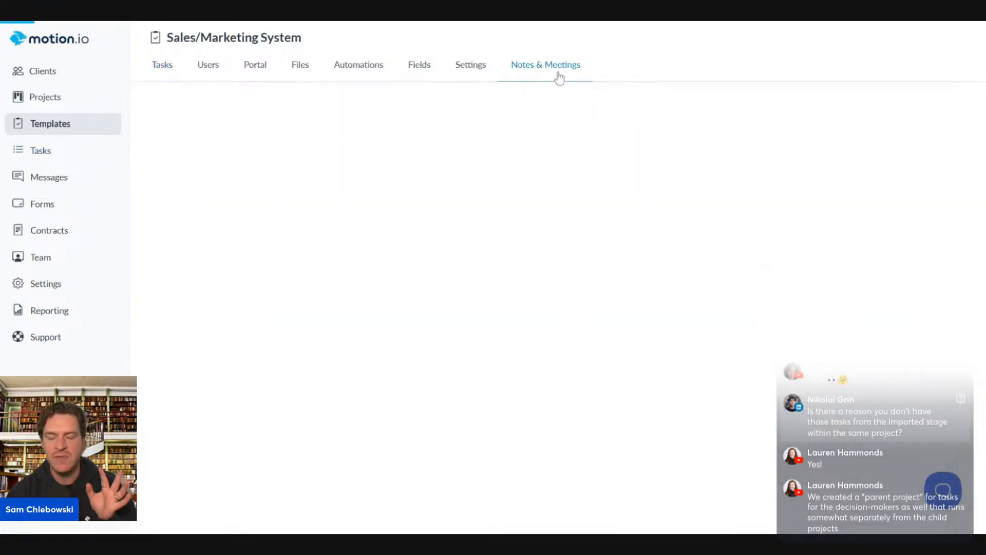
Open the Moxie Beverages - Website Redesign project from the Projects list to its Tasks page
{"action": "left_click", "coordinate": [42, 131]}
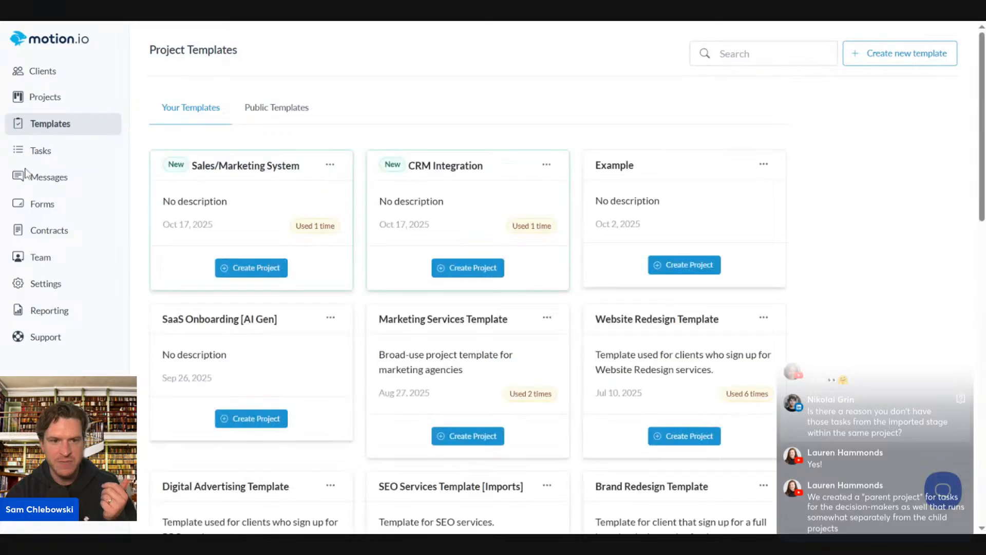
{"action": "left_click", "coordinate": [44, 100]}
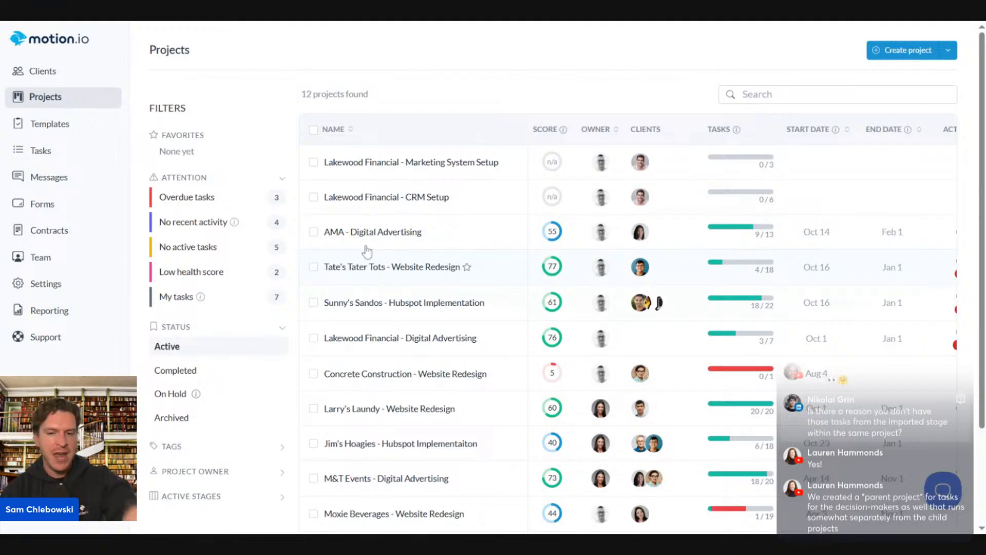
{"action": "scroll", "coordinate": [339, 339], "scroll_direction": "down", "scroll_amount": 2}
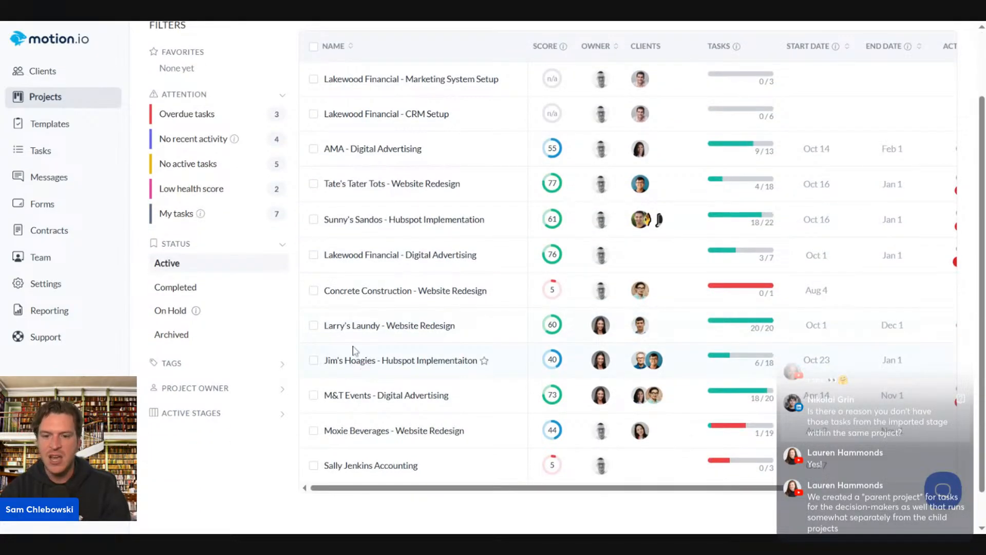
{"action": "left_click", "coordinate": [377, 363]}
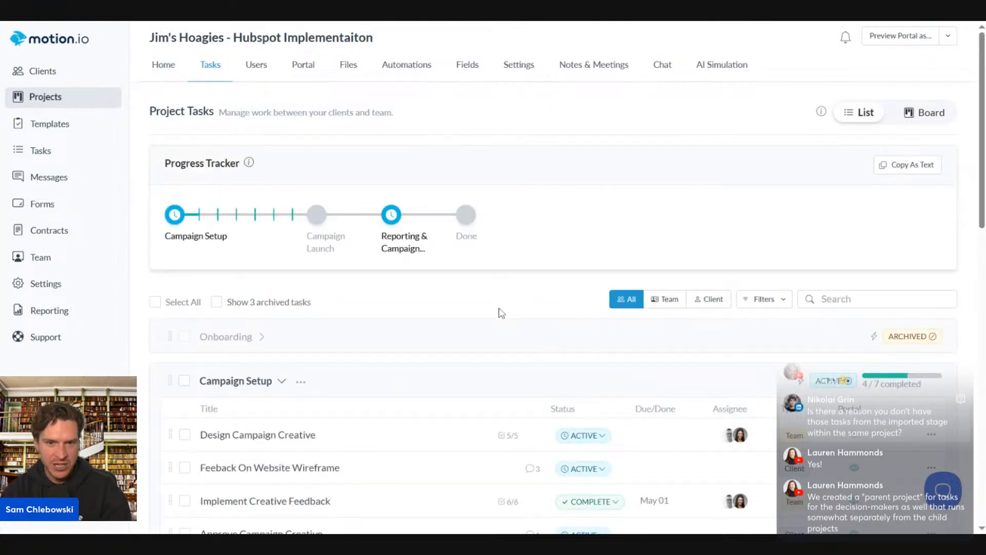
{"action": "left_click", "coordinate": [47, 97]}
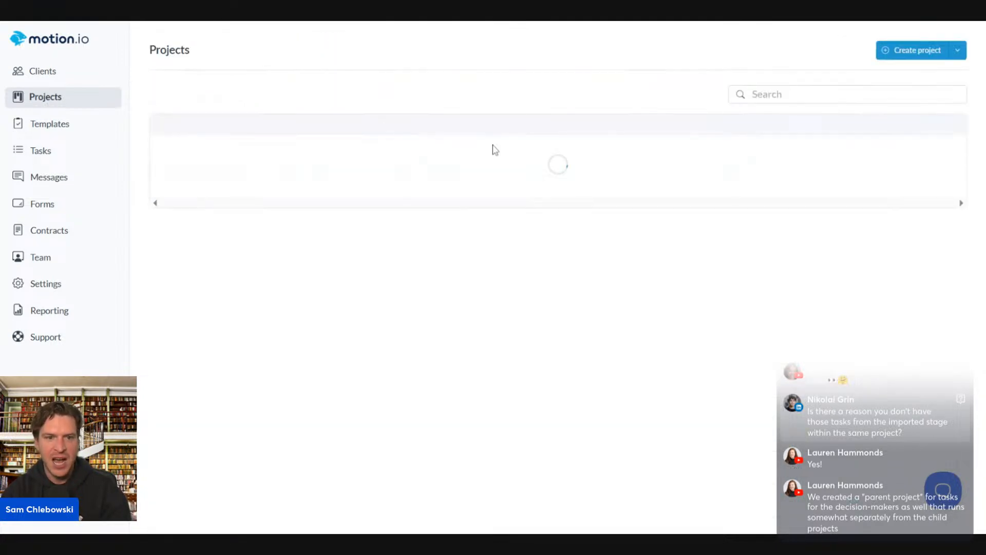
{"action": "scroll", "coordinate": [370, 393], "scroll_direction": "down", "scroll_amount": 2}
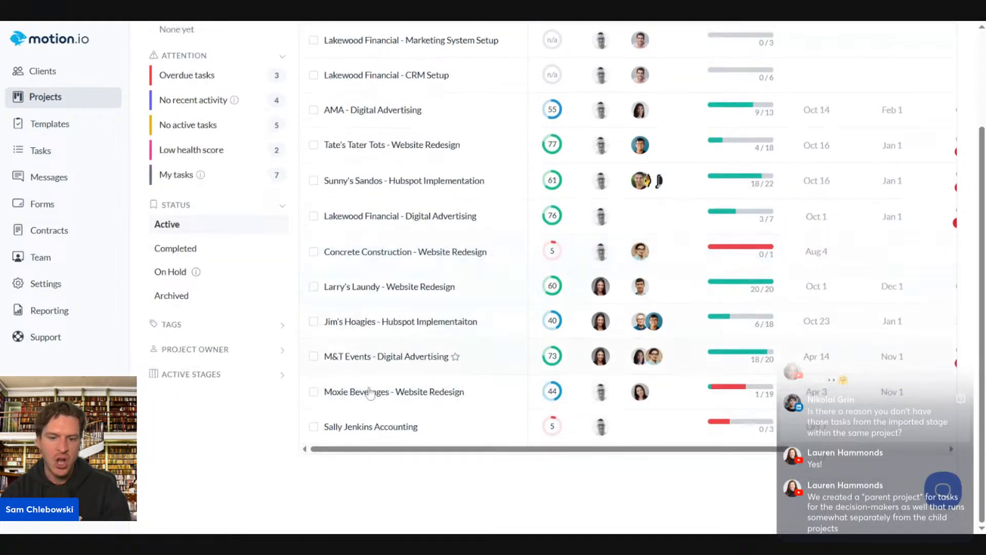
{"action": "left_click", "coordinate": [379, 399]}
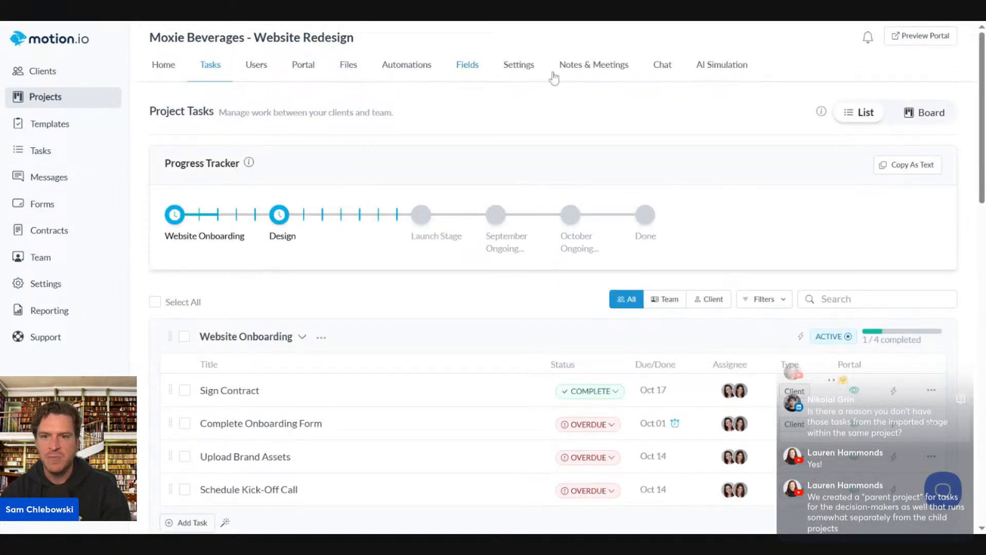
Add a '10/17/2025 Meeting' entry to the project's notes, then switch to the transcript document
{"action": "left_click", "coordinate": [594, 66]}
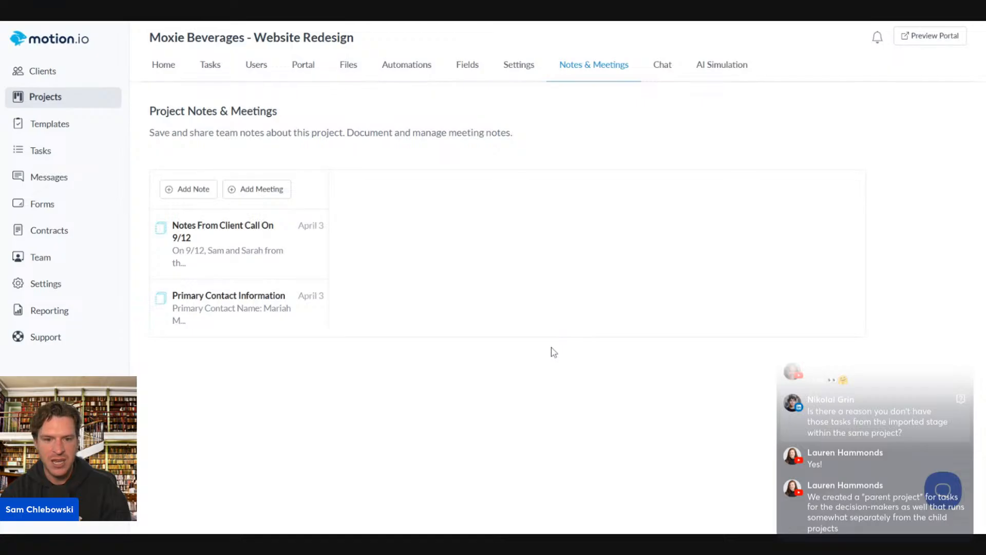
{"action": "left_click", "coordinate": [209, 255]}
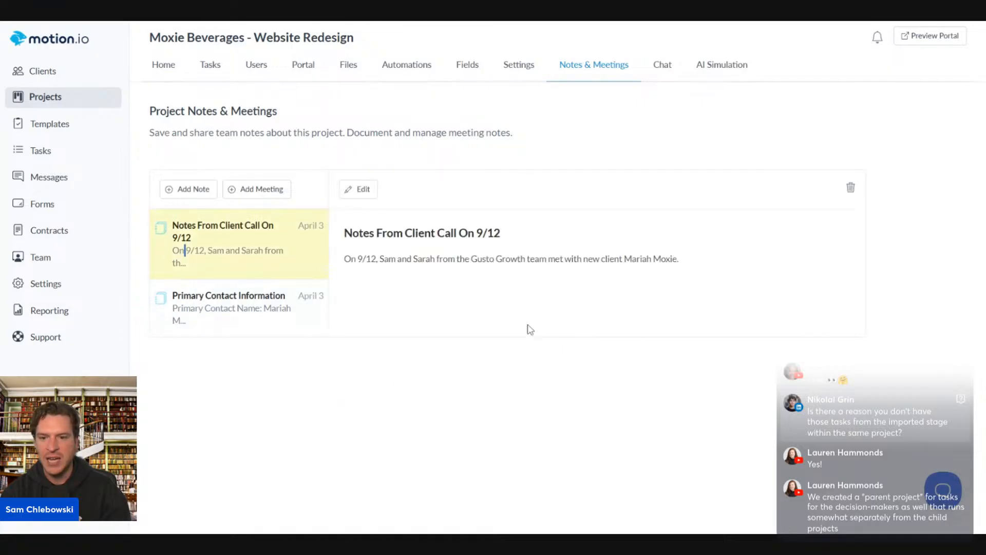
{"action": "left_click", "coordinate": [195, 314]}
{"action": "left_click_drag", "start_coordinate": [199, 243], "coordinate": [274, 203]}
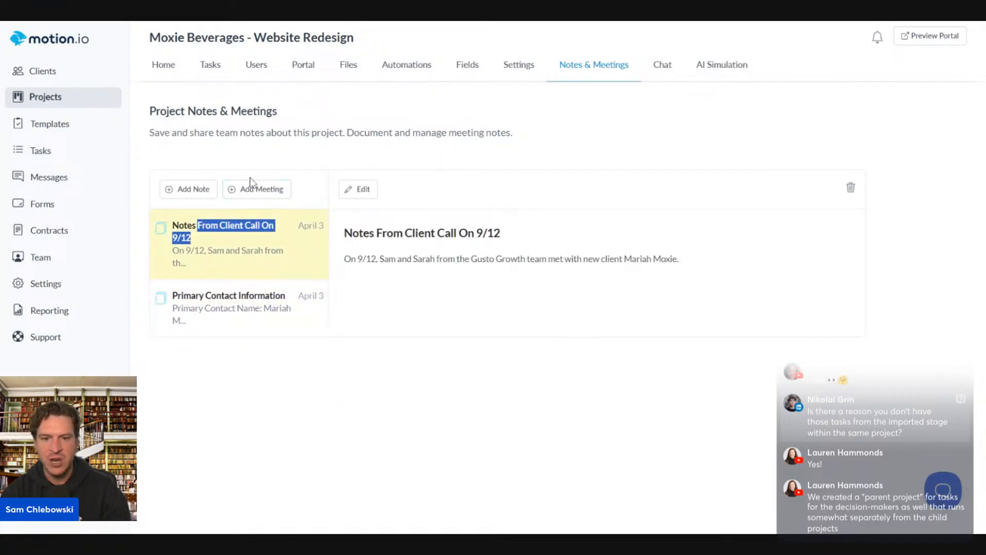
{"action": "left_click", "coordinate": [254, 188]}
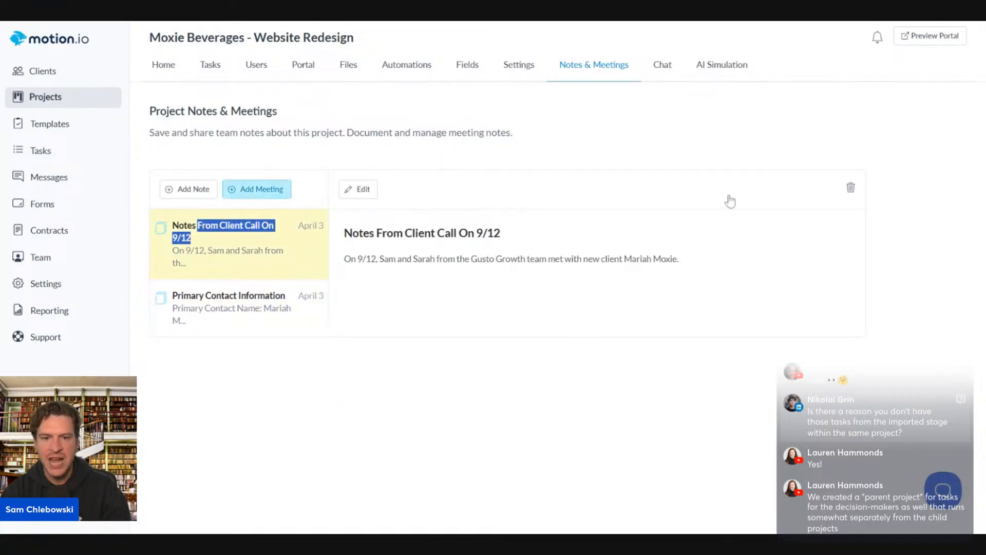
{"action": "left_click", "coordinate": [750, 22]}
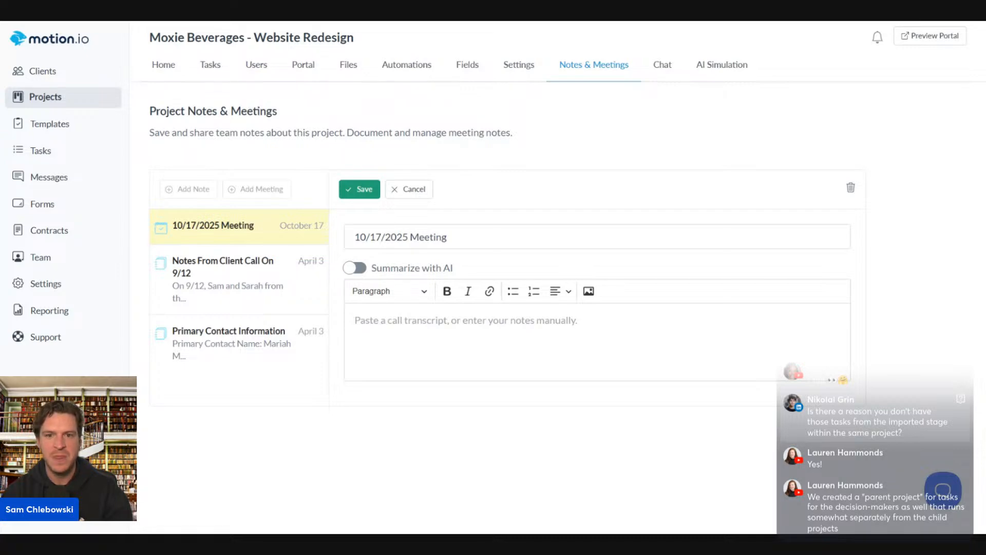
{"action": "key", "text": "ctrl+Tab"}
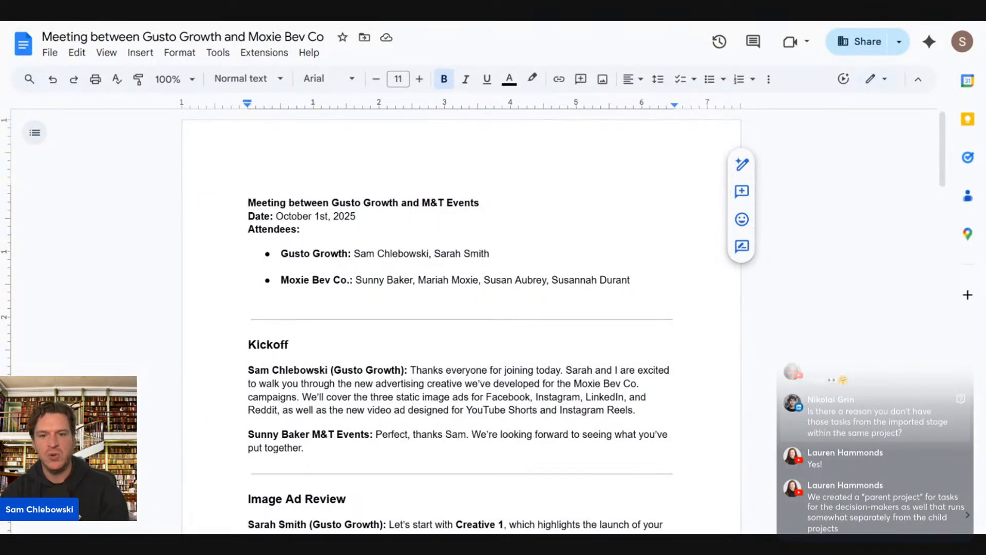
Select and copy the whole Gusto Growth–Moxie Bev Co transcript, then return to Motion.io
{"action": "left_click_drag", "start_coordinate": [248, 202], "coordinate": [480, 506]}
{"action": "scroll", "coordinate": [462, 319], "scroll_direction": "up", "scroll_amount": 5}
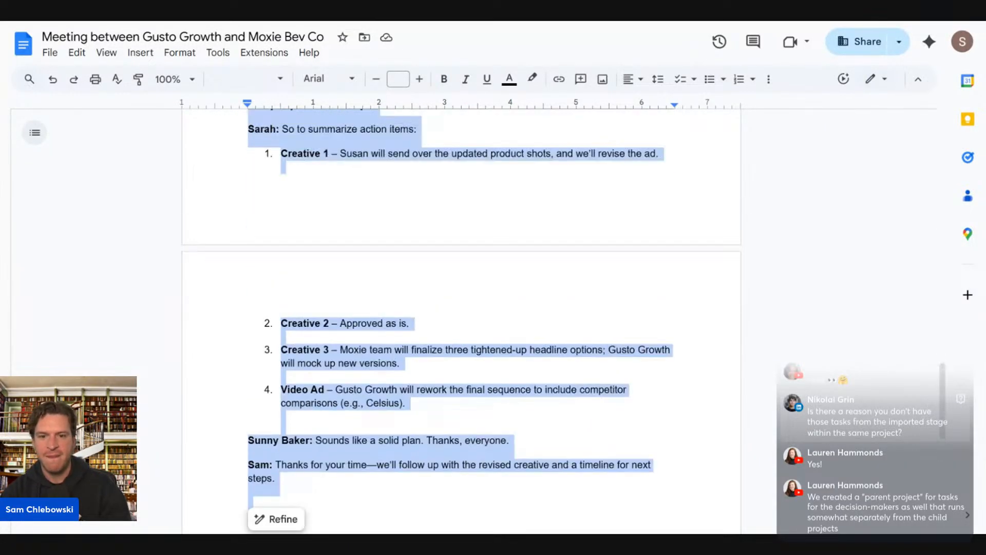
{"action": "scroll", "coordinate": [462, 319], "scroll_direction": "up", "scroll_amount": 5}
{"action": "scroll", "coordinate": [463, 318], "scroll_direction": "up", "scroll_amount": 15}
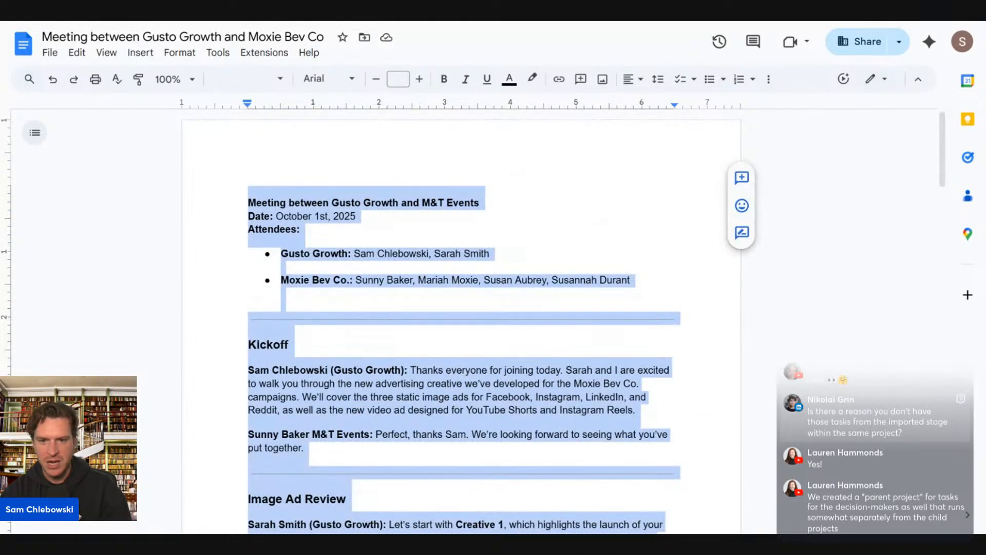
{"action": "left_click", "coordinate": [96, 21]}
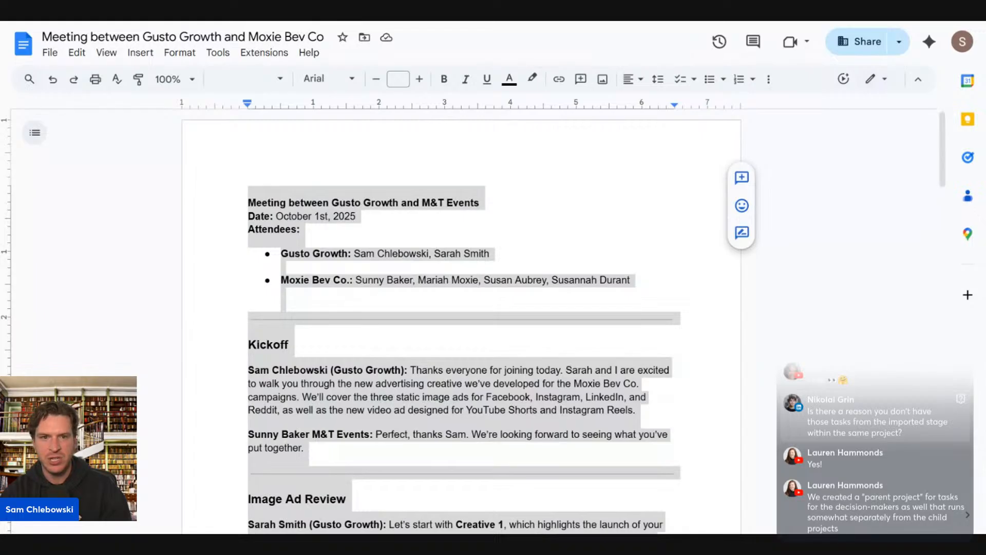
{"action": "key", "text": "alt+Tab"}
{"action": "key", "text": "alt+Tab"}
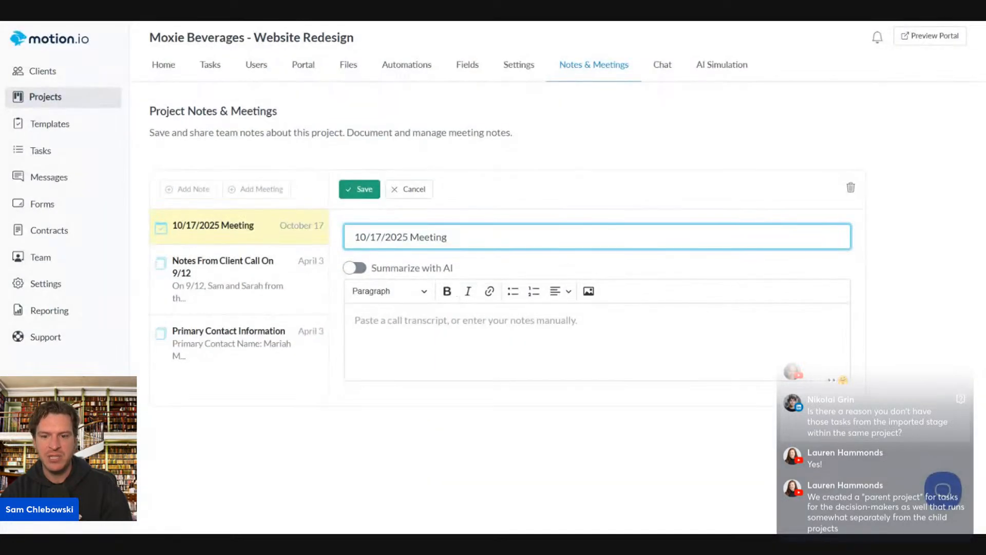
Paste the transcript into the meeting notes, switch on Summarize with AI, and save
{"action": "left_click", "coordinate": [355, 320]}
{"action": "key", "text": "ctrl+v"}
{"action": "scroll", "coordinate": [335, 352], "scroll_direction": "up", "scroll_amount": 15}
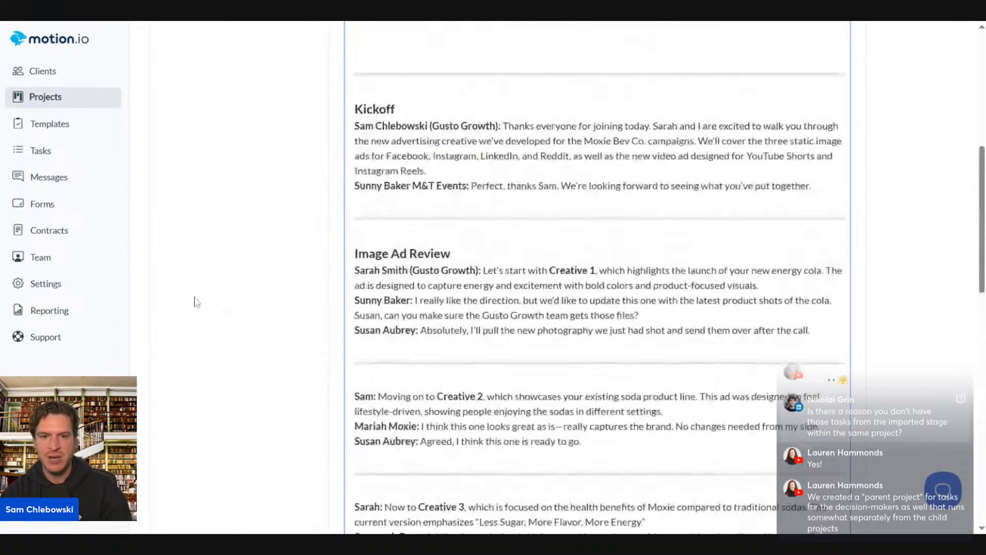
{"action": "left_click", "coordinate": [350, 268]}
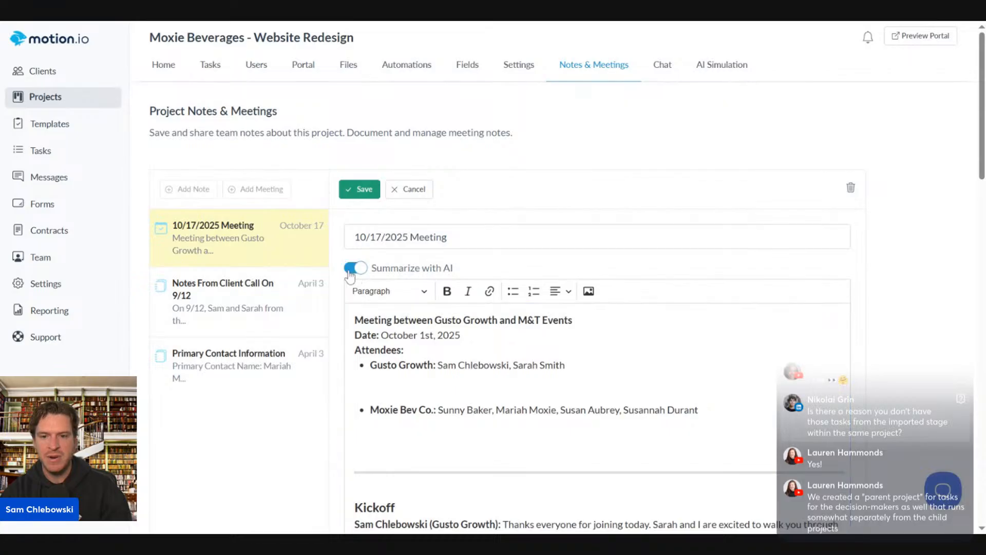
{"action": "left_click", "coordinate": [351, 189]}
Reopen the 10/17/2025 Meeting entry from the project's Notes & Meetings list
{"action": "scroll", "coordinate": [465, 265], "scroll_direction": "down", "scroll_amount": 20}
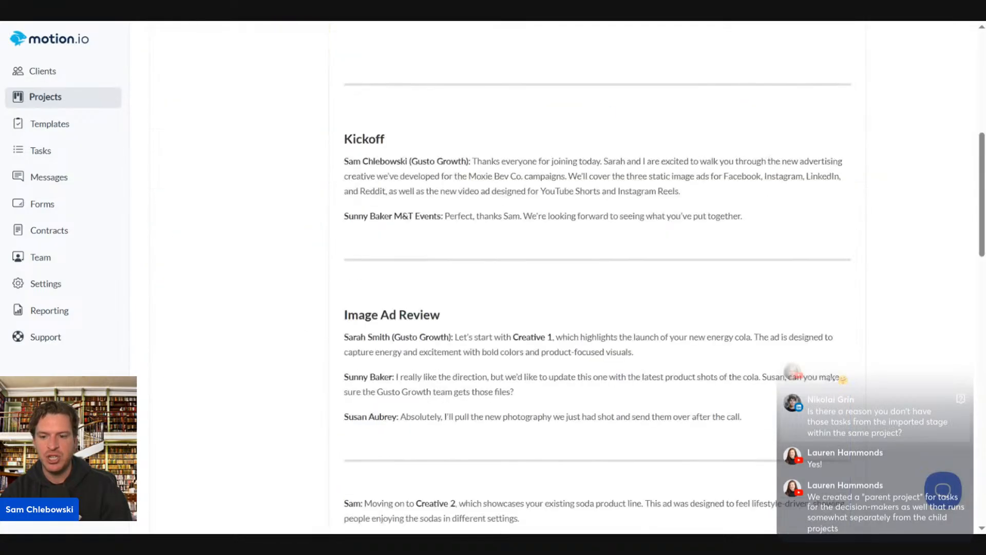
{"action": "scroll", "coordinate": [359, 359], "scroll_direction": "up", "scroll_amount": 15}
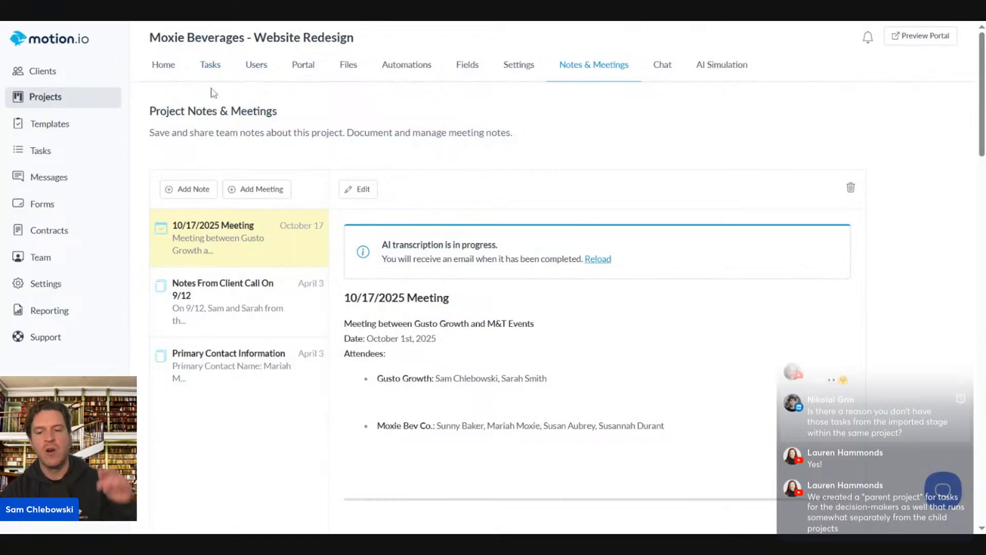
{"action": "left_click", "coordinate": [254, 65]}
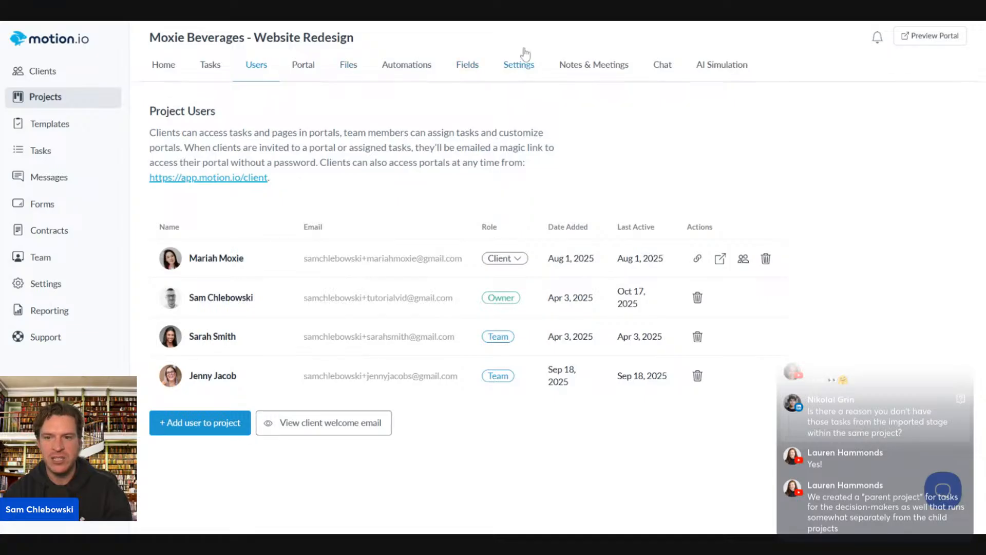
{"action": "left_click", "coordinate": [569, 67]}
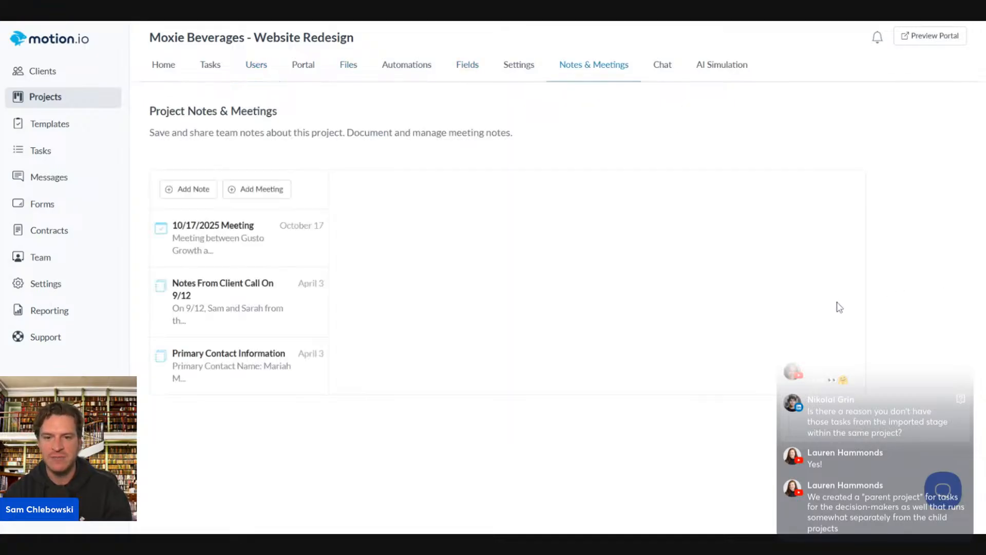
{"action": "left_click", "coordinate": [323, 242]}
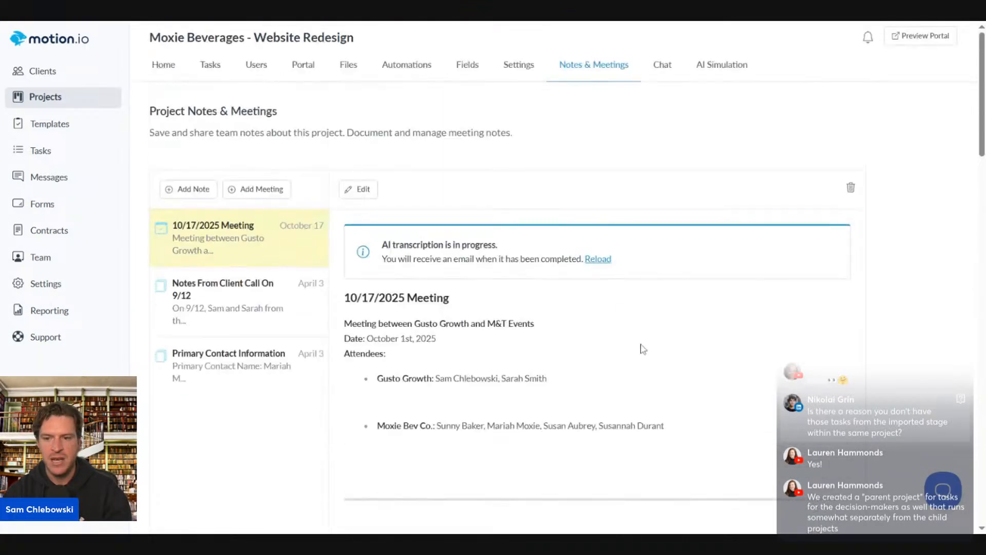
{"action": "left_click", "coordinate": [597, 259]}
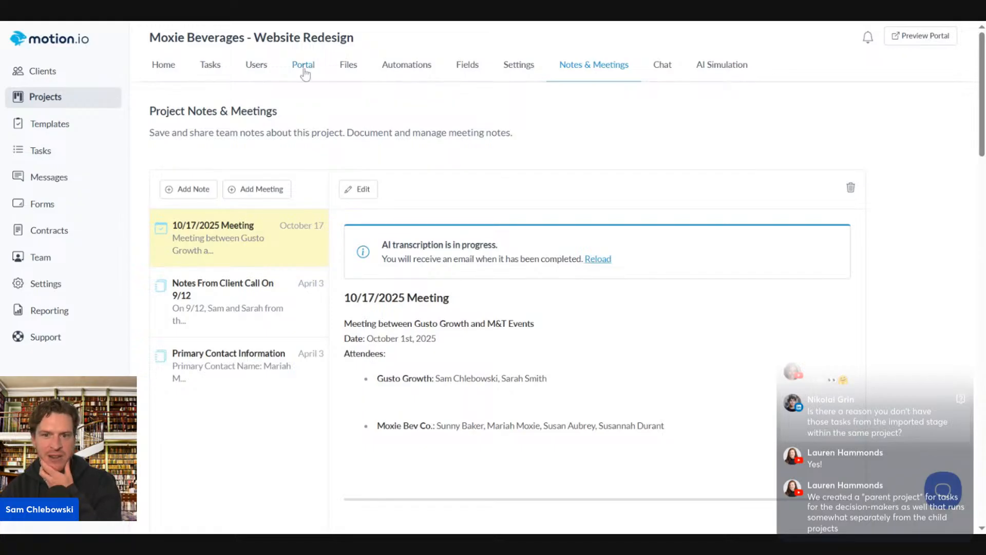
Reload the finished AI summary and scroll down to its per-person Next steps
{"action": "left_click", "coordinate": [598, 259]}
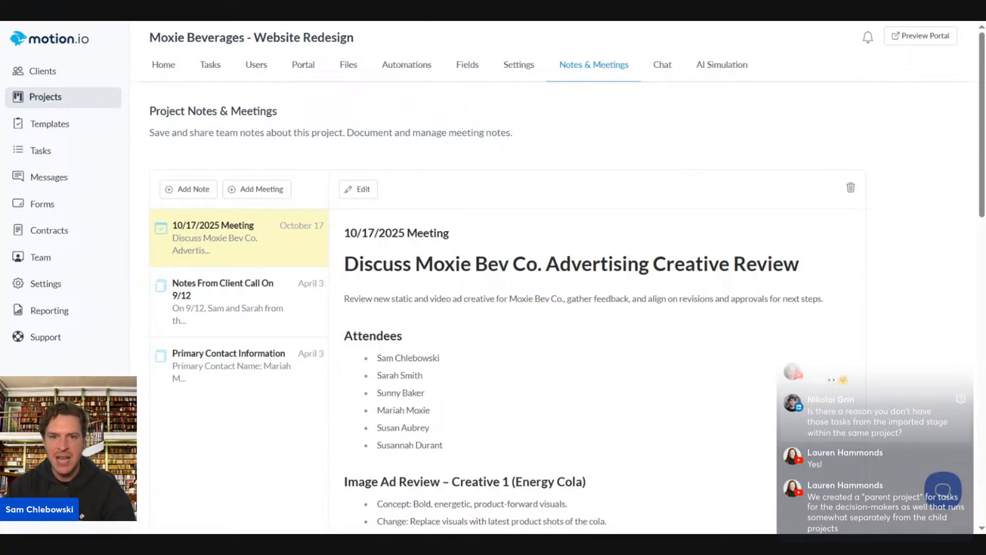
{"action": "scroll", "coordinate": [516, 436], "scroll_direction": "down", "scroll_amount": 3}
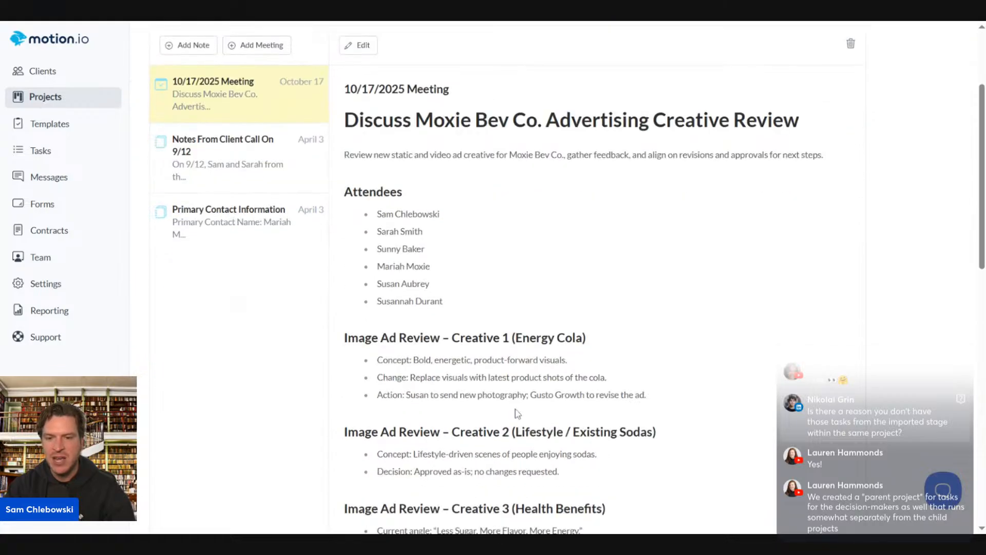
{"action": "scroll", "coordinate": [517, 414], "scroll_direction": "down", "scroll_amount": 1}
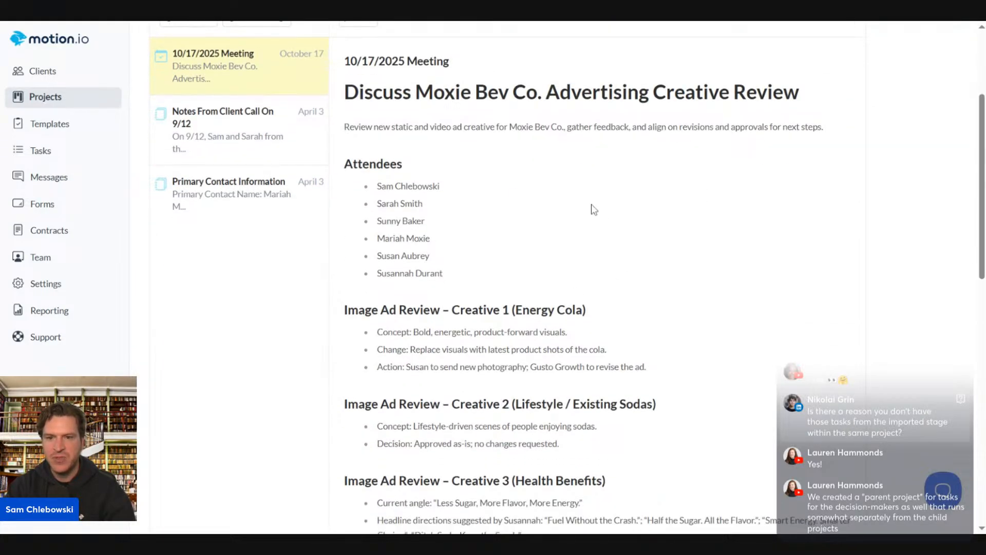
{"action": "scroll", "coordinate": [594, 210], "scroll_direction": "down", "scroll_amount": 15}
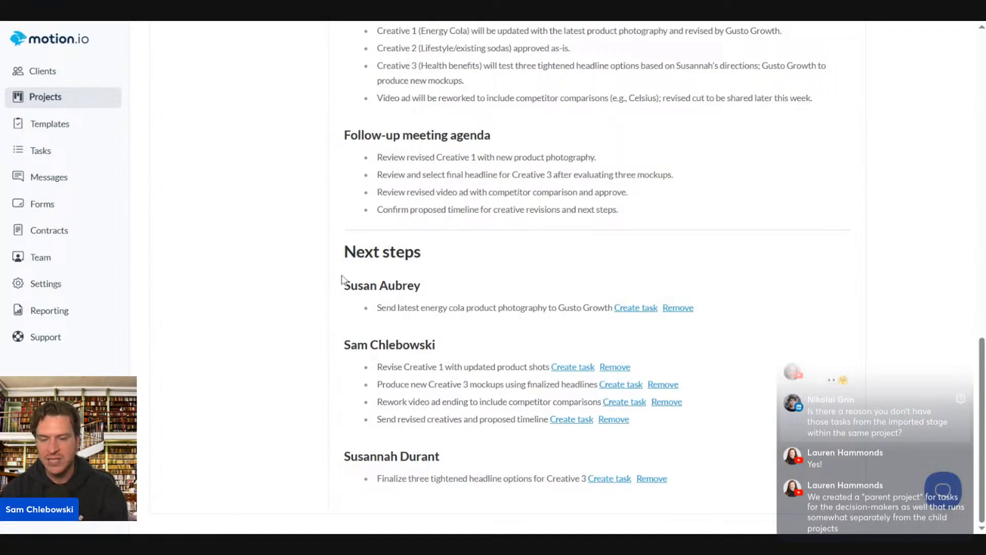
Start a task from the energy cola photography next step, then close it without saving
{"action": "left_click", "coordinate": [637, 309]}
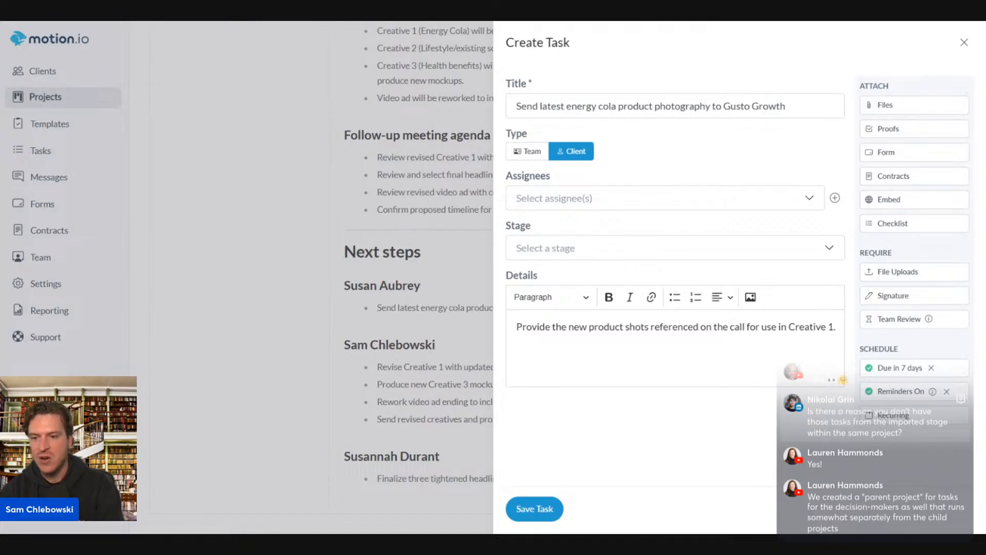
{"action": "left_click_drag", "start_coordinate": [516, 327], "coordinate": [858, 310]}
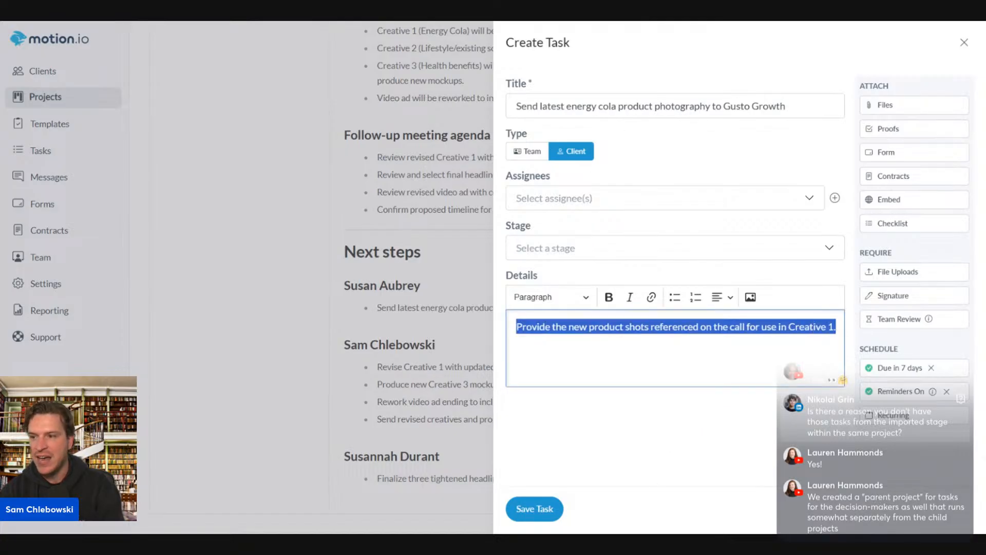
{"action": "left_click", "coordinate": [962, 45]}
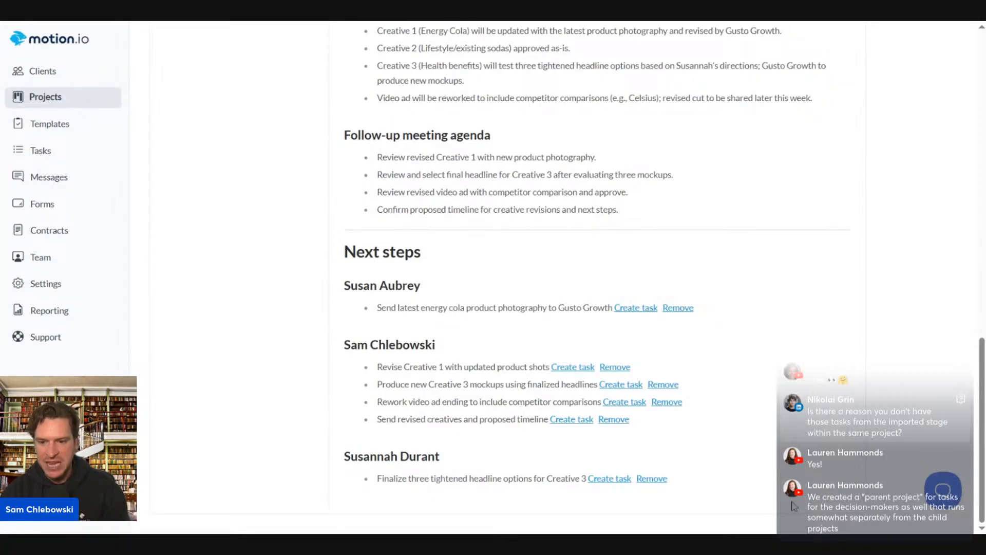
Draft a task from 'Produce new Creative 3 mockups using finalized headlines' and review its prefilled title and details
{"action": "left_click", "coordinate": [614, 480]}
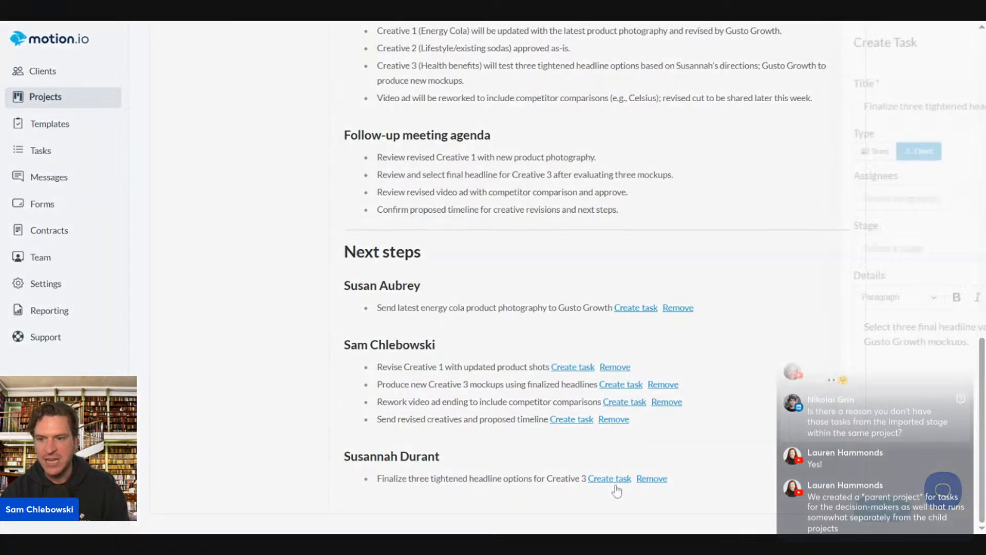
{"action": "left_click", "coordinate": [962, 48]}
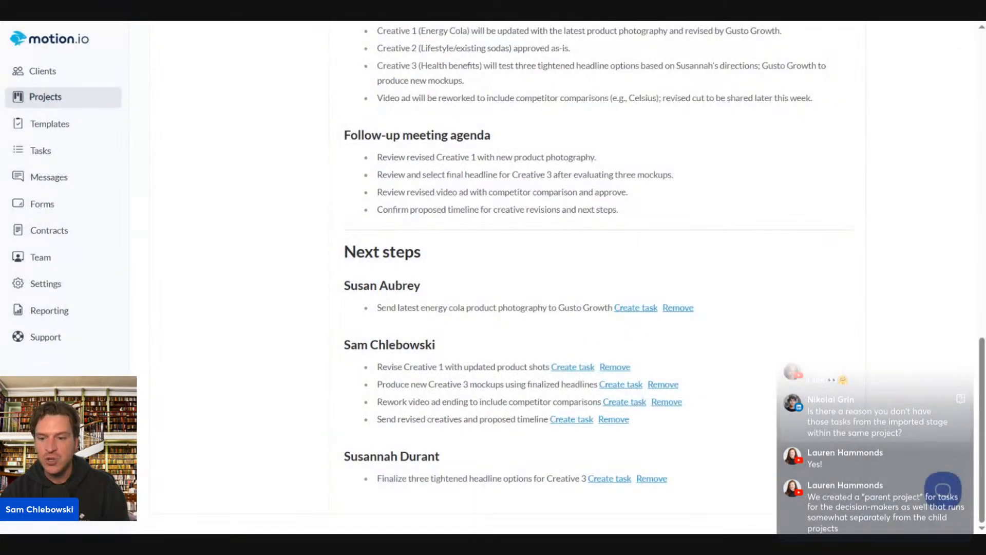
{"action": "left_click", "coordinate": [620, 384]}
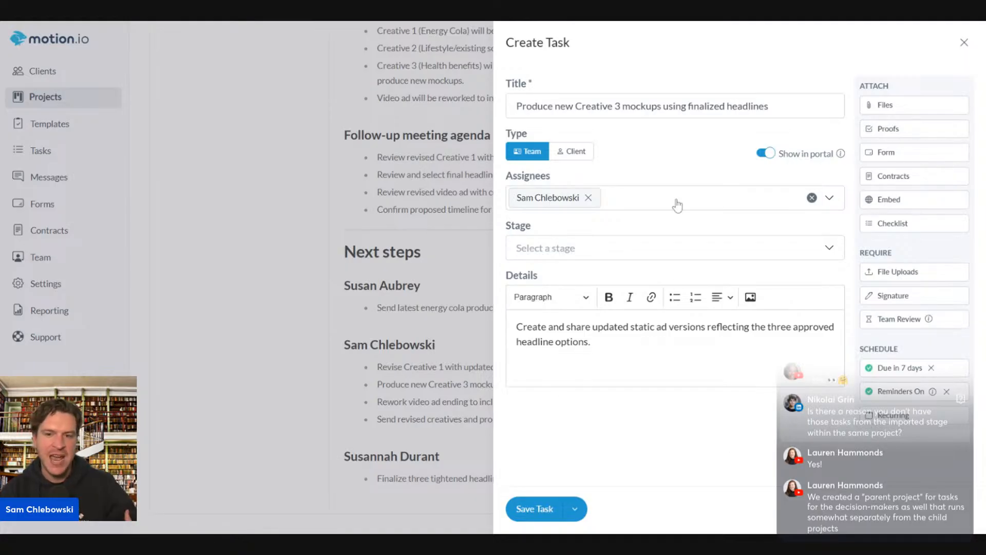
{"action": "left_click_drag", "start_coordinate": [514, 106], "coordinate": [848, 107]}
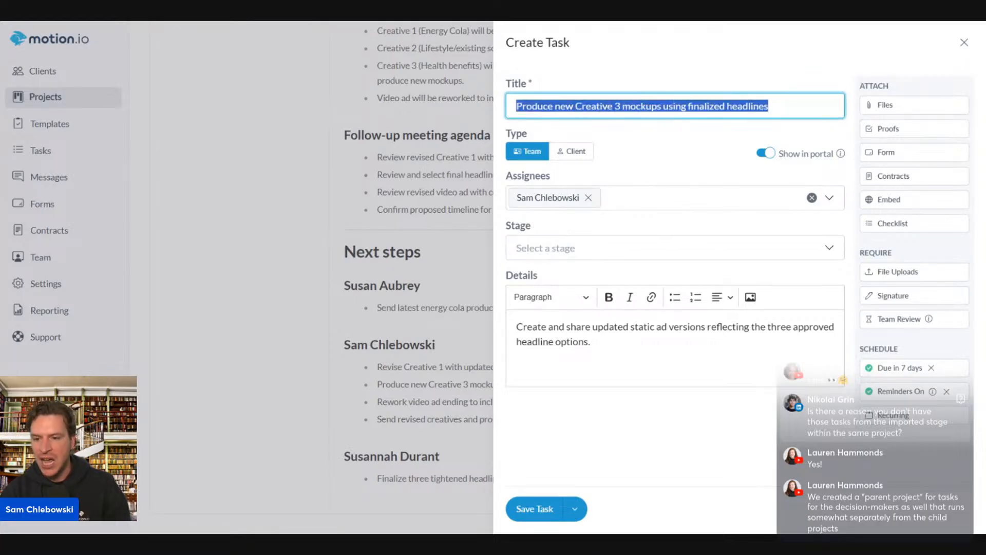
{"action": "left_click", "coordinate": [665, 166]}
{"action": "left_click_drag", "start_coordinate": [592, 341], "coordinate": [566, 327]}
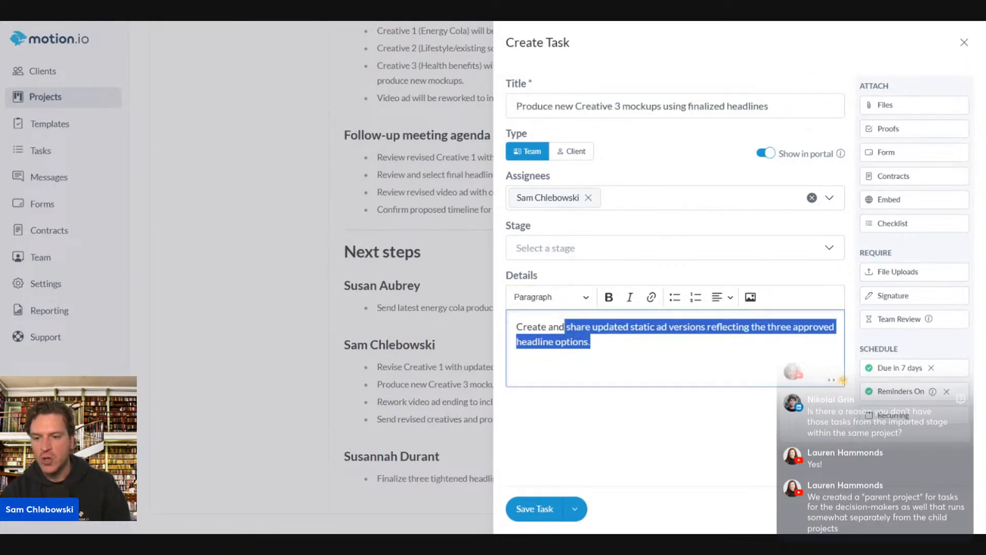
{"action": "left_click", "coordinate": [500, 383]}
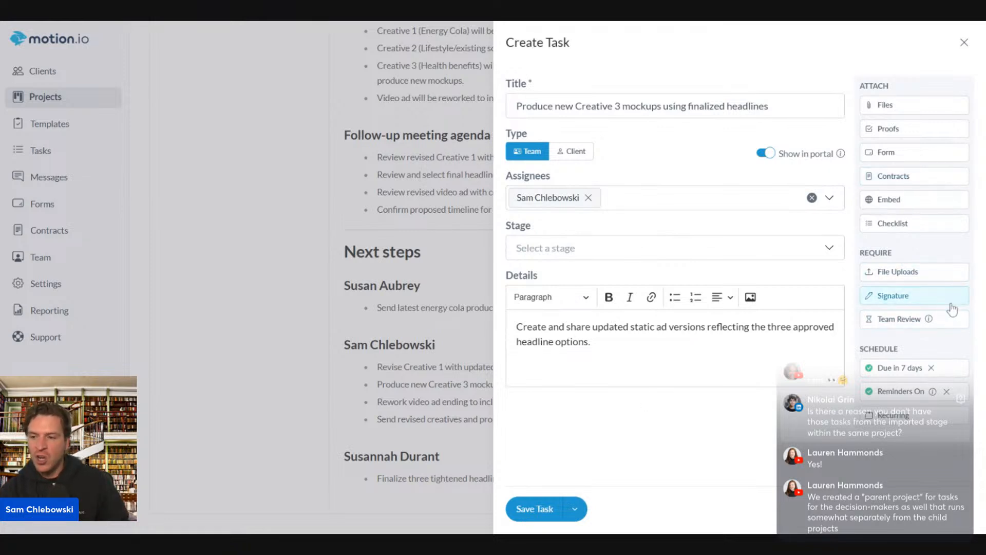
Add checklist item 'Ad Creative 1' assigned to the team member
{"action": "left_click", "coordinate": [902, 224]}
{"action": "type", "text": "A"}
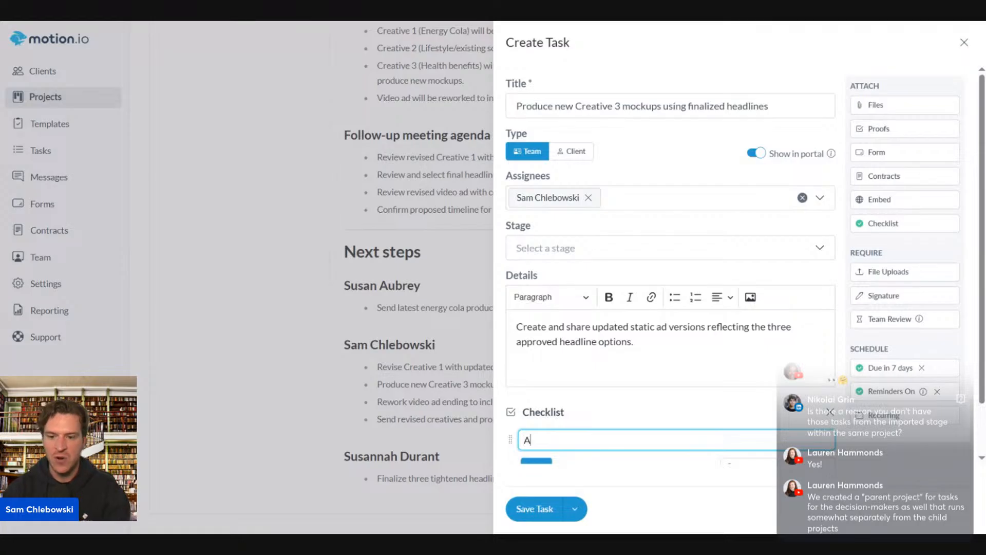
{"action": "type", "text": "f"}
{"action": "key", "text": "BackSpace"}
{"action": "type", "text": "d Creative 1"}
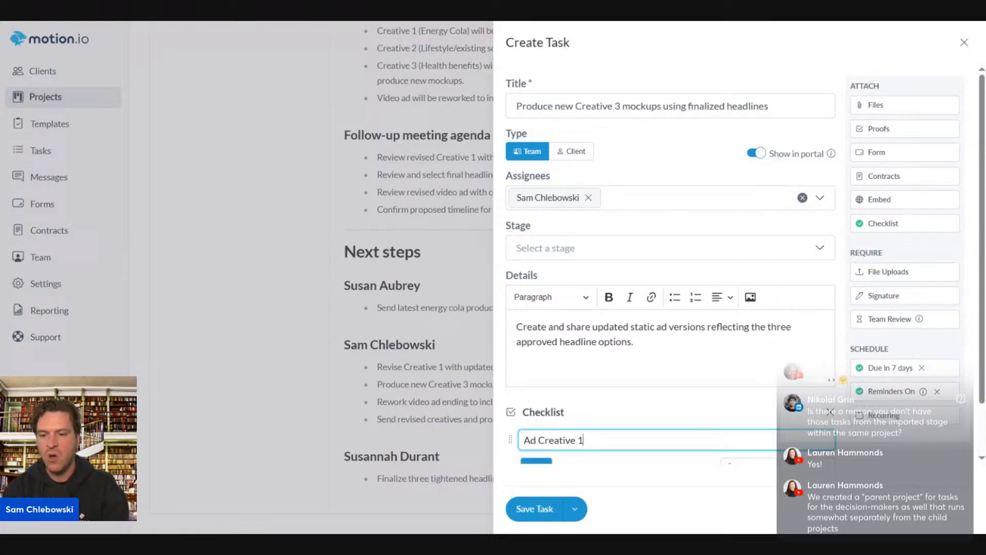
{"action": "scroll", "coordinate": [609, 432], "scroll_direction": "down", "scroll_amount": 2}
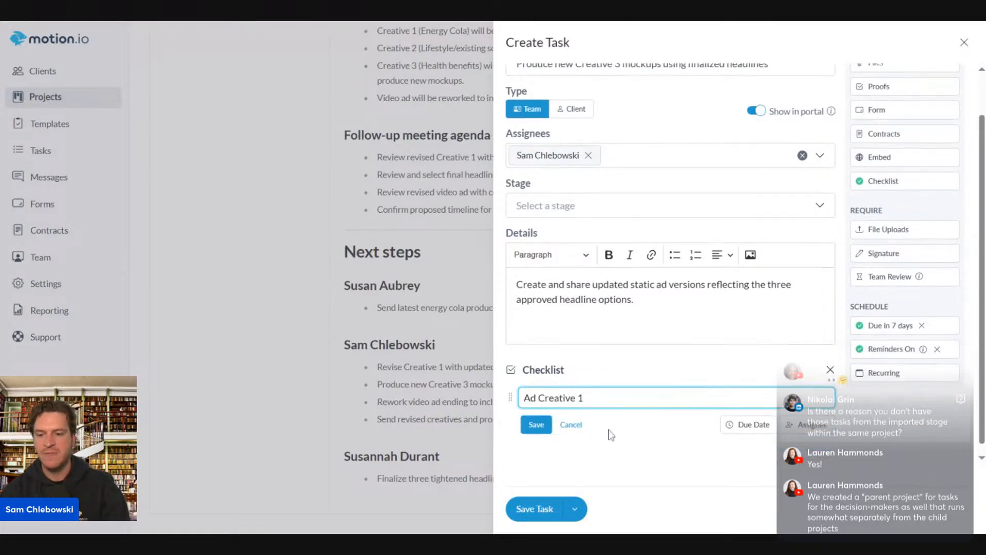
{"action": "left_click_drag", "start_coordinate": [586, 380], "coordinate": [449, 381]}
{"action": "key", "text": "ctrl+c"}
{"action": "left_click", "coordinate": [813, 413]}
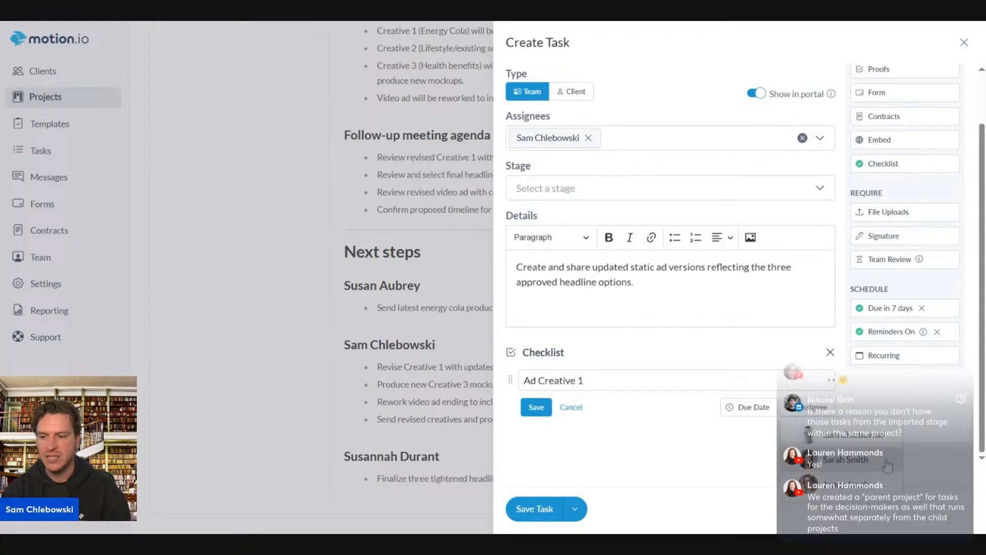
{"action": "left_click", "coordinate": [833, 436]}
{"action": "left_click", "coordinate": [521, 408]}
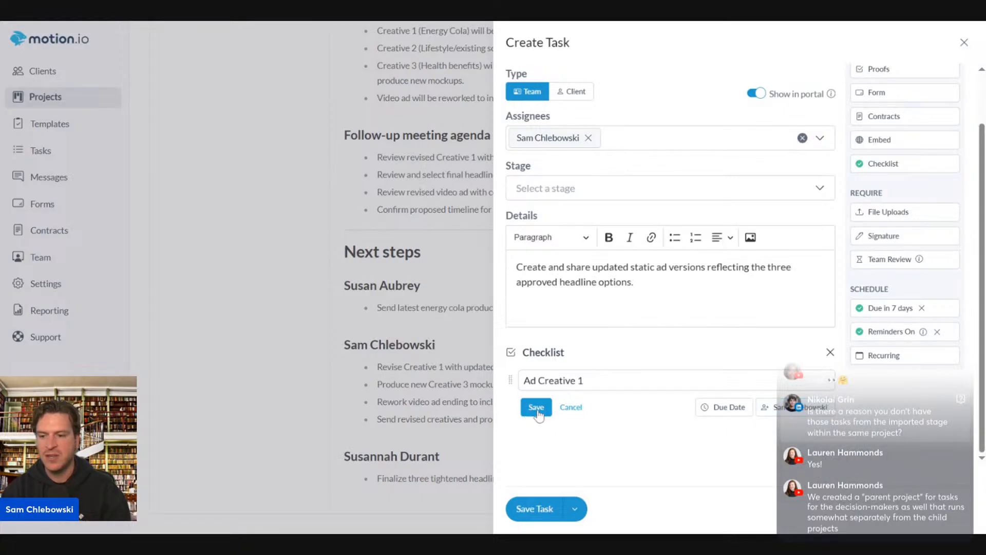
Add checklist item 'Ad Creative 2' assigned to the team member, then save the task
{"action": "left_click", "coordinate": [534, 416]}
{"action": "key", "text": "ctrl+v"}
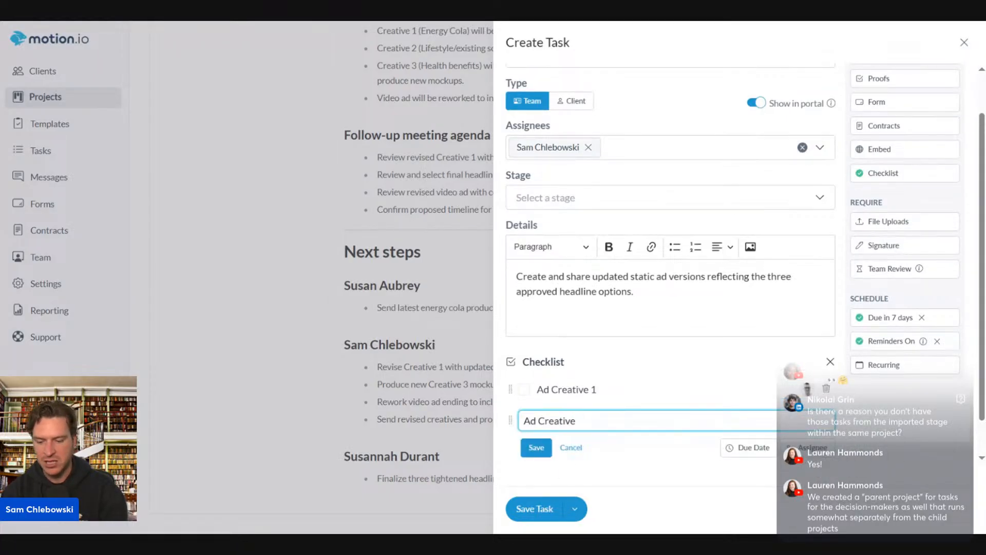
{"action": "left_click", "coordinate": [809, 448]}
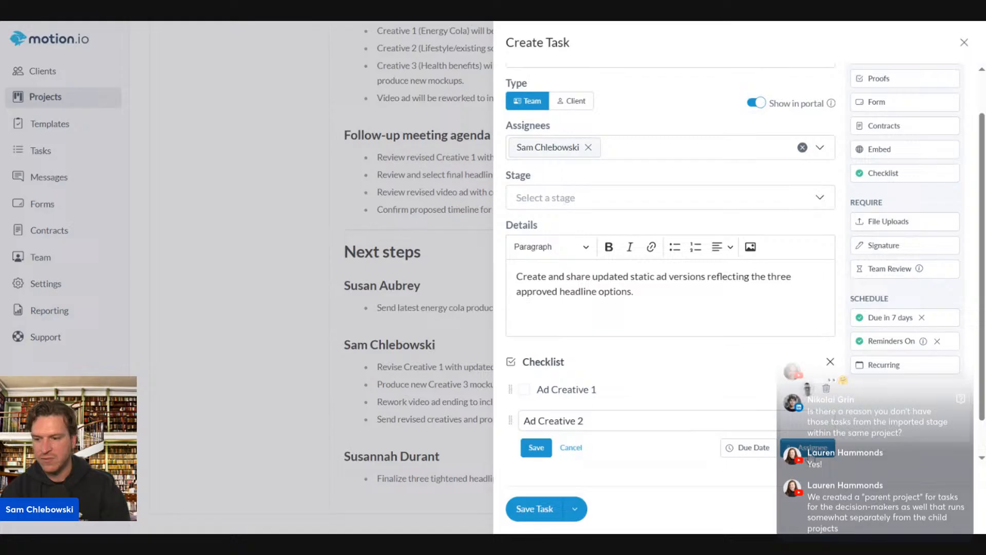
{"action": "left_click", "coordinate": [844, 377]}
{"action": "left_click", "coordinate": [561, 447]}
{"action": "left_click", "coordinate": [568, 418]}
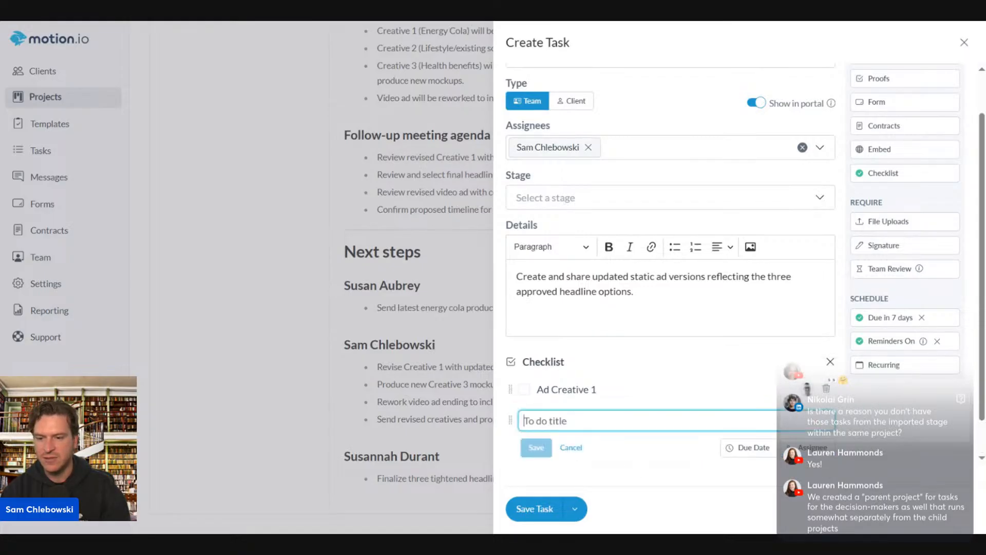
{"action": "key", "text": "ctrl+v"}
{"action": "left_click", "coordinate": [809, 448]}
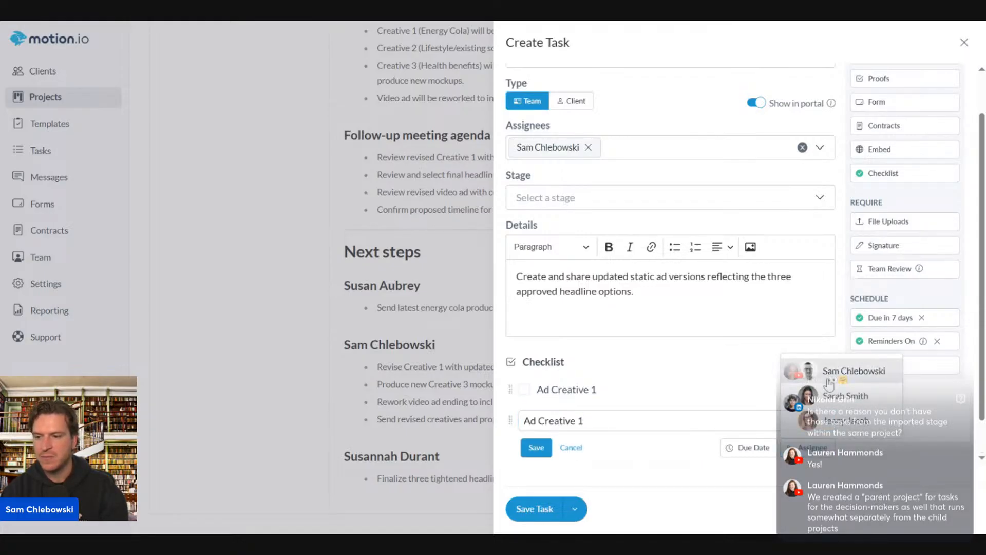
{"action": "left_click", "coordinate": [841, 381]}
{"action": "key", "text": "BackSpace"}
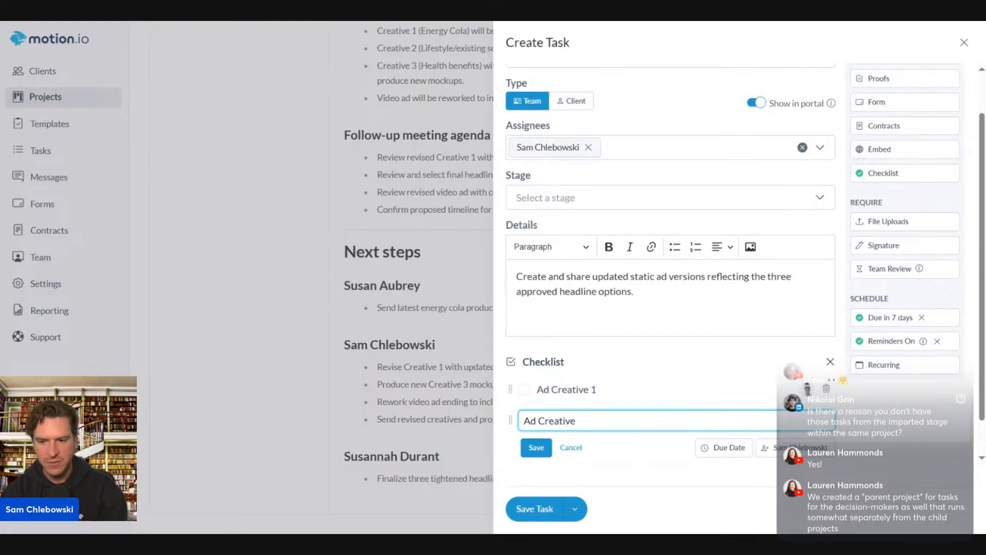
{"action": "type", "text": "2"}
{"action": "left_click", "coordinate": [536, 447]}
{"action": "left_click", "coordinate": [534, 508]}
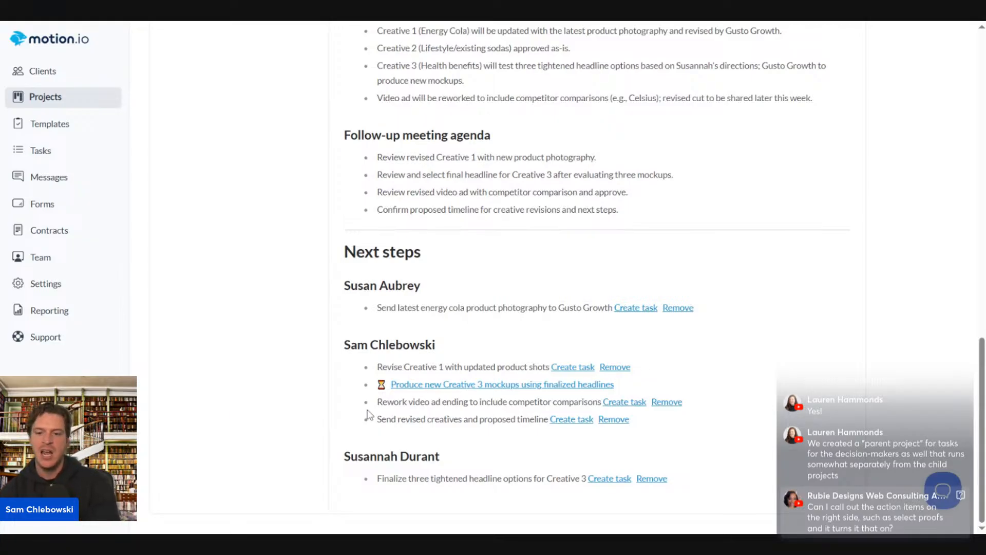
Highlight the new Creative 3 mockups task line in the Next steps list
{"action": "left_click_drag", "start_coordinate": [363, 386], "coordinate": [644, 388]}
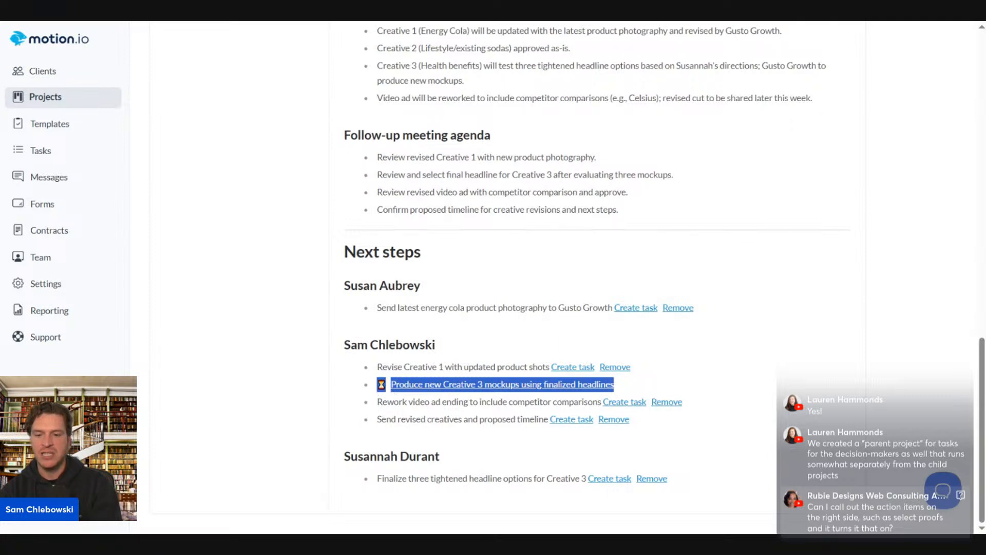
{"action": "left_click", "coordinate": [460, 401]}
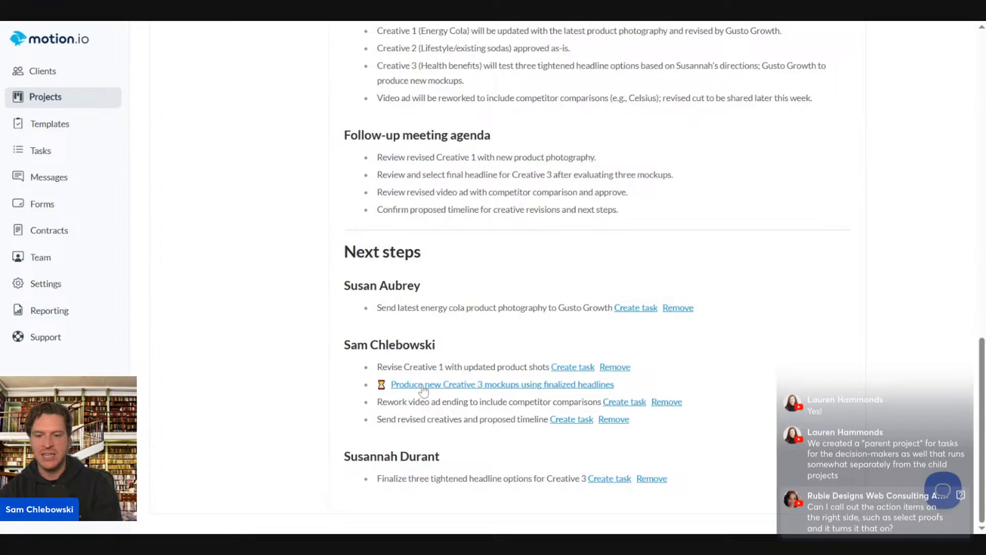
Attach Headshot.png as a proof file on the Creative 3 mockups task
{"action": "left_click", "coordinate": [424, 386]}
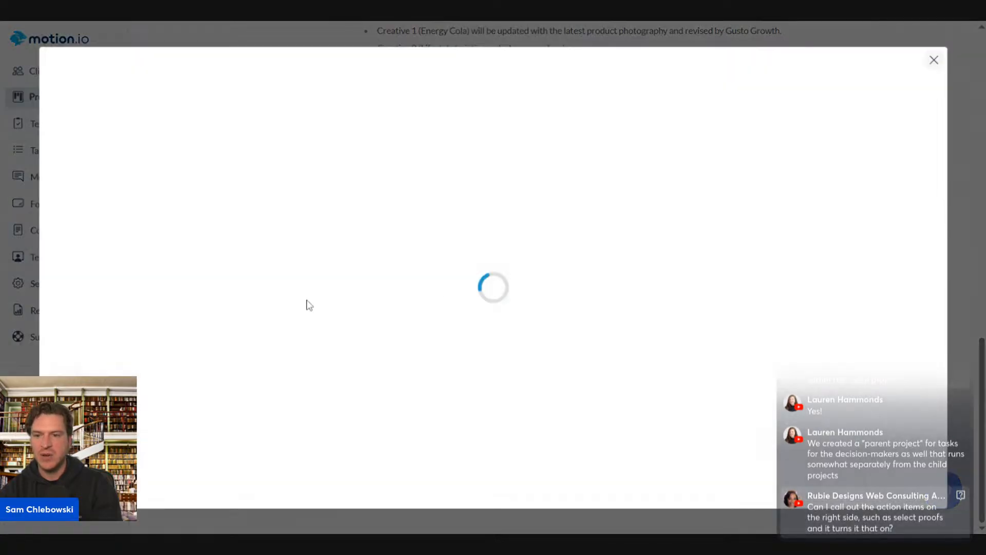
{"action": "left_click", "coordinate": [932, 60]}
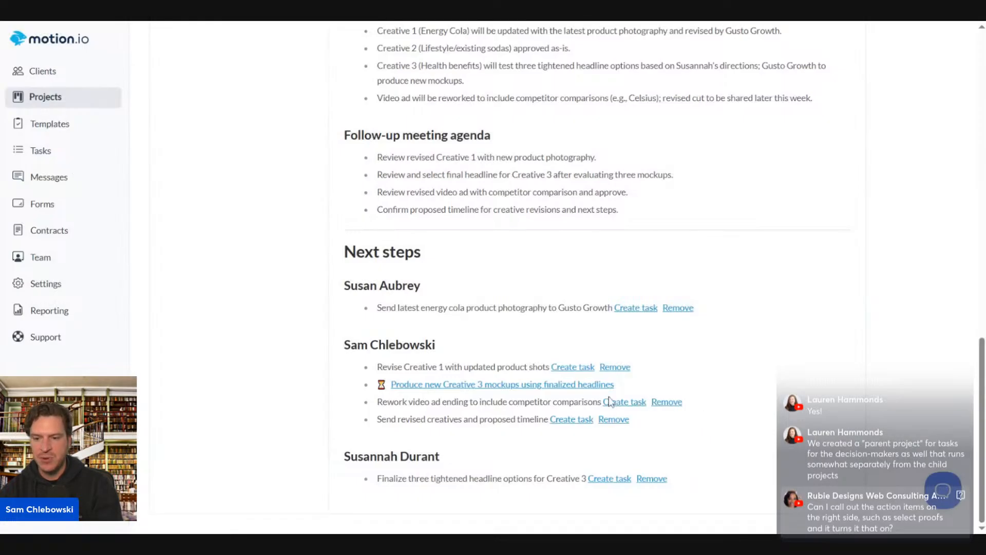
{"action": "left_click", "coordinate": [582, 388]}
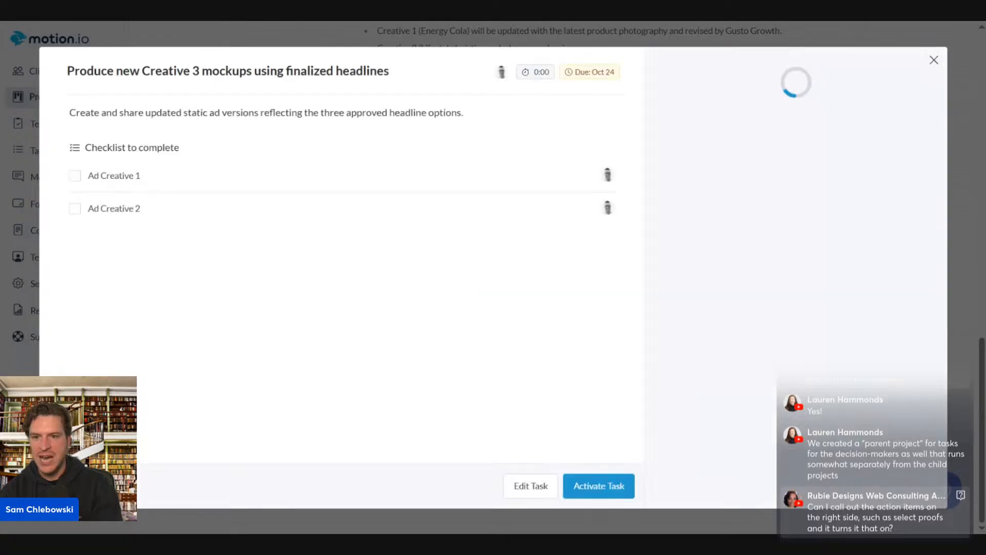
{"action": "left_click", "coordinate": [524, 490]}
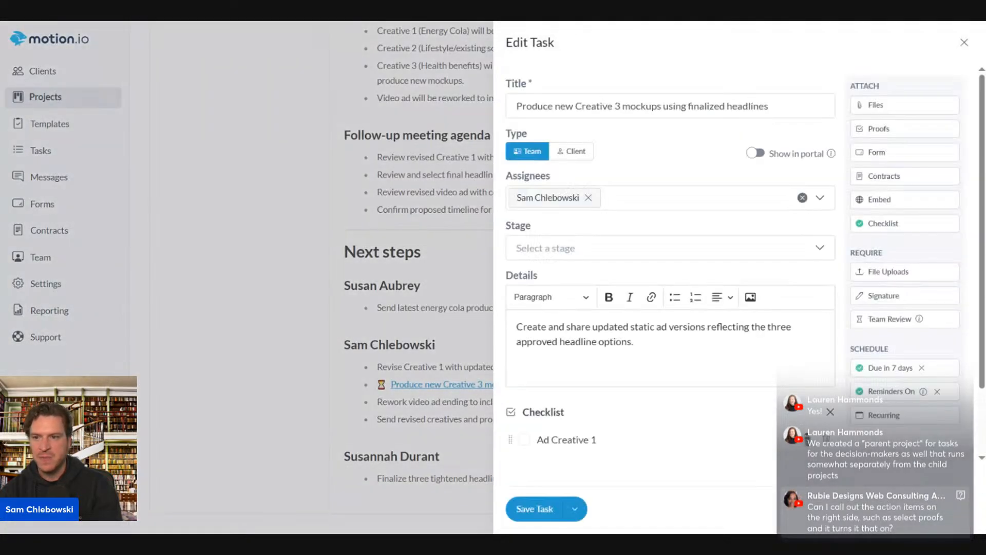
{"action": "left_click", "coordinate": [879, 128]}
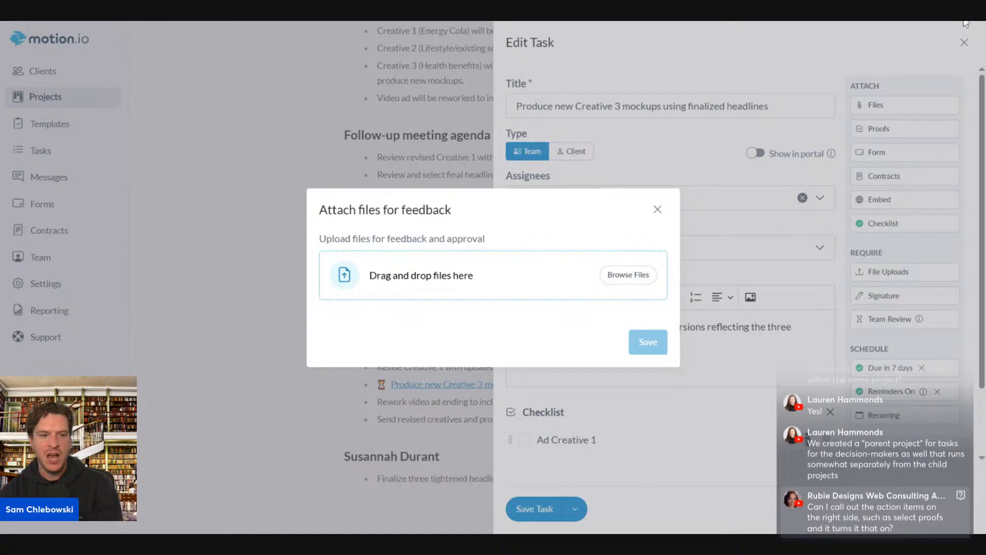
{"action": "left_click_drag", "start_coordinate": [966, 24], "coordinate": [343, 277]}
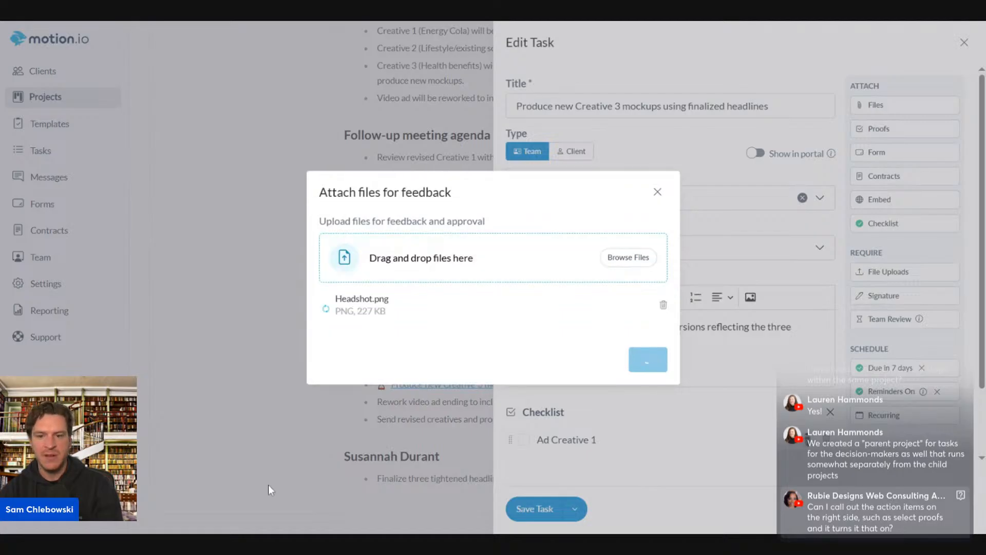
{"action": "left_click", "coordinate": [665, 364]}
Require a signature on the mockups task
{"action": "scroll", "coordinate": [567, 489], "scroll_direction": "down", "scroll_amount": 4}
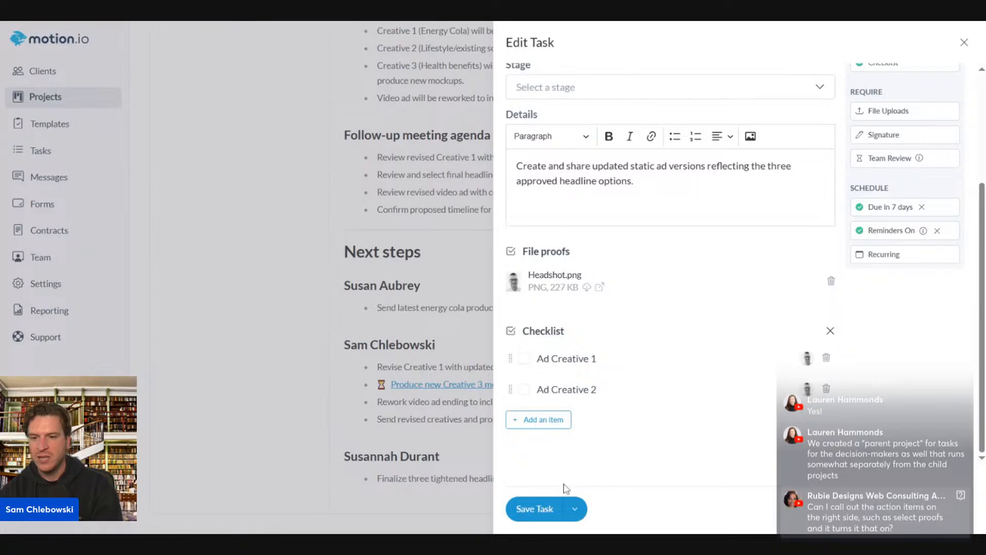
{"action": "scroll", "coordinate": [738, 360], "scroll_direction": "up", "scroll_amount": 4}
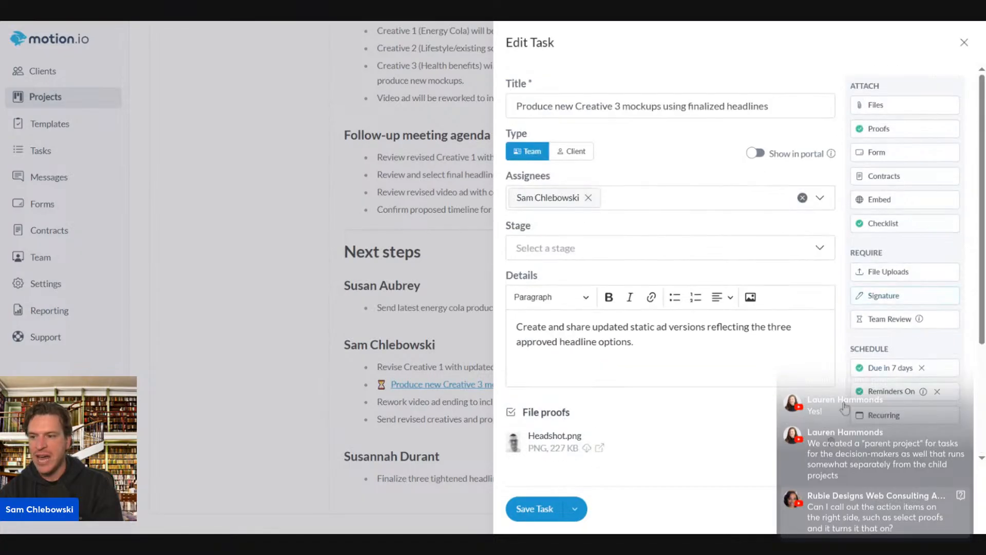
{"action": "left_click", "coordinate": [884, 295]}
{"action": "scroll", "coordinate": [710, 430], "scroll_direction": "down", "scroll_amount": 5}
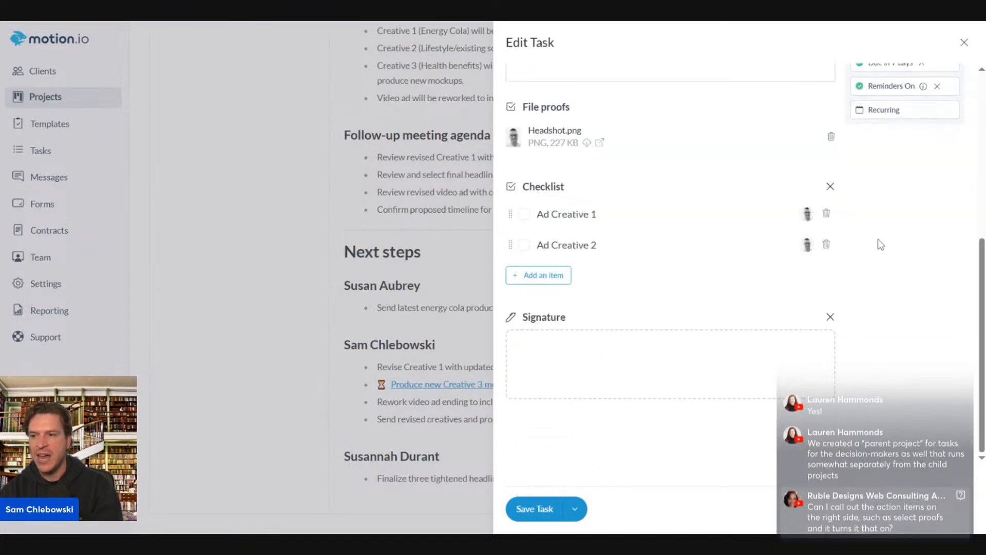
{"action": "scroll", "coordinate": [865, 319], "scroll_direction": "up", "scroll_amount": 5}
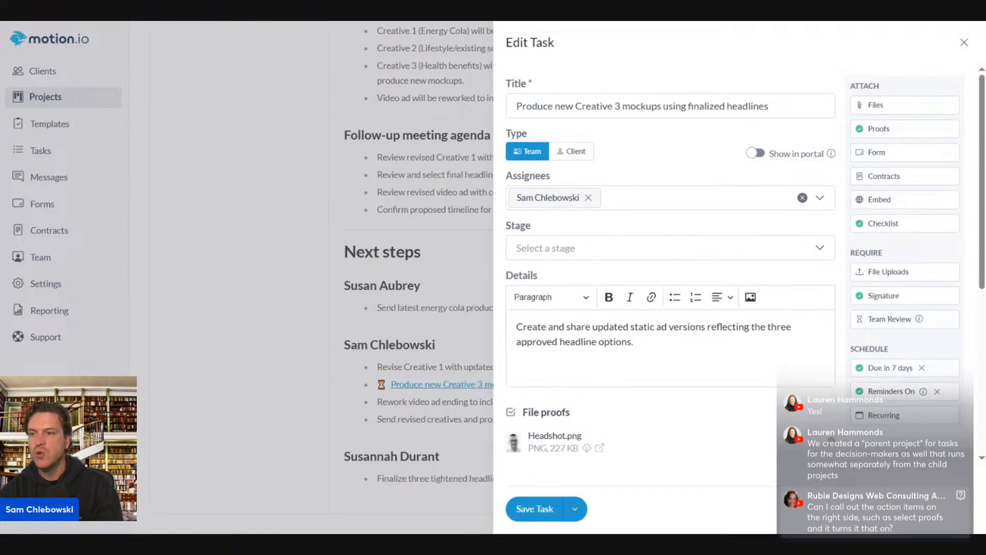